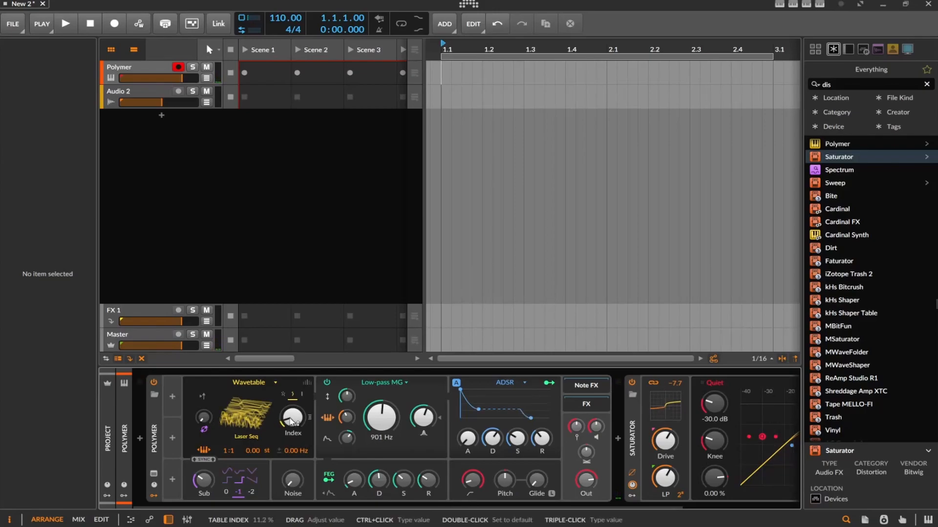
Step: Set Polymer's wavetable Index to 9.20 % and lower the low-pass filter cutoff to 731 Hz
{"action": "mouse_move", "coordinate": [291, 421]}
{"action": "left_mouse_down"}
{"action": "mouse_move", "coordinate": [291, 435]}
{"action": "mouse_move", "coordinate": [291, 419]}
{"action": "left_mouse_up"}
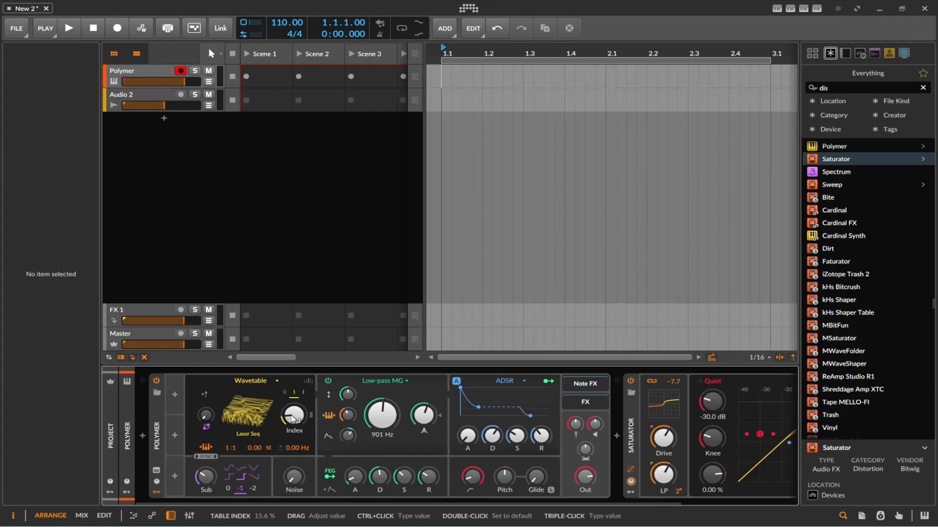
{"action": "mouse_move", "coordinate": [292, 419]}
{"action": "left_mouse_down"}
{"action": "mouse_move", "coordinate": [292, 439]}
{"action": "mouse_move", "coordinate": [293, 414]}
{"action": "left_mouse_up"}
{"action": "left_click_drag", "start_coordinate": [292, 415], "coordinate": [289, 415]}
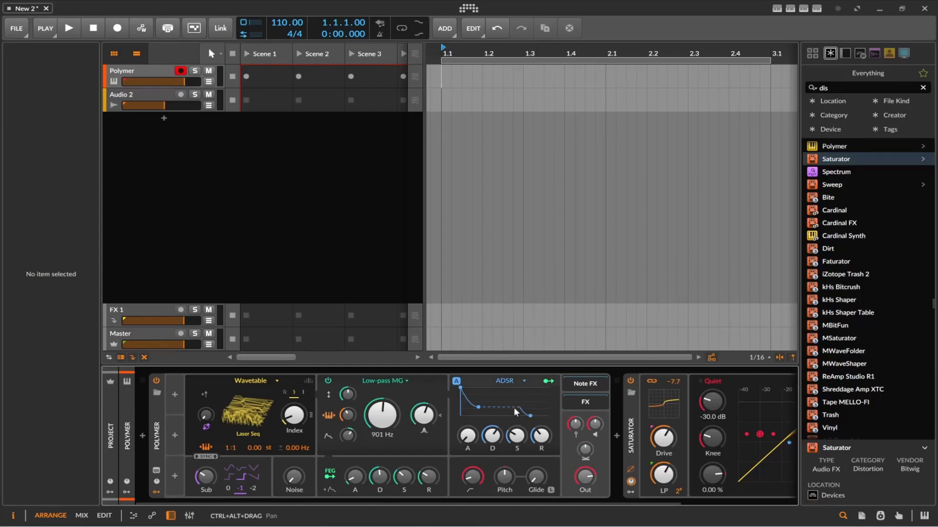
{"action": "left_click_drag", "start_coordinate": [298, 421], "coordinate": [299, 423]}
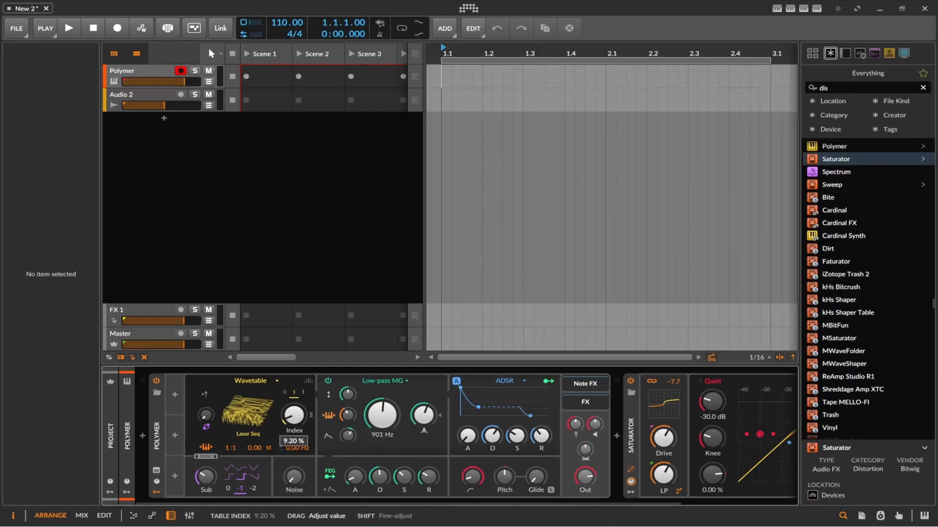
{"action": "left_click_drag", "start_coordinate": [384, 423], "coordinate": [383, 431]}
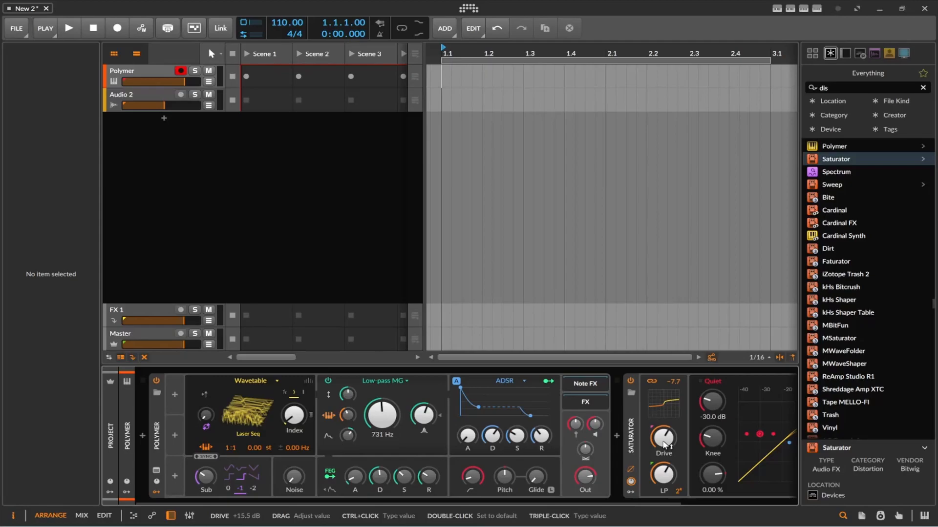
Step: Show the Polymer track's modulator slots and insert an LFO modulator in the first slot
{"action": "left_click", "coordinate": [127, 492]}
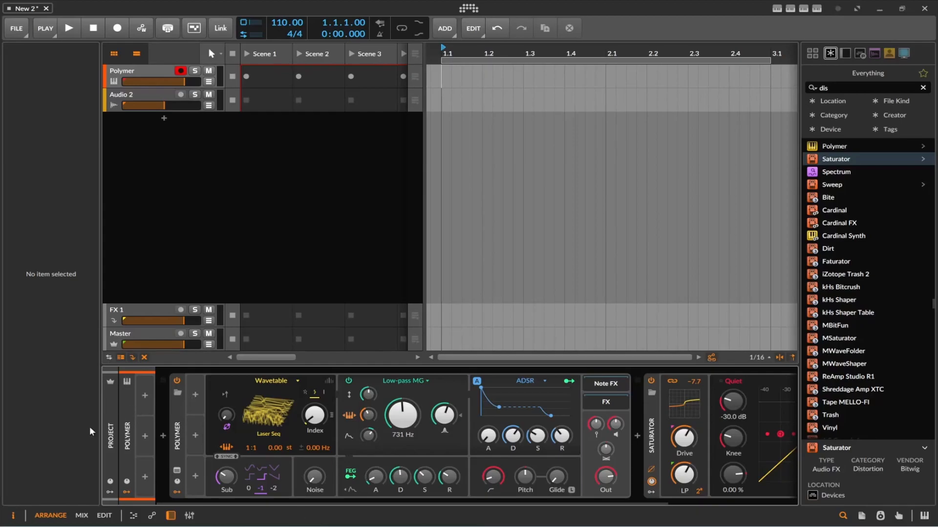
{"action": "left_click", "coordinate": [115, 463]}
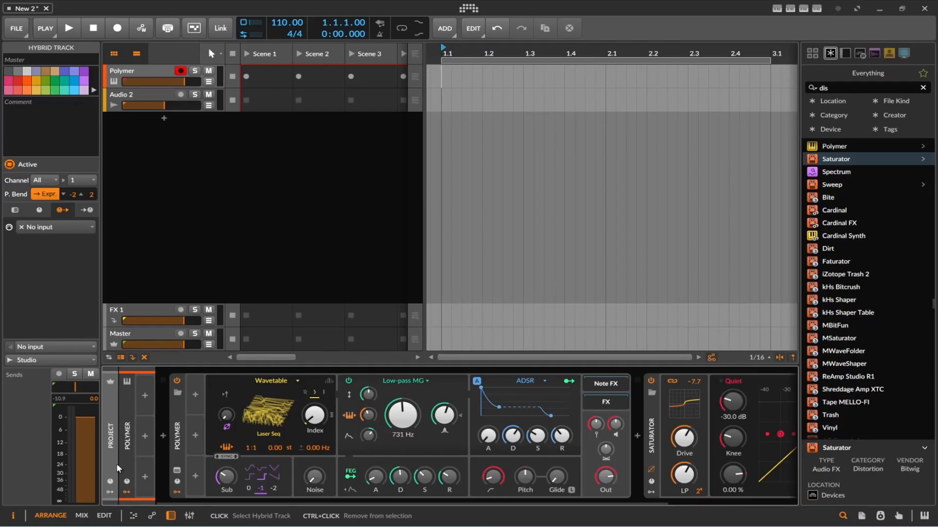
{"action": "left_click", "coordinate": [145, 396]}
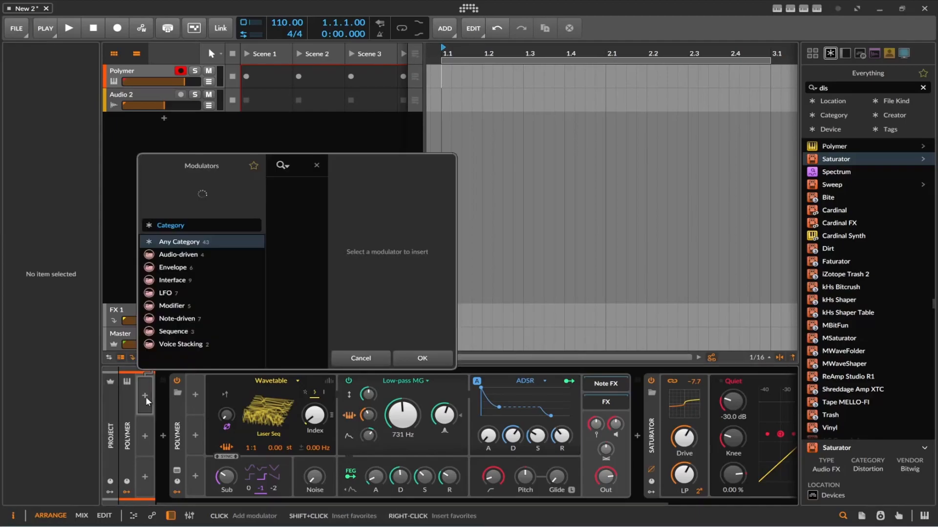
{"action": "scroll", "coordinate": [291, 277], "scroll_direction": "down", "scroll_amount": 8}
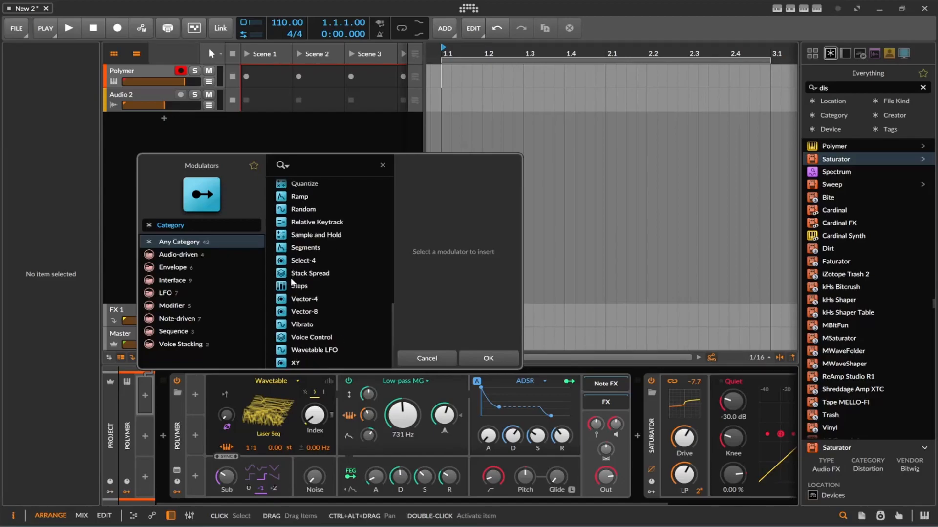
{"action": "scroll", "coordinate": [327, 284], "scroll_direction": "up", "scroll_amount": 7}
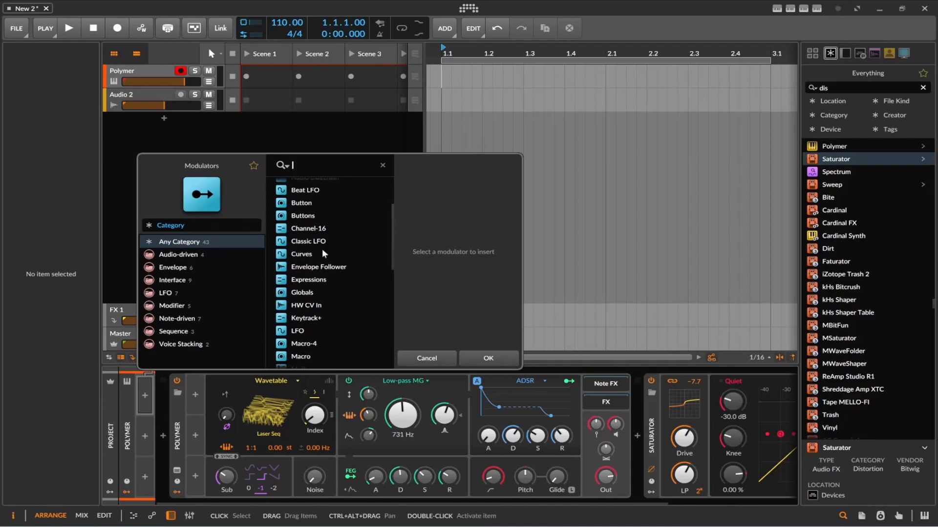
{"action": "scroll", "coordinate": [312, 251], "scroll_direction": "up", "scroll_amount": 3}
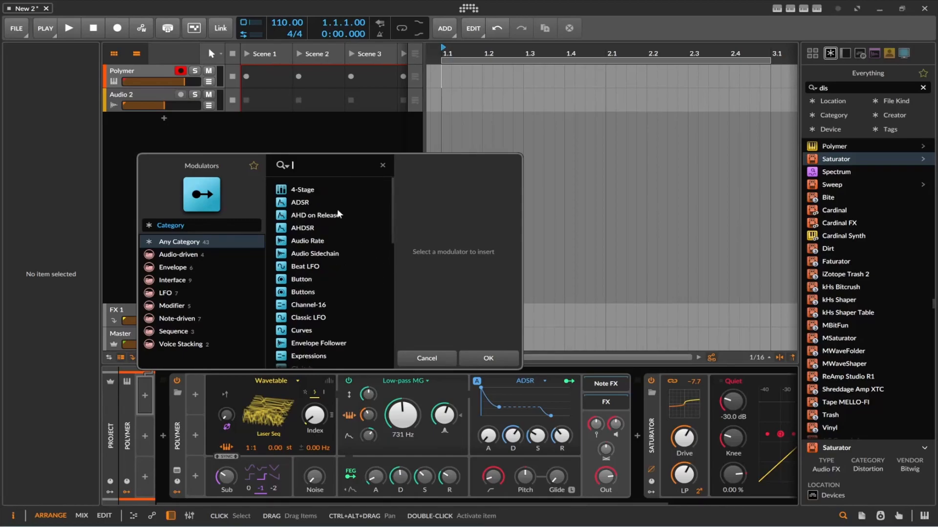
{"action": "type", "text": "lfo"}
{"action": "double_click", "coordinate": [284, 196]}
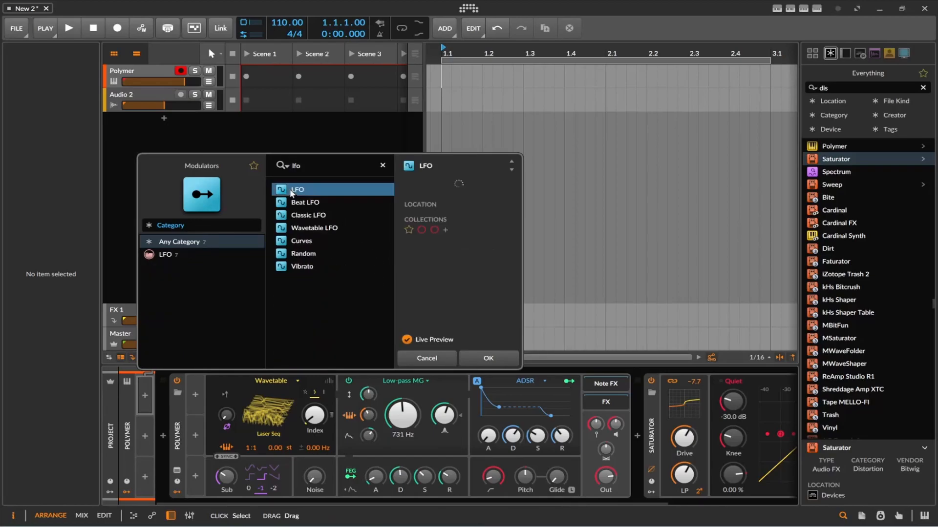
Step: Add an ADSR envelope modulator in the track's second modulator slot
{"action": "left_click", "coordinate": [155, 435]}
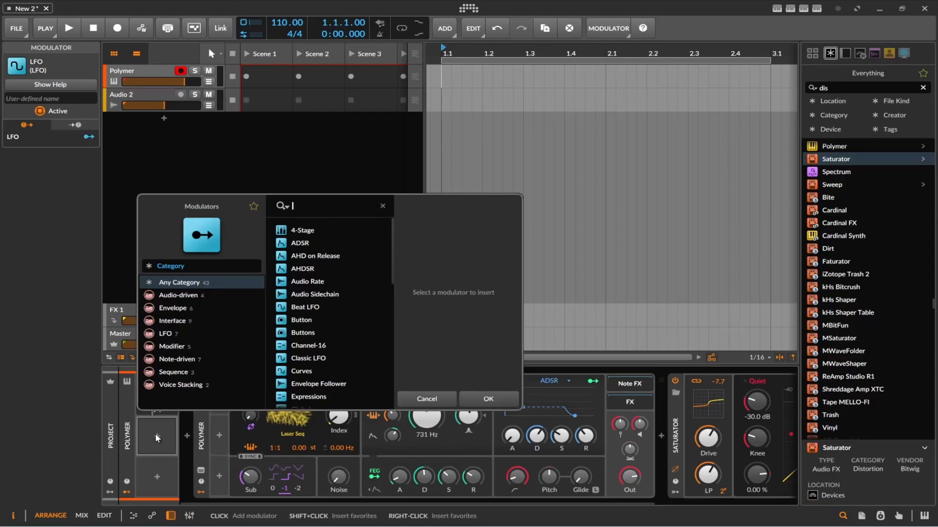
{"action": "type", "text": "ad"}
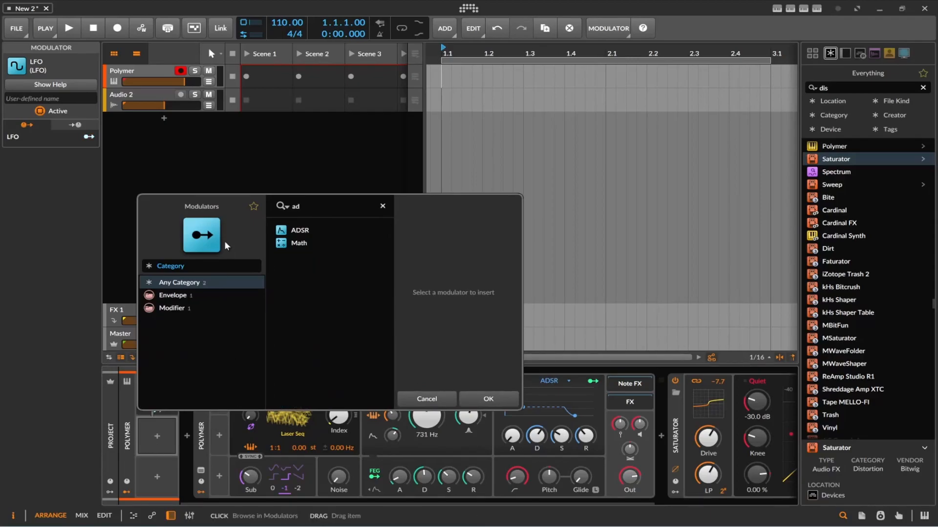
{"action": "double_click", "coordinate": [293, 229]}
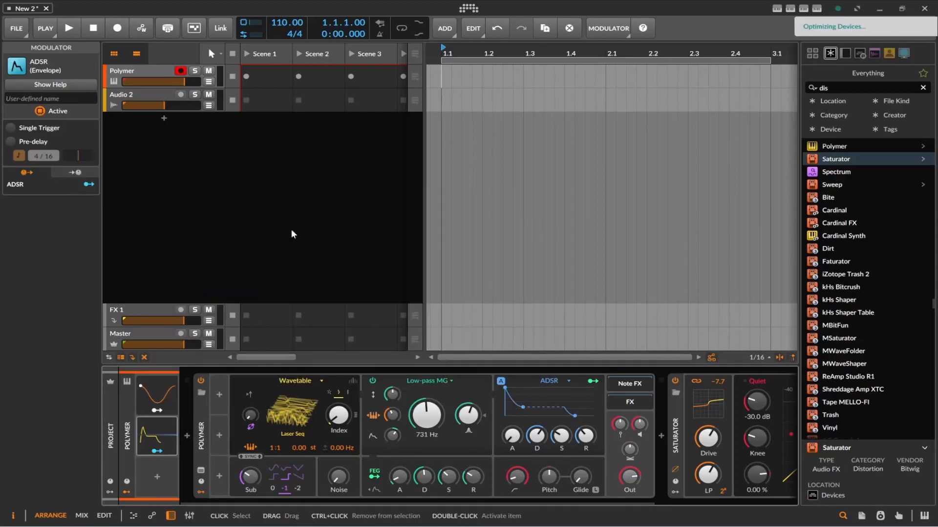
Step: Expand the track's LFO and ADSR modulator settings, and map the ADSR to the wavetable Index with an amount of -0.05
{"action": "left_click", "coordinate": [155, 399]}
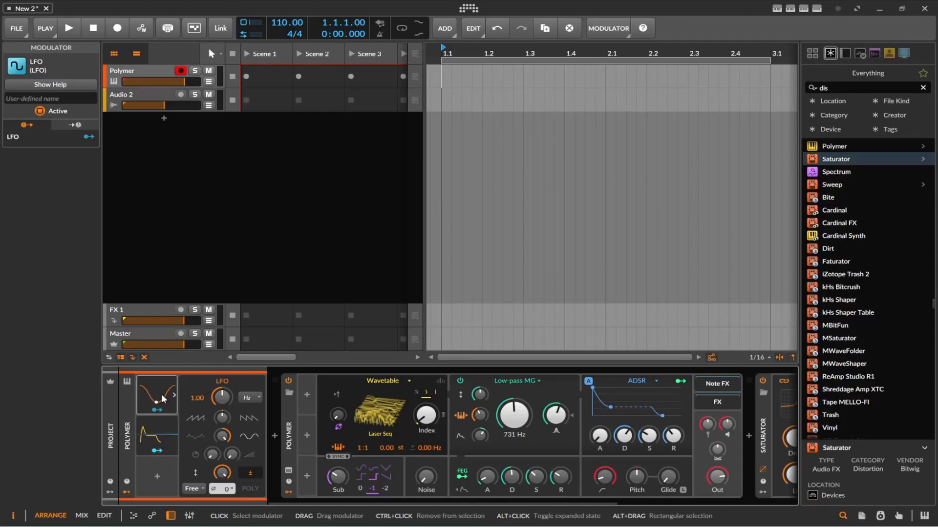
{"action": "left_click", "coordinate": [152, 447]}
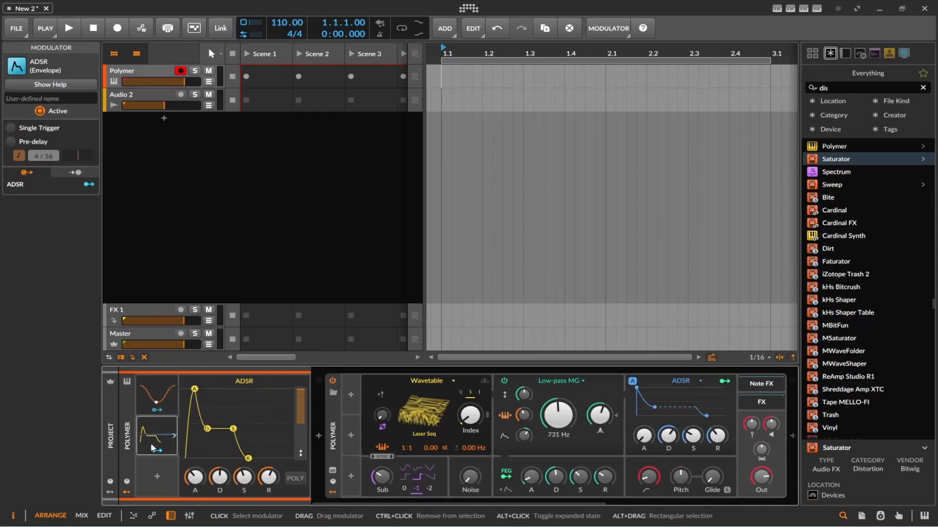
{"action": "left_click", "coordinate": [160, 391]}
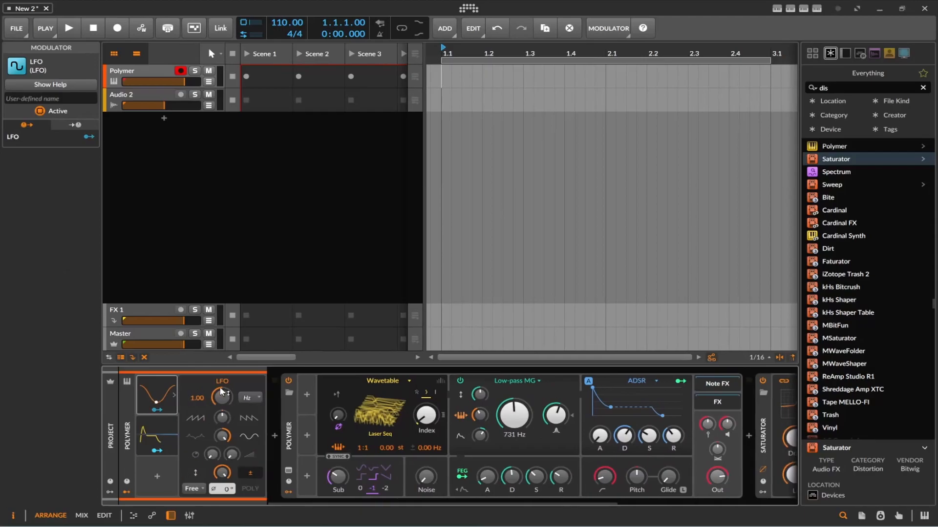
{"action": "left_click", "coordinate": [161, 430]}
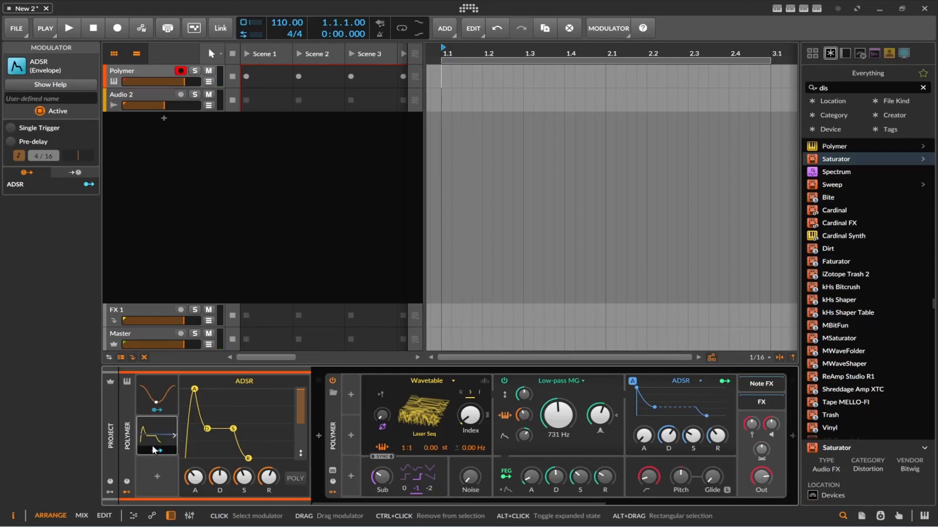
{"action": "left_click", "coordinate": [157, 450]}
{"action": "left_click_drag", "start_coordinate": [471, 431], "coordinate": [471, 434]}
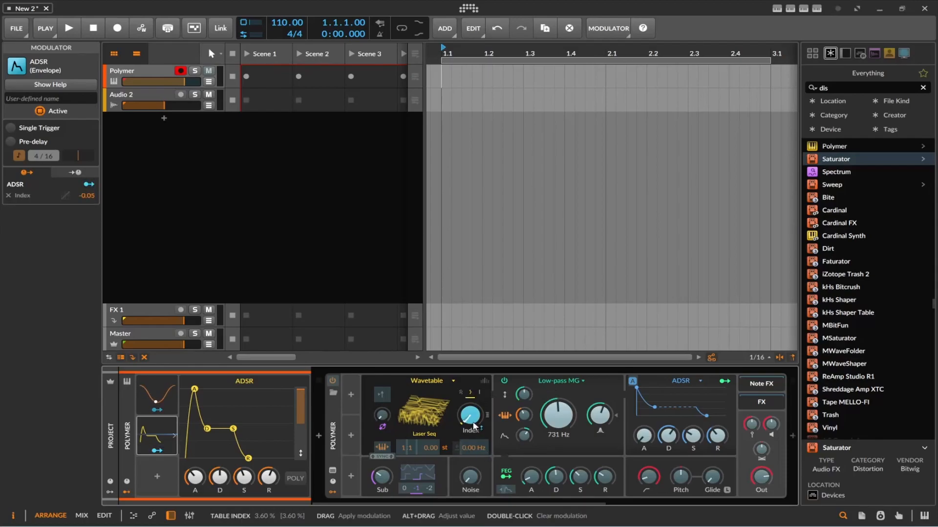
{"action": "left_click", "coordinate": [164, 450]}
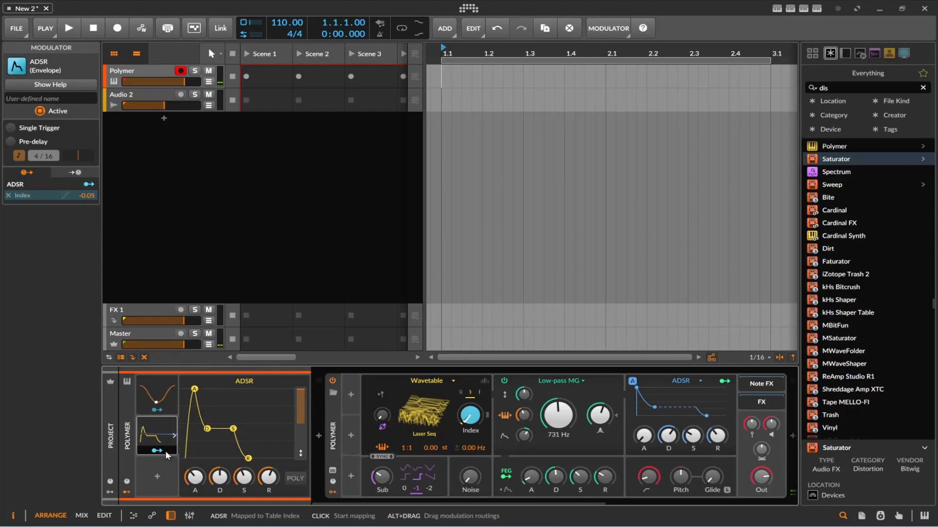
Step: Map the track's LFO modulator to the wavetable Index with an amount of -0.02
{"action": "left_click", "coordinate": [156, 410]}
{"action": "left_click_drag", "start_coordinate": [470, 415], "coordinate": [470, 419]}
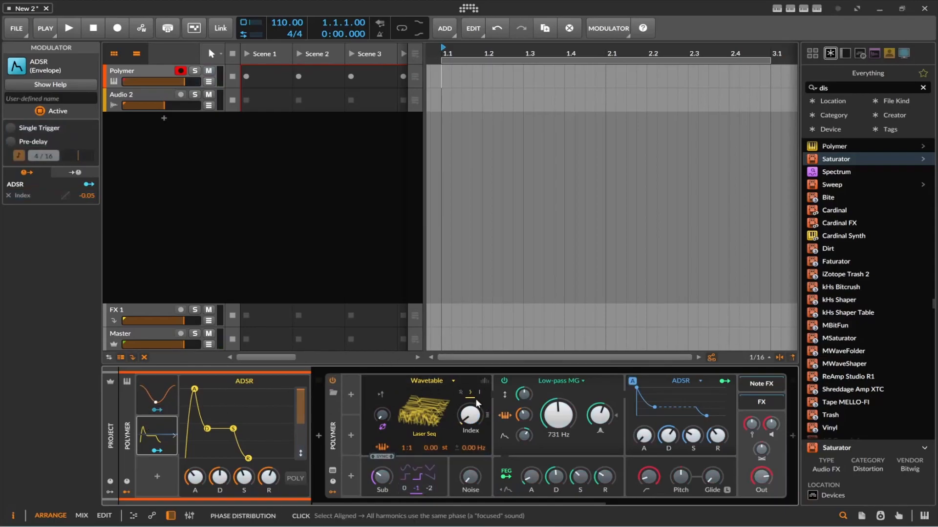
{"action": "mouse_move", "coordinate": [473, 416]}
{"action": "left_mouse_down"}
{"action": "mouse_move", "coordinate": [474, 429]}
{"action": "mouse_move", "coordinate": [479, 416]}
{"action": "left_mouse_up"}
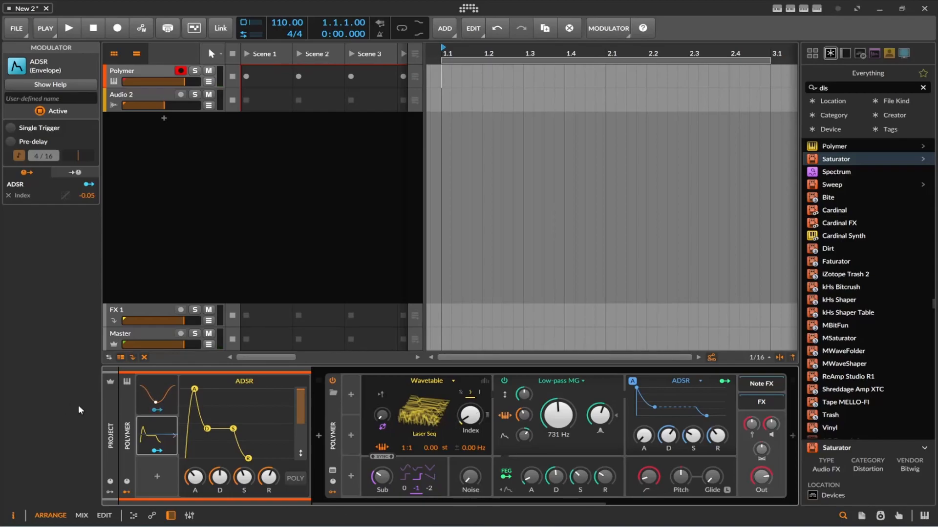
{"action": "left_click", "coordinate": [173, 389]}
Step: Add a Curves modulator in the track's third modulator slot and expand its settings
{"action": "left_click", "coordinate": [159, 476]}
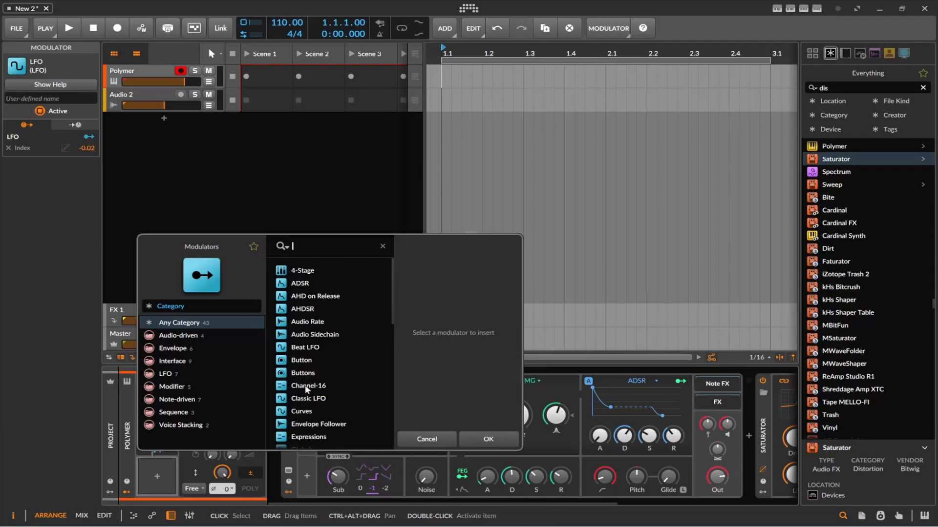
{"action": "double_click", "coordinate": [307, 411]}
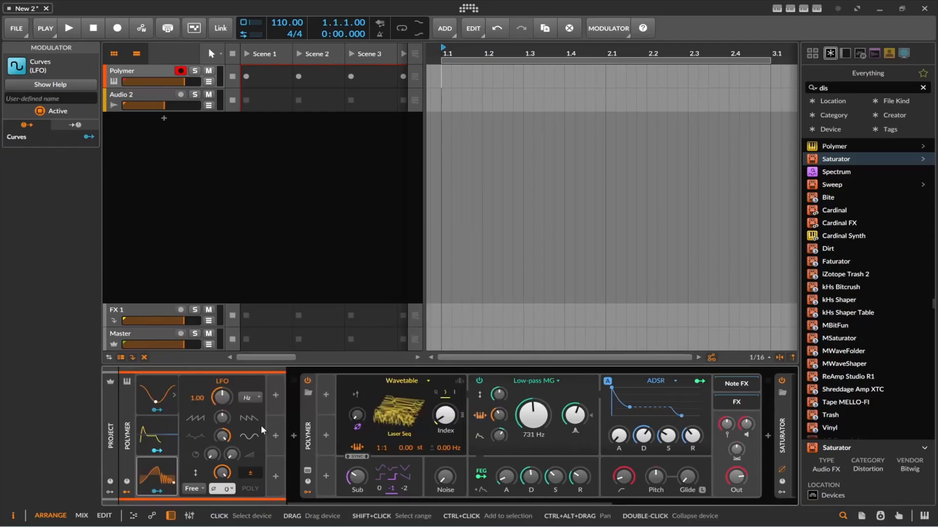
{"action": "double_click", "coordinate": [162, 476]}
{"action": "double_click", "coordinate": [157, 475]}
{"action": "double_click", "coordinate": [157, 475]}
{"action": "double_click", "coordinate": [156, 473]}
{"action": "left_click", "coordinate": [144, 478]}
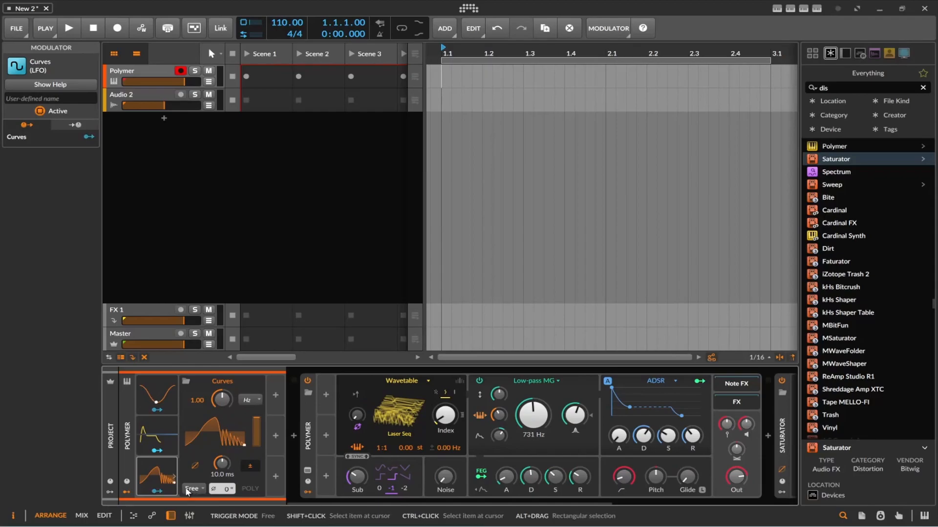
Step: Map the Curves modulator to the wavetable Index with an amount of -0.06
{"action": "left_click", "coordinate": [160, 492]}
{"action": "left_click_drag", "start_coordinate": [444, 416], "coordinate": [445, 418]}
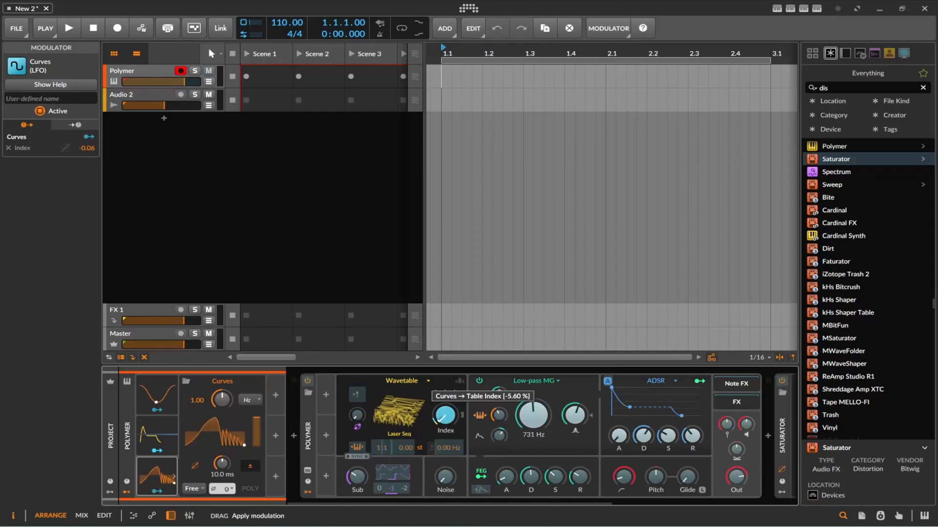
{"action": "left_click", "coordinate": [156, 490]}
{"action": "left_click_drag", "start_coordinate": [445, 415], "coordinate": [445, 412]}
{"action": "left_click", "coordinate": [68, 124]}
{"action": "left_click", "coordinate": [31, 124]}
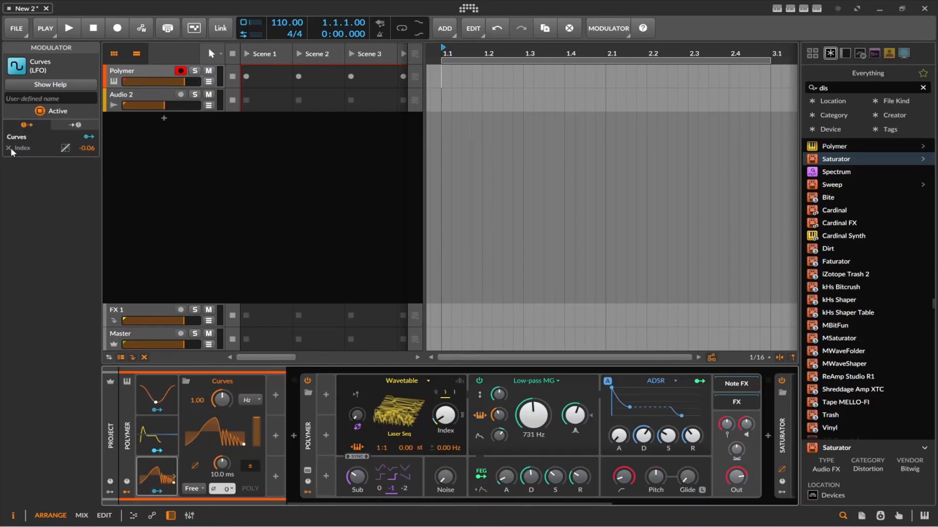
{"action": "left_click", "coordinate": [157, 410]}
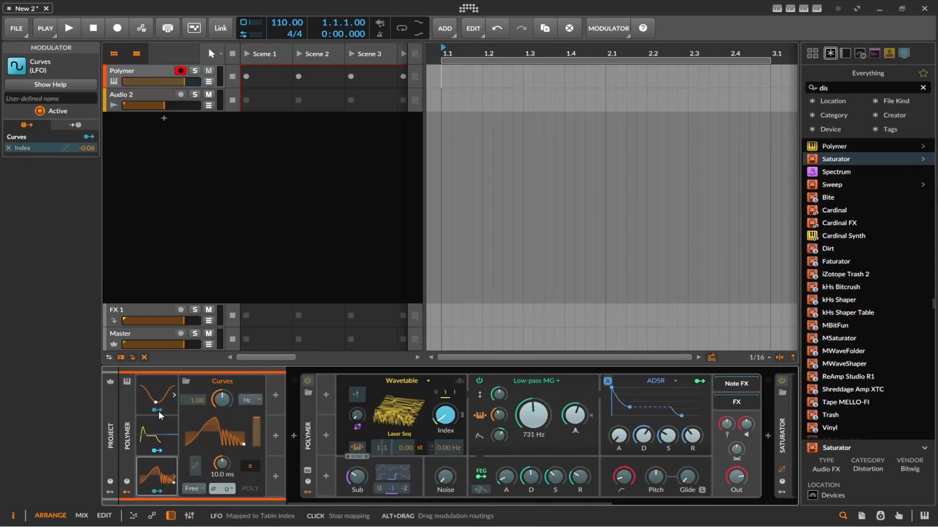
{"action": "left_click", "coordinate": [158, 411]}
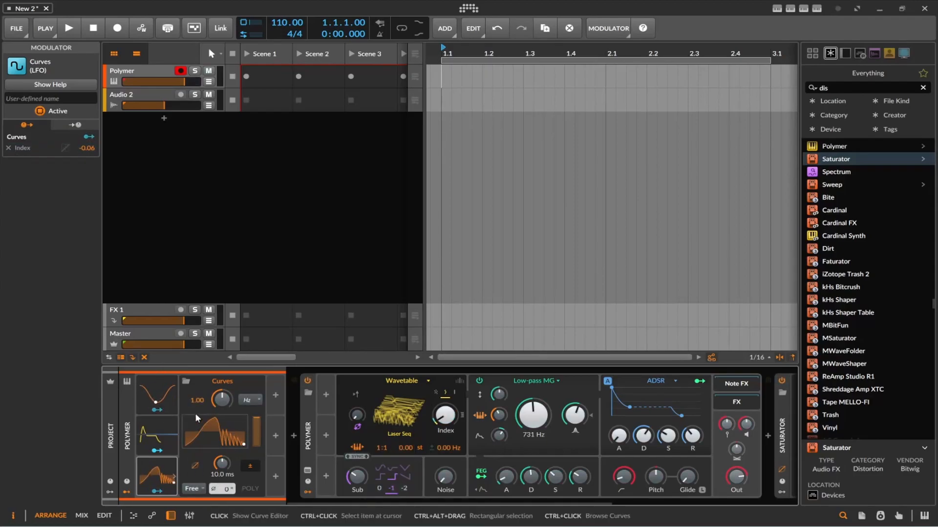
{"action": "left_click", "coordinate": [158, 411]}
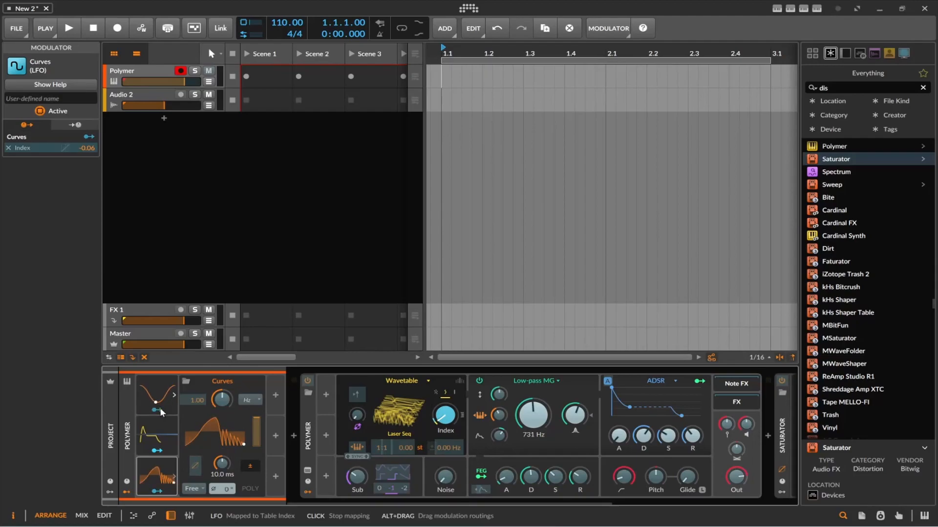
{"action": "left_click", "coordinate": [159, 410]}
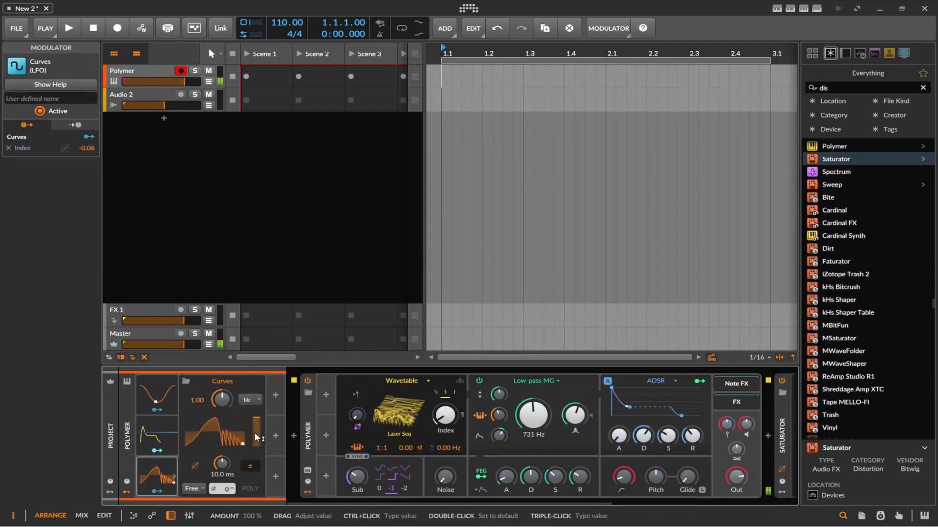
Step: Slow the Curves modulator's rate to 0.05 Hz
{"action": "left_click_drag", "start_coordinate": [221, 399], "coordinate": [221, 442]}
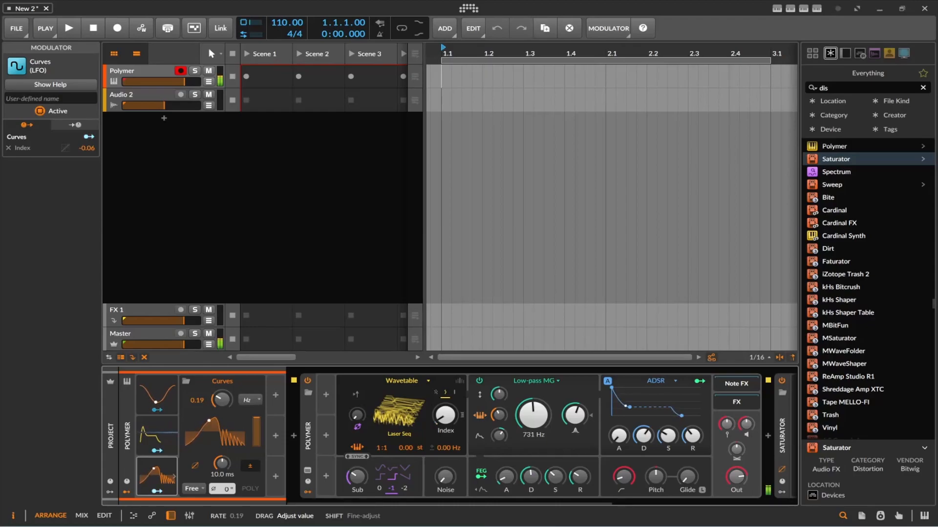
{"action": "left_click_drag", "start_coordinate": [221, 399], "coordinate": [222, 421]}
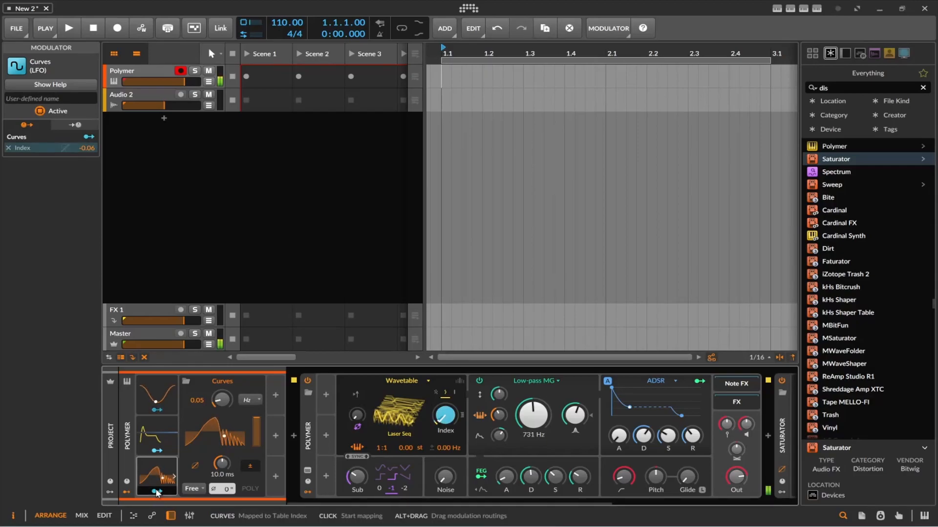
Step: In the curve editor, shift the main peak earlier, move its falling point earlier and lower, and raise the first spike to 84.5 %
{"action": "left_click", "coordinate": [209, 434]}
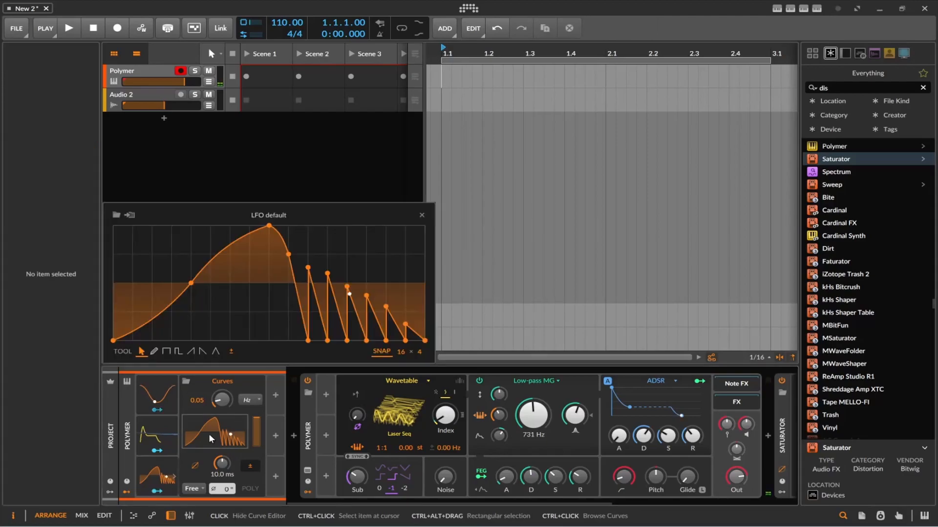
{"action": "left_click_drag", "start_coordinate": [269, 225], "coordinate": [210, 233]}
{"action": "left_click", "coordinate": [288, 254]}
{"action": "left_click_drag", "start_coordinate": [289, 254], "coordinate": [229, 326]}
{"action": "left_click_drag", "start_coordinate": [308, 268], "coordinate": [308, 235]}
Step: Draw steps that rise and then fall across the middle of the Curves waveform with the Step tool, and set its rate to 0.52 Hz
{"action": "left_click", "coordinate": [166, 351]}
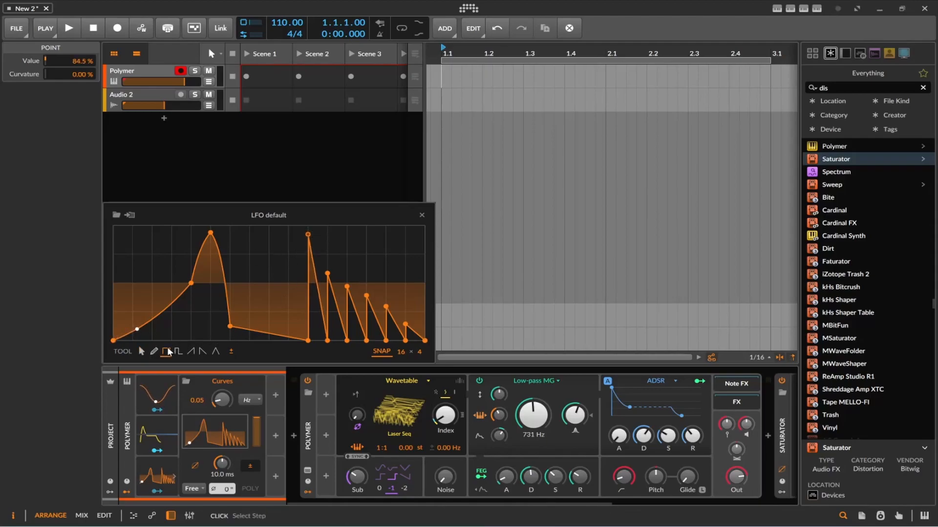
{"action": "left_click", "coordinate": [194, 286]}
{"action": "mouse_move", "coordinate": [194, 286]}
{"action": "left_mouse_down"}
{"action": "mouse_move", "coordinate": [161, 337]}
{"action": "mouse_move", "coordinate": [203, 325]}
{"action": "mouse_move", "coordinate": [301, 254]}
{"action": "mouse_move", "coordinate": [351, 277]}
{"action": "left_mouse_up"}
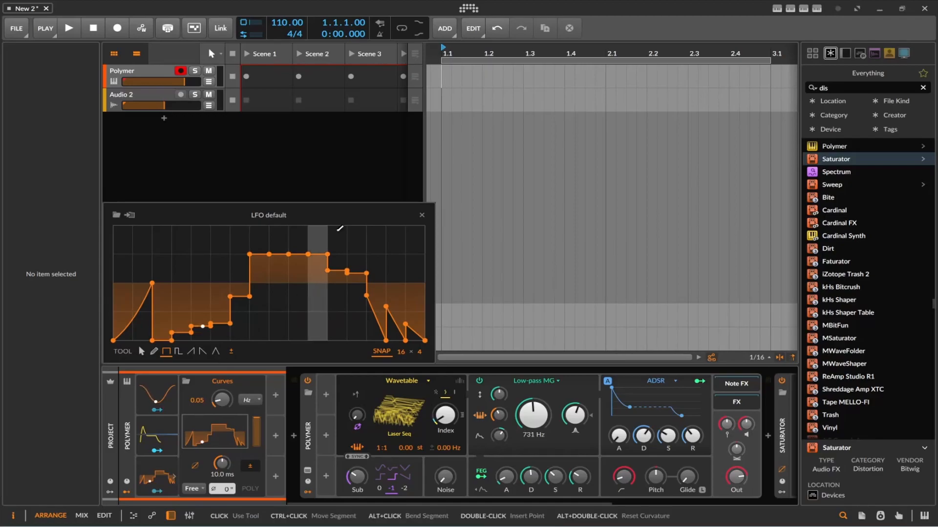
{"action": "left_click", "coordinate": [422, 216]}
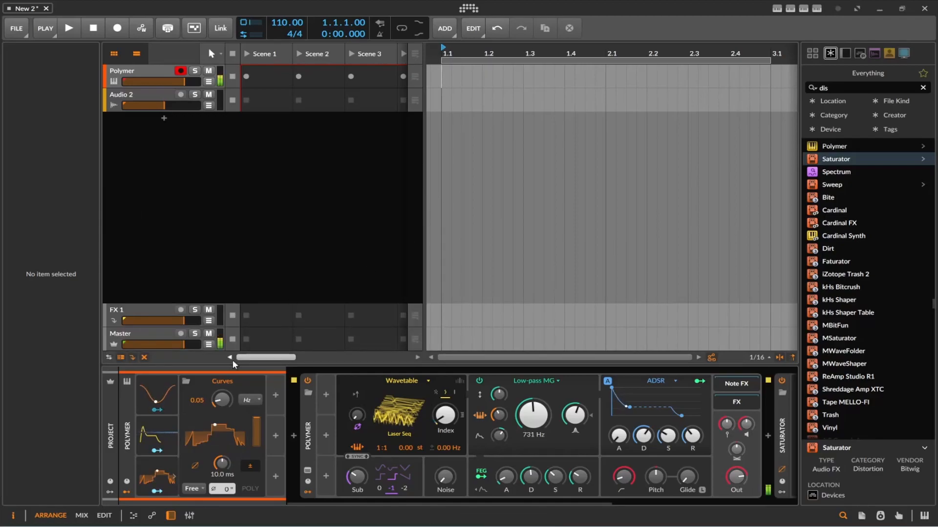
{"action": "left_click_drag", "start_coordinate": [221, 399], "coordinate": [221, 381]}
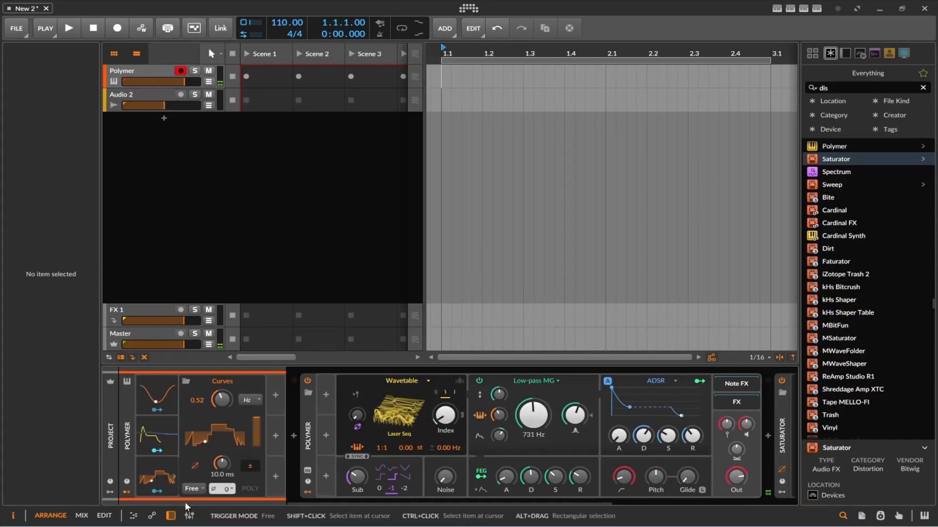
Step: Map the track's ADSR modulator to the Curves Amount with a modulation of -0.94
{"action": "left_click", "coordinate": [166, 450]}
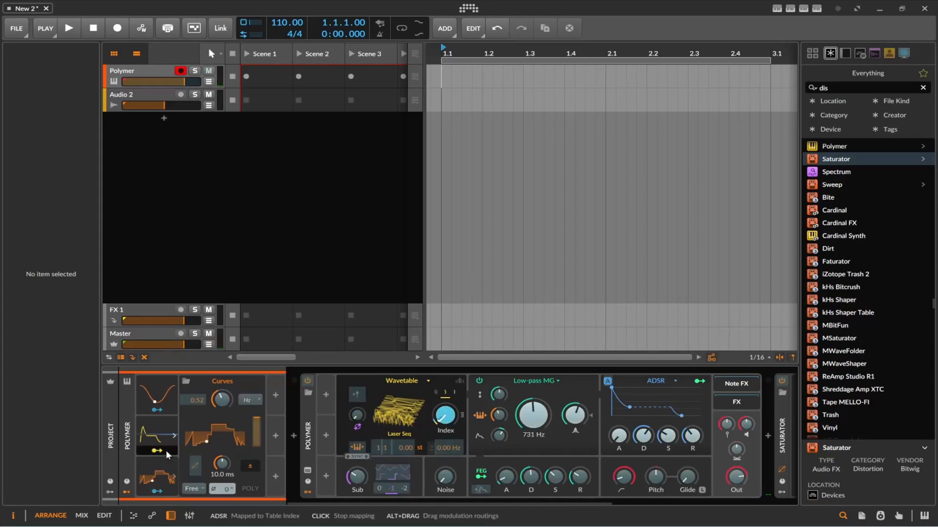
{"action": "left_click_drag", "start_coordinate": [261, 419], "coordinate": [258, 434]}
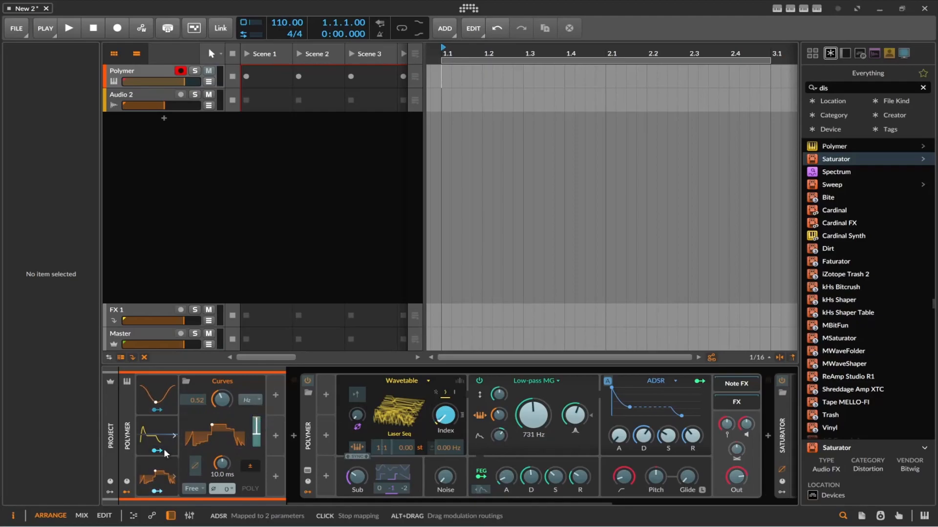
{"action": "left_click", "coordinate": [166, 450]}
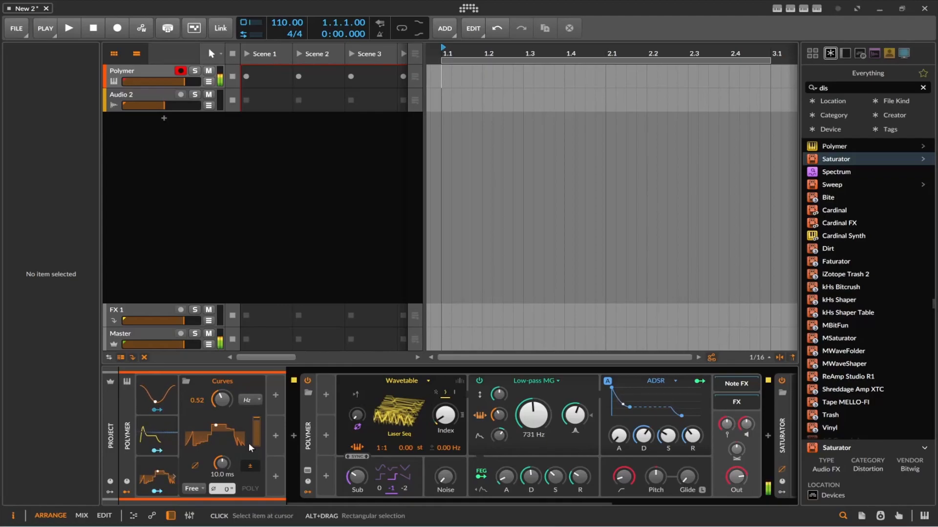
{"action": "left_click", "coordinate": [156, 450]}
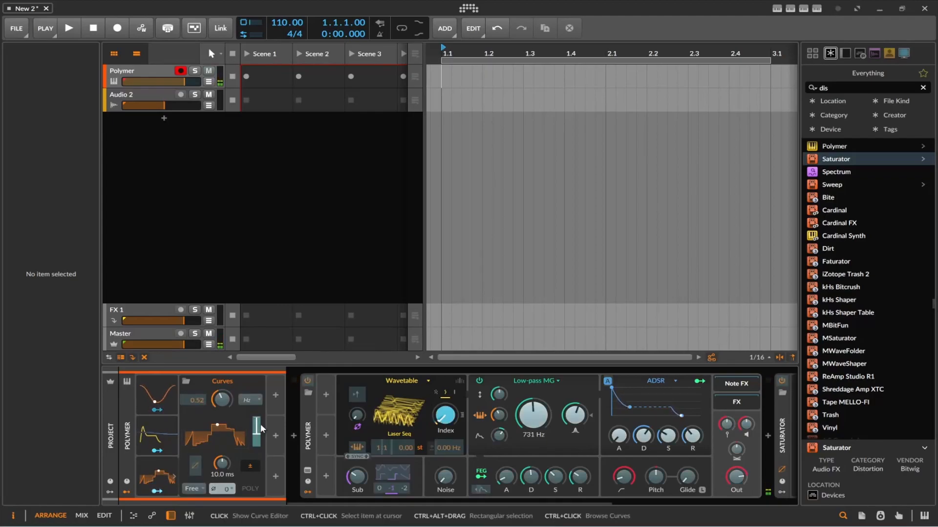
{"action": "left_click_drag", "start_coordinate": [256, 447], "coordinate": [256, 481]}
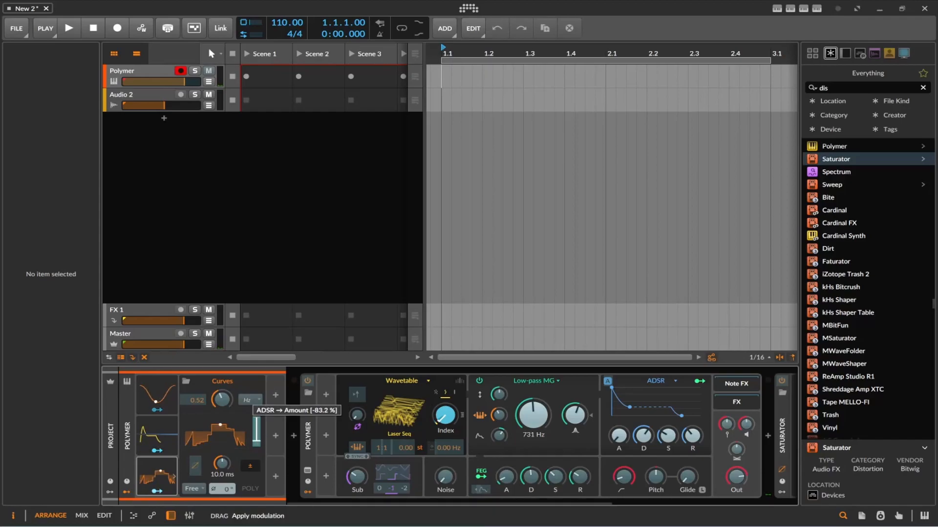
{"action": "left_click", "coordinate": [169, 450]}
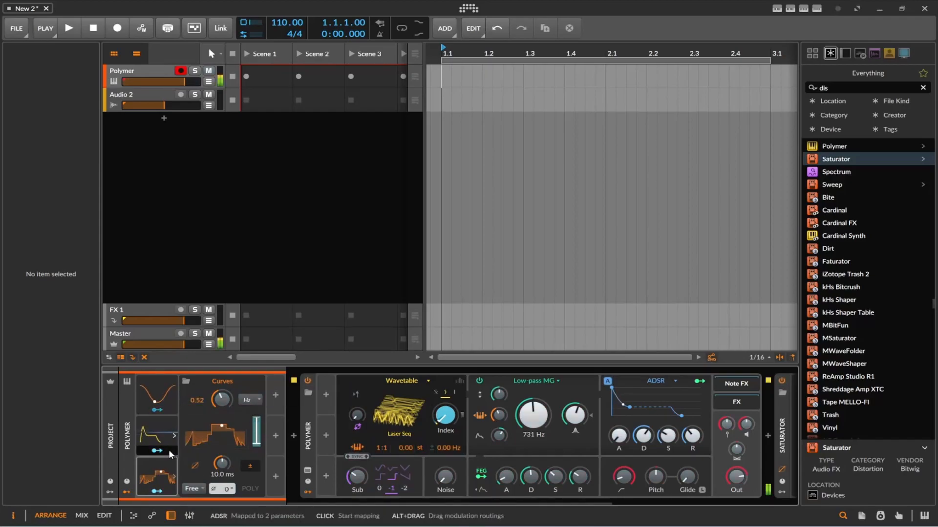
Step: Reshape the track's ADSR modulator with a long attack, a longer decay and zero sustain
{"action": "left_click", "coordinate": [162, 432]}
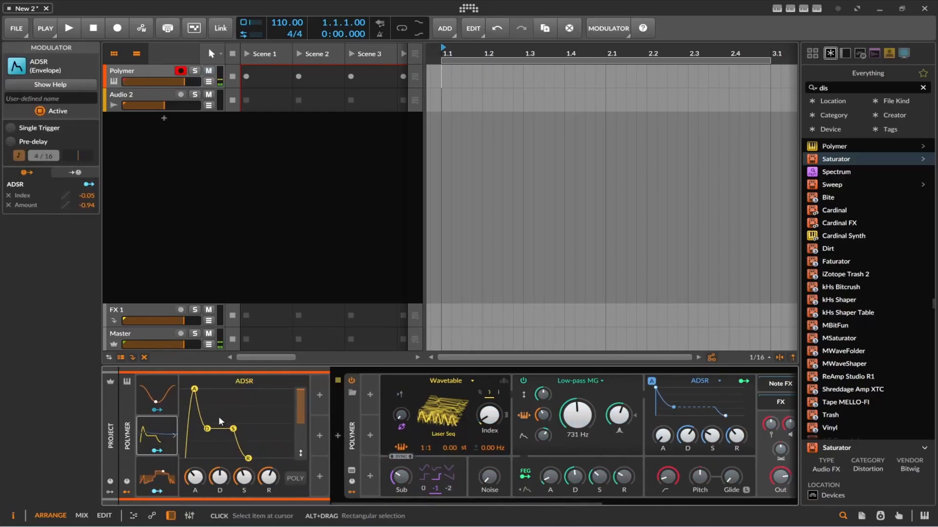
{"action": "left_click_drag", "start_coordinate": [195, 390], "coordinate": [185, 390]}
{"action": "left_click_drag", "start_coordinate": [203, 432], "coordinate": [215, 462]}
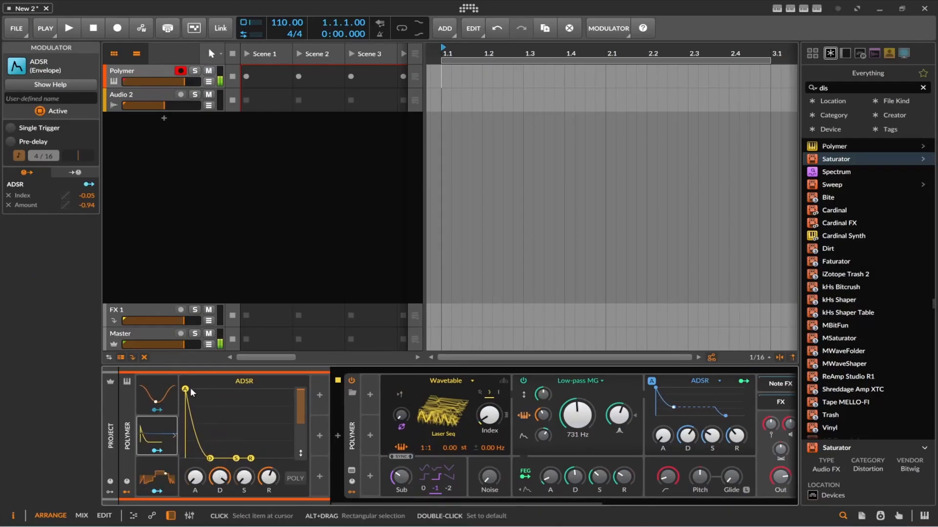
{"action": "left_click_drag", "start_coordinate": [190, 389], "coordinate": [211, 389]}
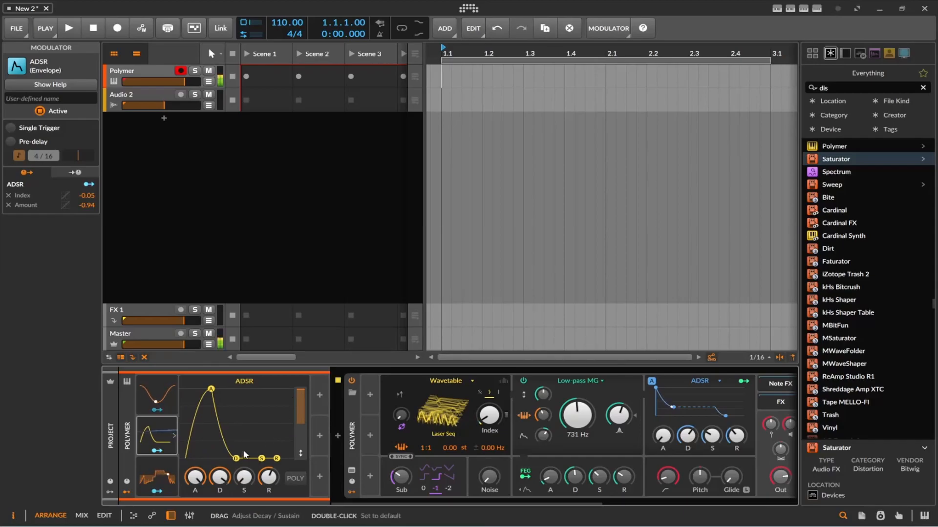
Step: Expand the Curves modulator and map the LFO modulator to its rate
{"action": "left_click", "coordinate": [168, 474]}
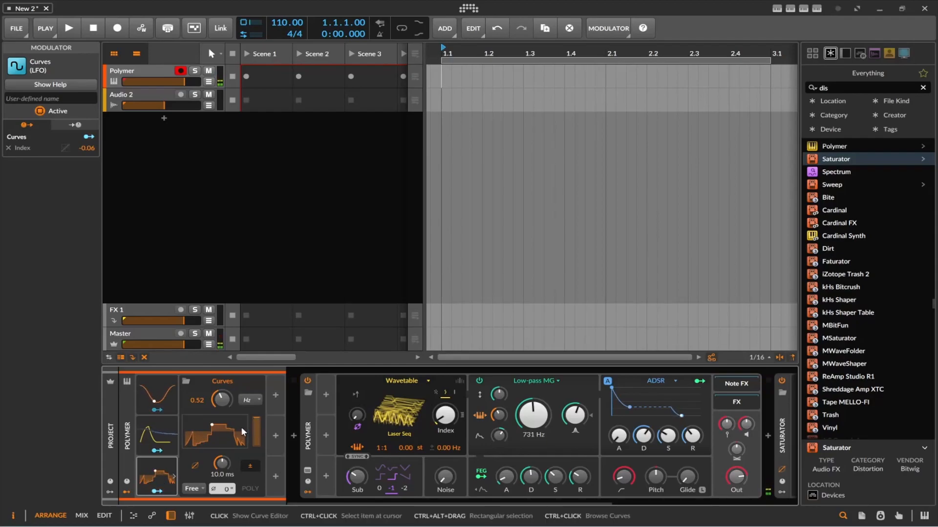
{"action": "left_click", "coordinate": [158, 410]}
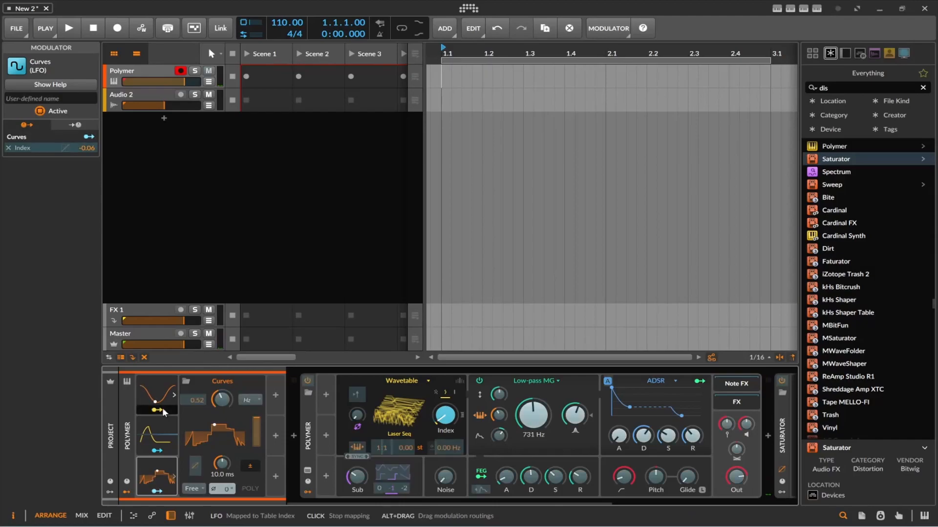
{"action": "left_click", "coordinate": [173, 476]}
{"action": "left_click", "coordinate": [174, 476]}
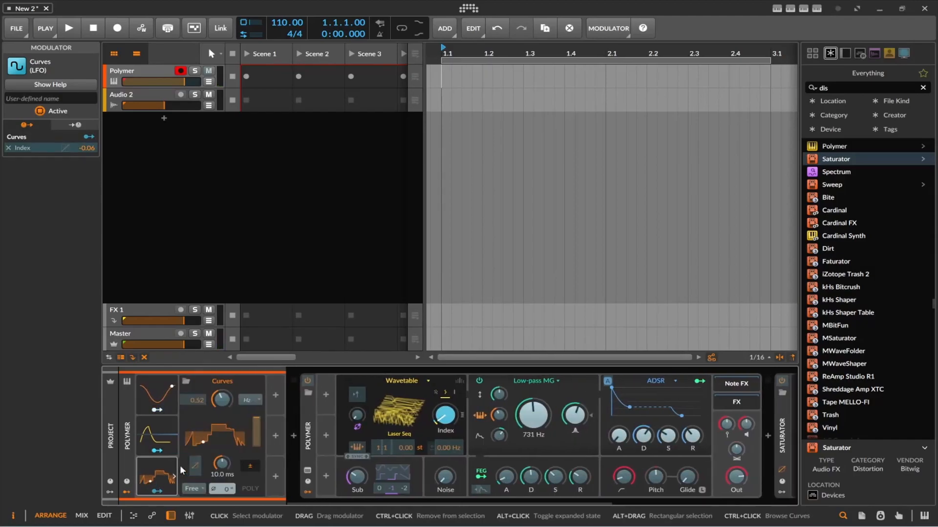
{"action": "left_click", "coordinate": [163, 410]}
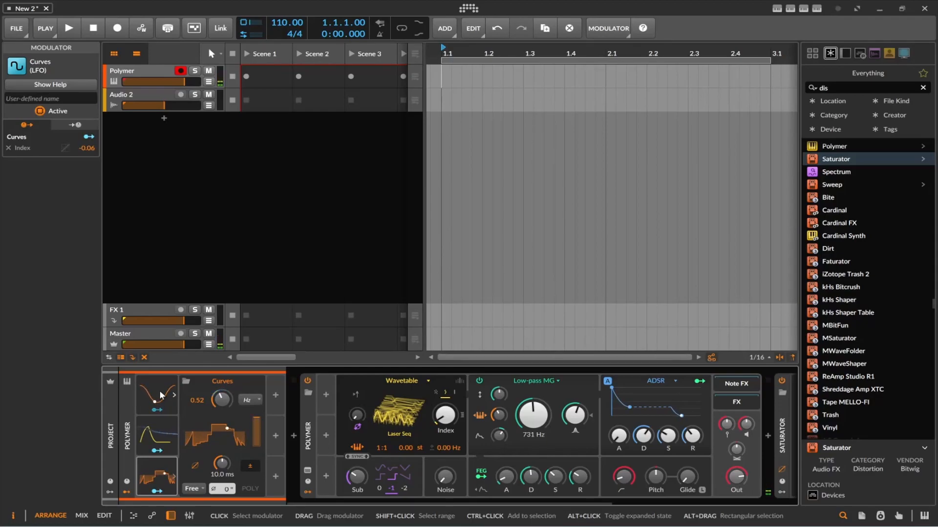
Step: Add a Keytrack+ modulator in the empty slot at the top of the next modulator column
{"action": "left_click", "coordinate": [275, 395]}
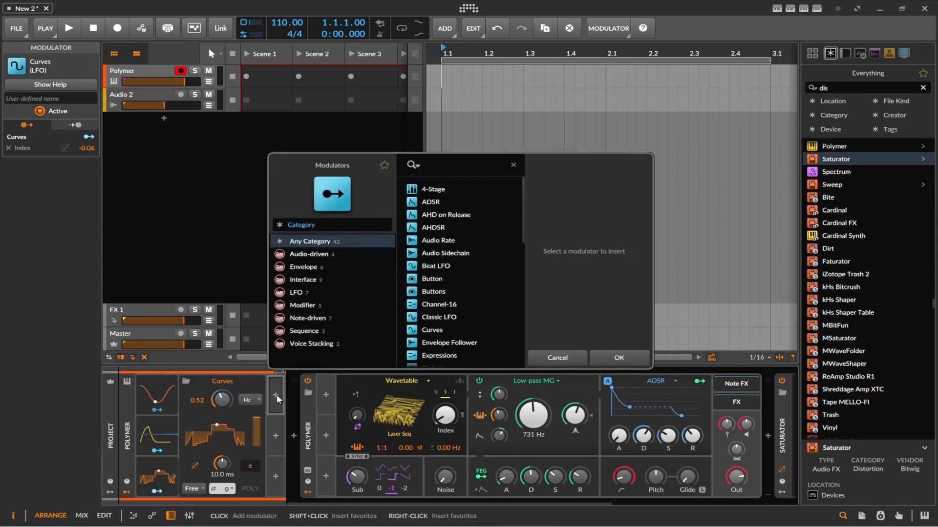
{"action": "scroll", "coordinate": [465, 300], "scroll_direction": "down", "scroll_amount": 3}
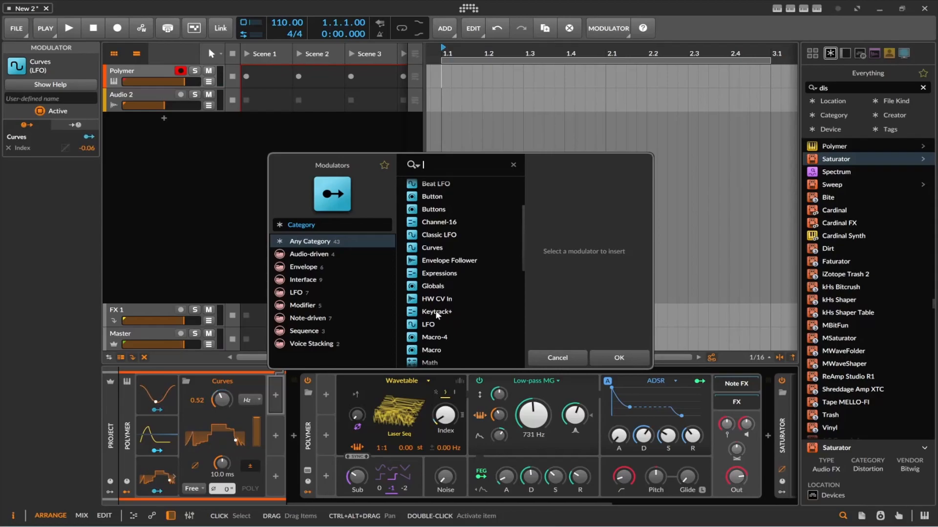
{"action": "left_click", "coordinate": [437, 312]}
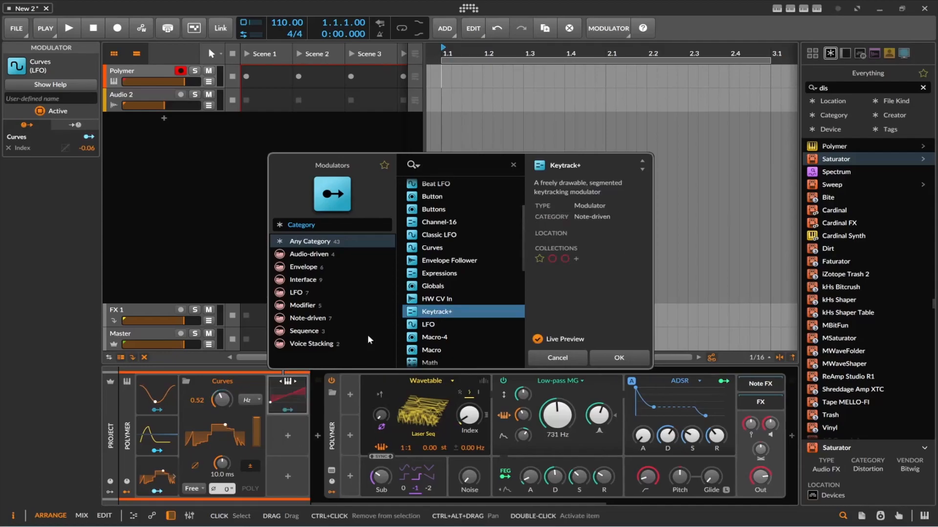
Step: Map Keytrack+ to the Curves rate and Amount, and close the modulator browser
{"action": "left_click", "coordinate": [288, 410]}
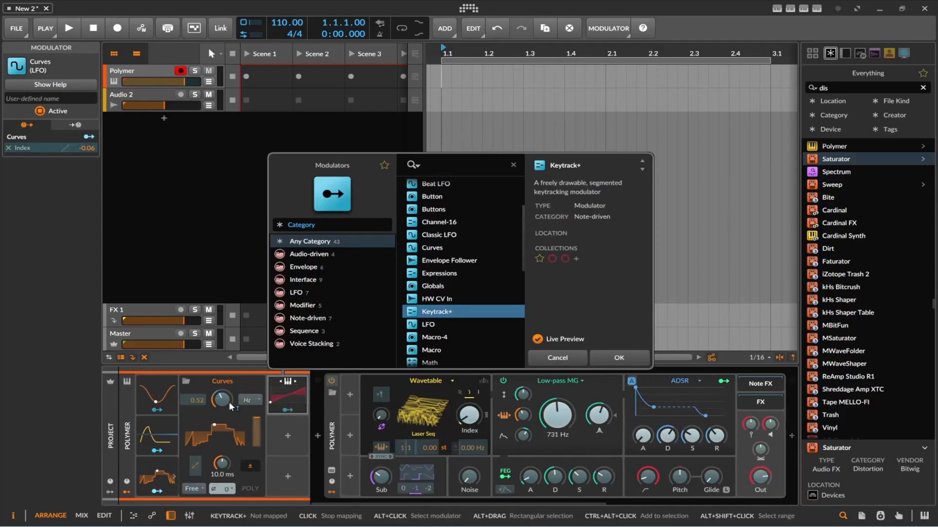
{"action": "left_click_drag", "start_coordinate": [222, 399], "coordinate": [222, 390]}
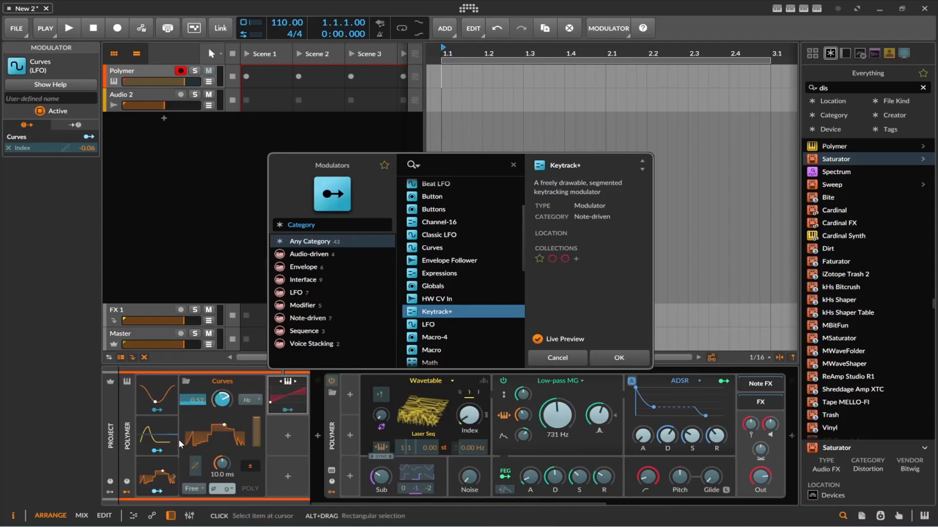
{"action": "left_click_drag", "start_coordinate": [256, 432], "coordinate": [256, 456]}
{"action": "left_click", "coordinate": [284, 411]}
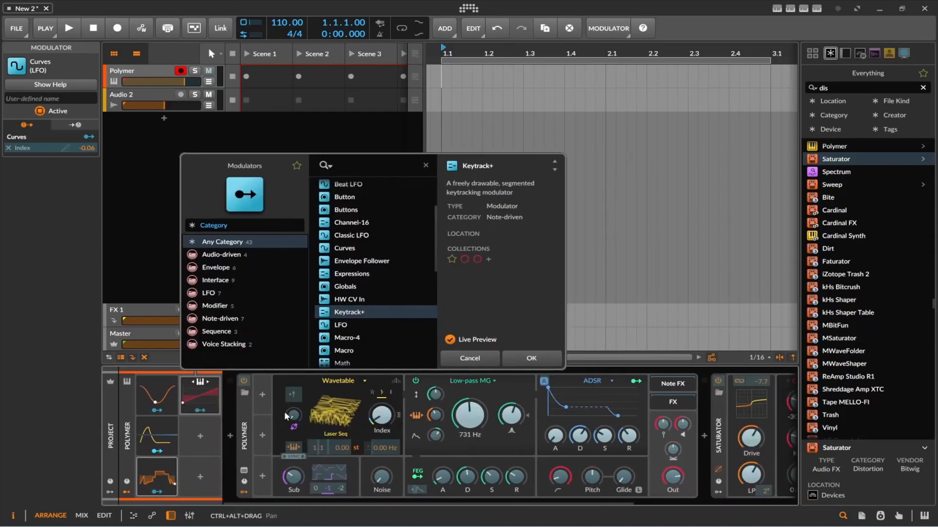
{"action": "left_click", "coordinate": [207, 410]}
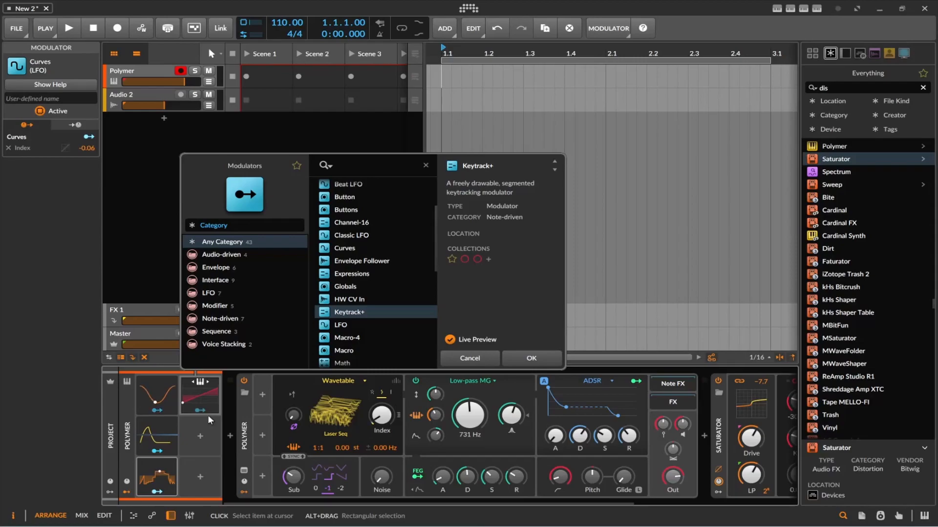
{"action": "left_click", "coordinate": [230, 404]}
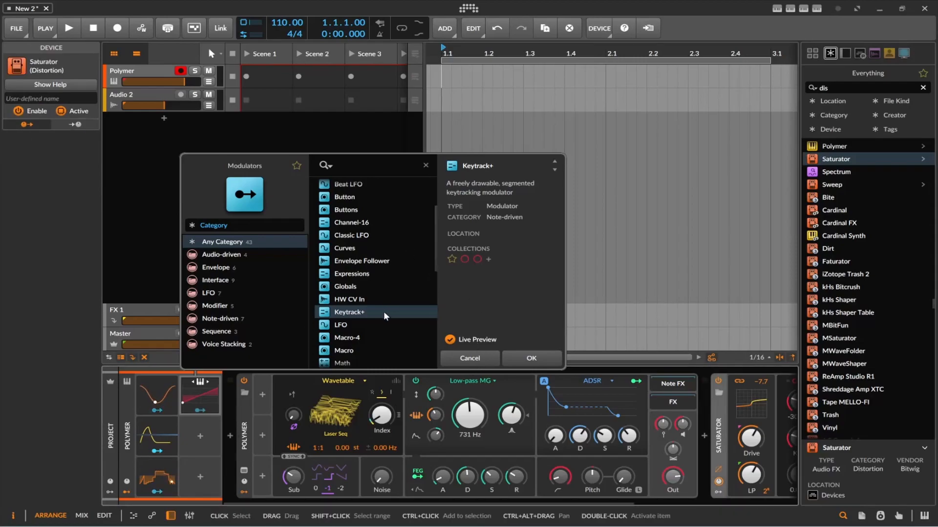
{"action": "key", "text": "Escape"}
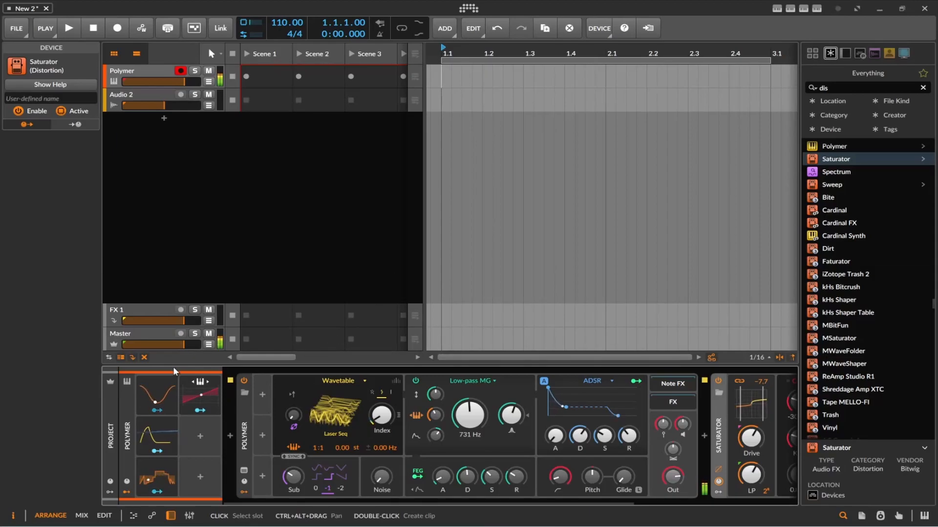
Step: Reshape the Keytrack+ curve with a low first step, a raised plateau, a dip point at -18.7 % and a rise toward the high keys
{"action": "left_click", "coordinate": [151, 473]}
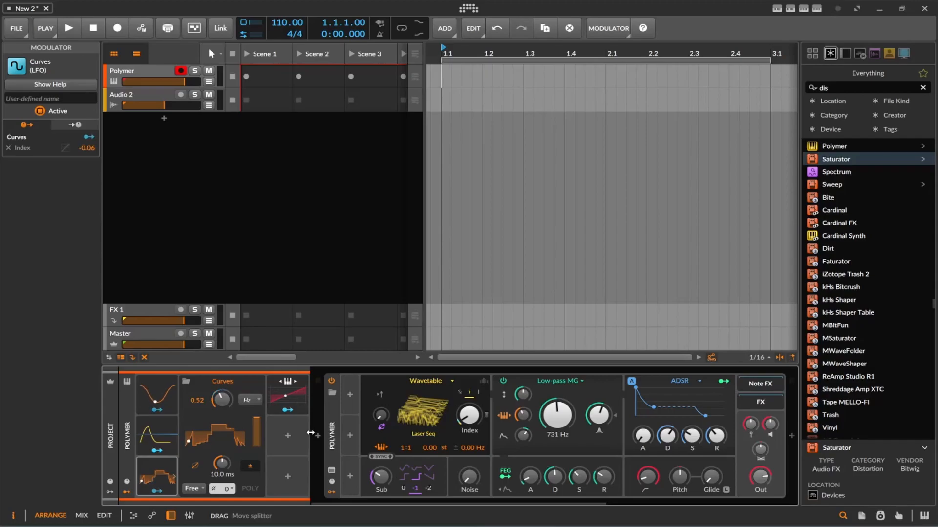
{"action": "left_click", "coordinate": [295, 391]}
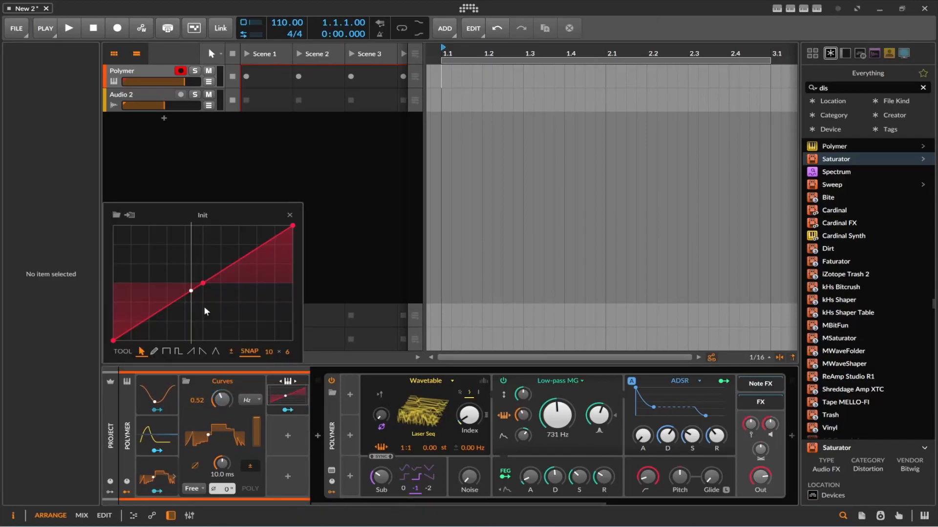
{"action": "left_click_drag", "start_coordinate": [163, 308], "coordinate": [131, 341]}
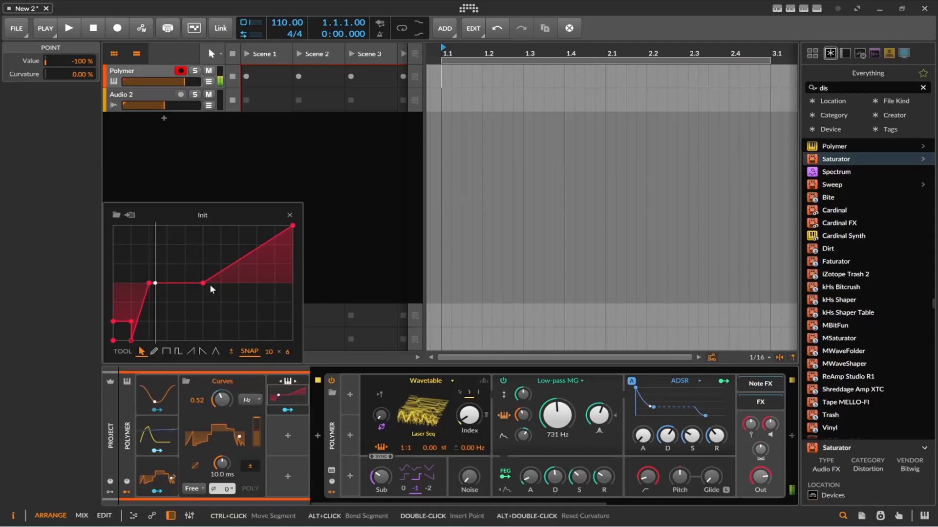
{"action": "double_click", "coordinate": [160, 285]}
{"action": "mouse_move", "coordinate": [160, 285]}
{"action": "left_mouse_down"}
{"action": "mouse_move", "coordinate": [158, 330]}
{"action": "mouse_move", "coordinate": [167, 294]}
{"action": "left_mouse_up"}
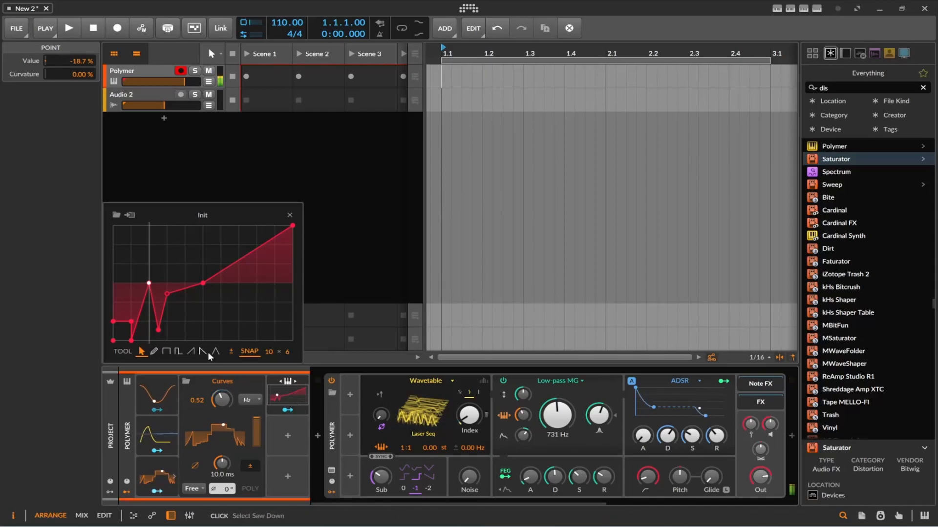
{"action": "left_click_drag", "start_coordinate": [148, 285], "coordinate": [139, 340]}
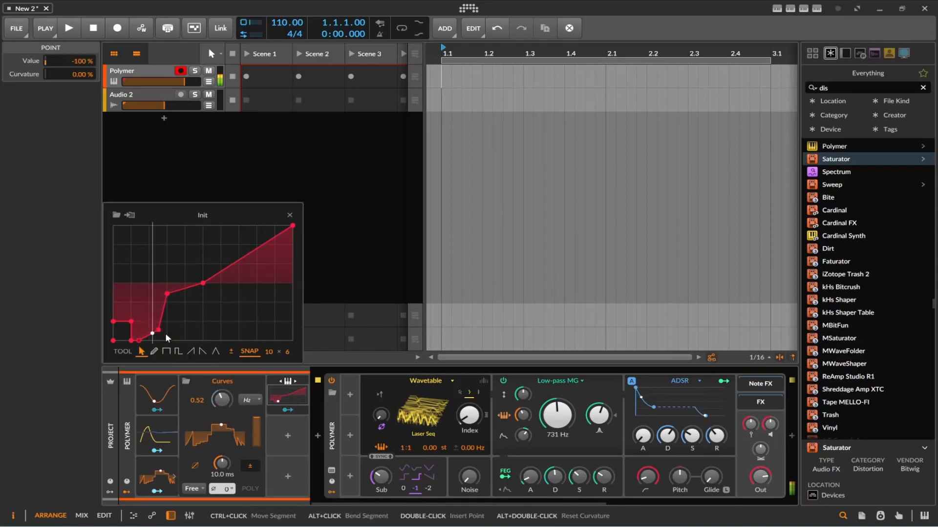
{"action": "left_click_drag", "start_coordinate": [140, 341], "coordinate": [141, 243]}
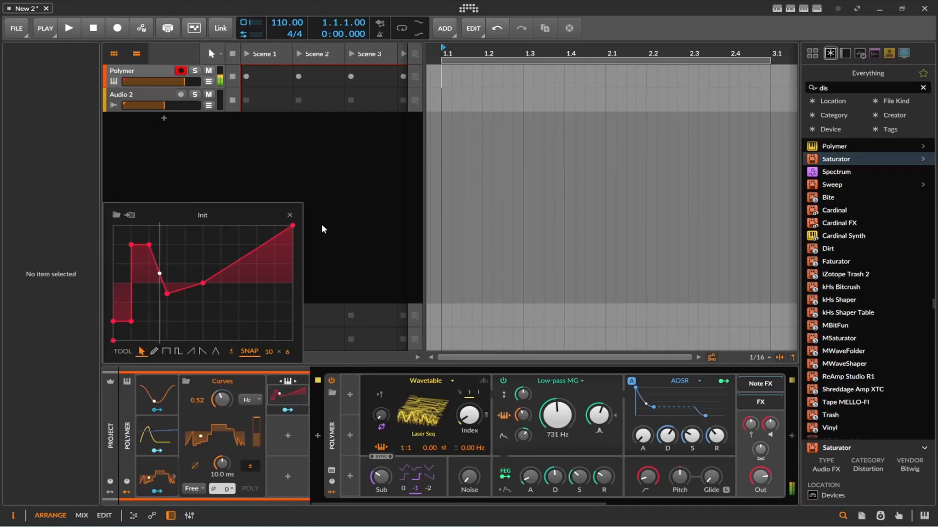
{"action": "left_click", "coordinate": [290, 216]}
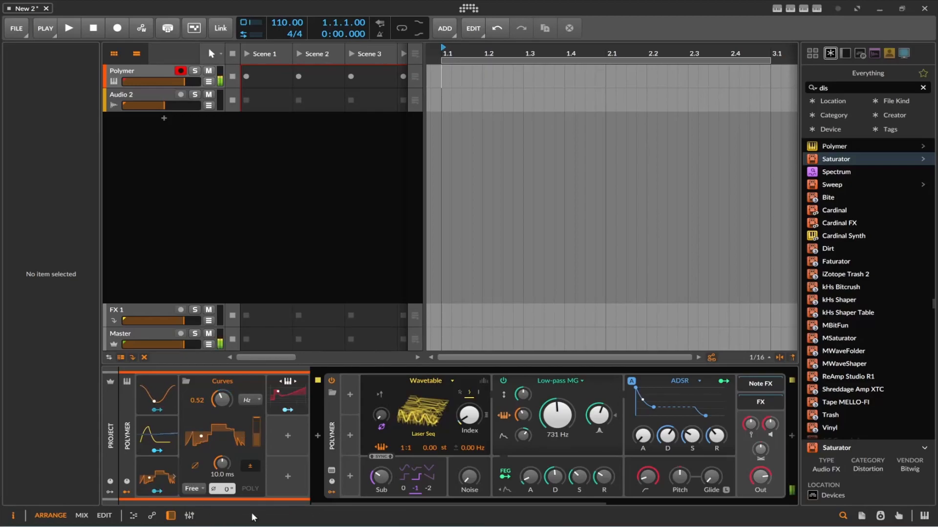
Step: Add an Expressions modulator in the empty slot below Keytrack+
{"action": "left_click", "coordinate": [283, 431]}
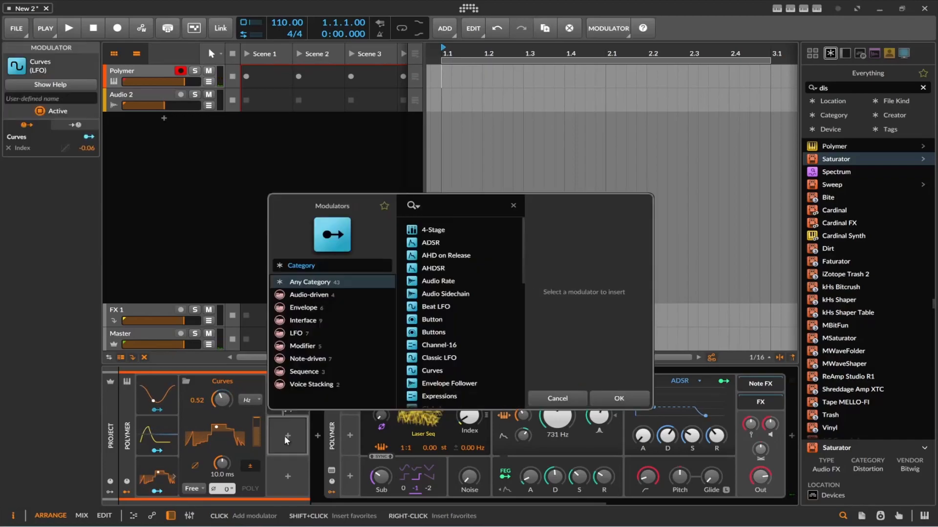
{"action": "scroll", "coordinate": [468, 327], "scroll_direction": "down", "scroll_amount": 3}
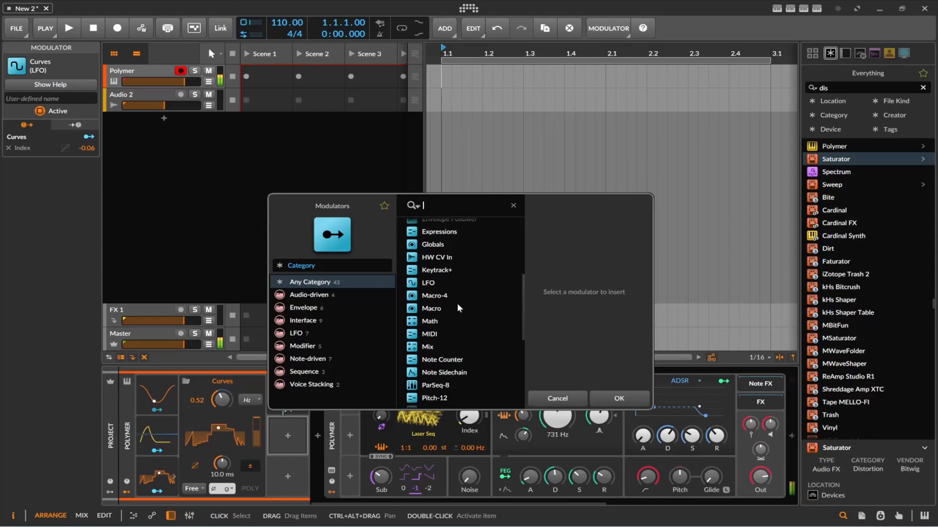
{"action": "left_click", "coordinate": [434, 232]}
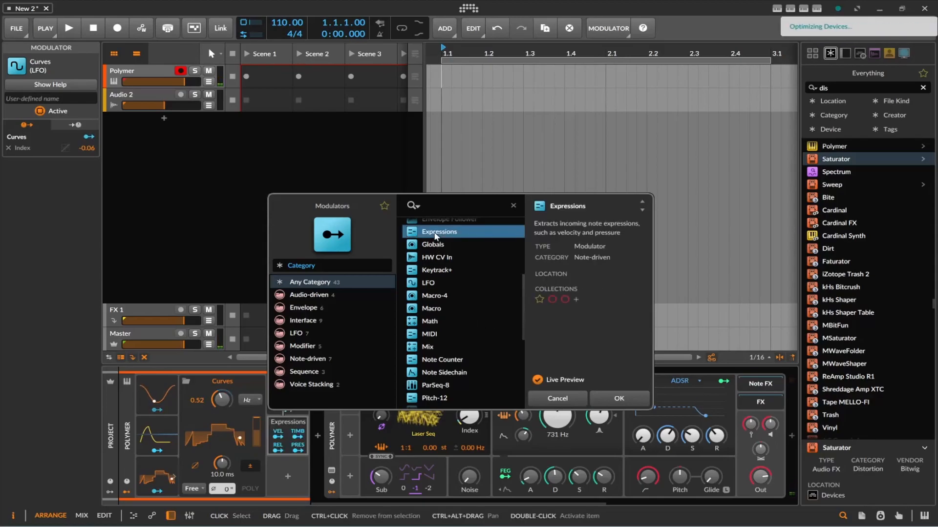
{"action": "double_click", "coordinate": [435, 231]}
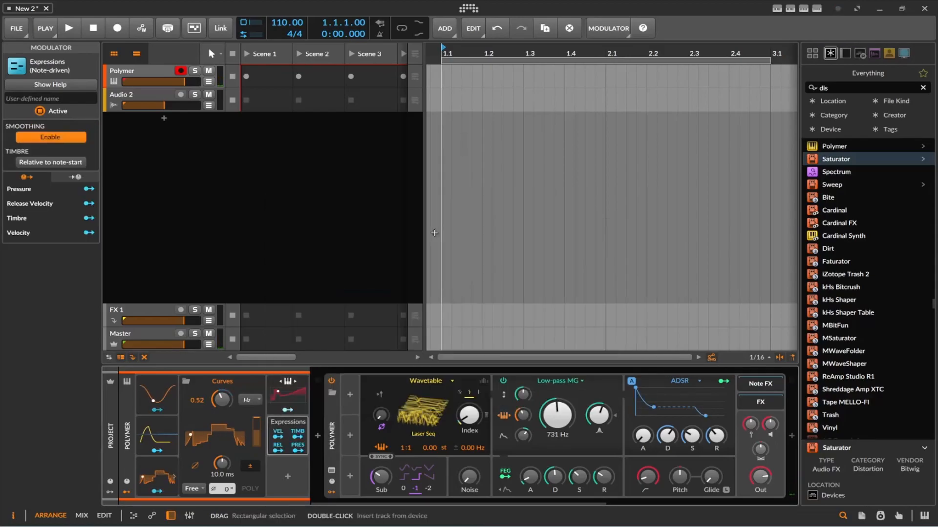
Step: Expand the ADSR modulator and map the Expressions velocity output to its Amount at -1.78
{"action": "left_click", "coordinate": [279, 437]}
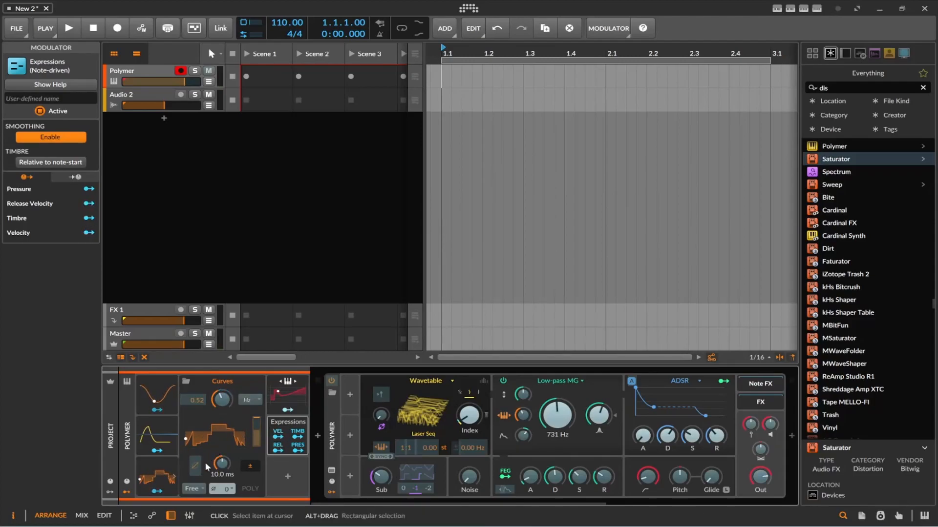
{"action": "left_click", "coordinate": [174, 435]}
{"action": "left_click_drag", "start_coordinate": [296, 422], "coordinate": [299, 451]}
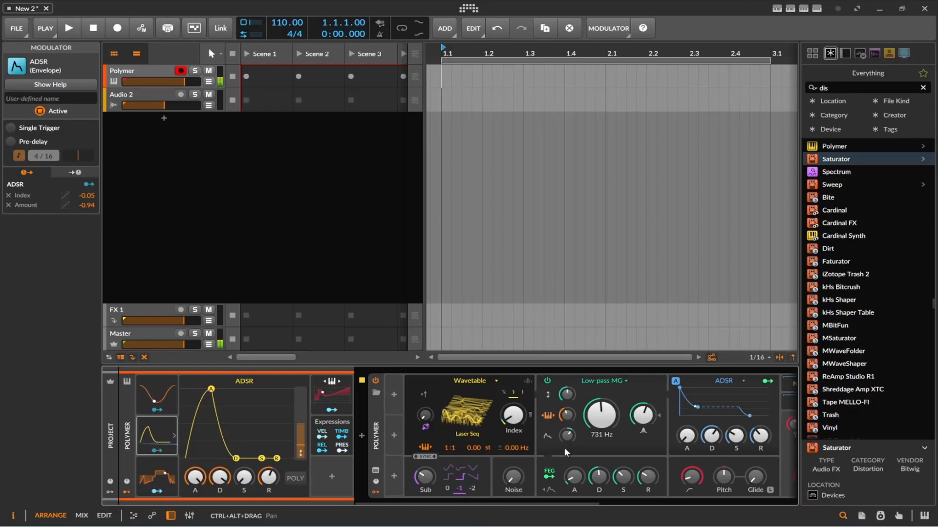
Step: Map the Curves modulator to Polymer's filter cutoff with a depth of 45.60 and lower the cutoff to 420 Hz
{"action": "left_click", "coordinate": [155, 492]}
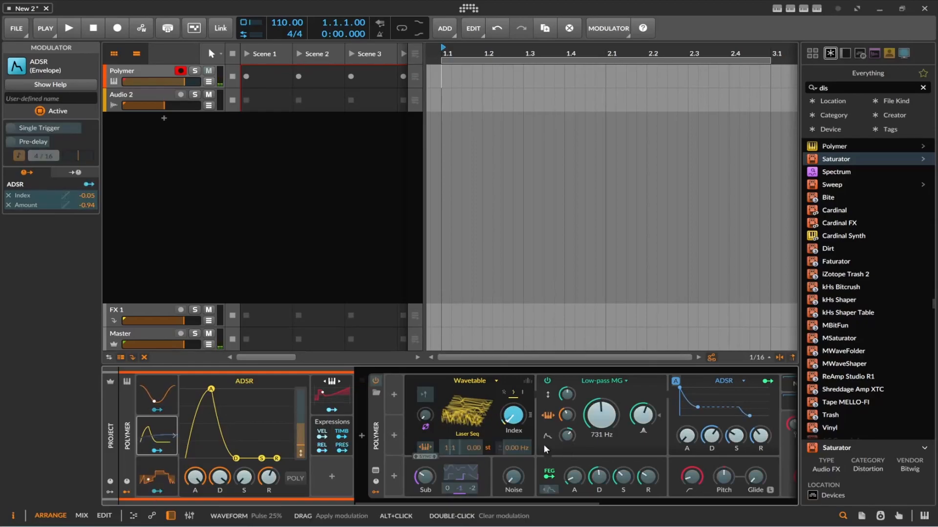
{"action": "left_click_drag", "start_coordinate": [597, 422], "coordinate": [597, 398]}
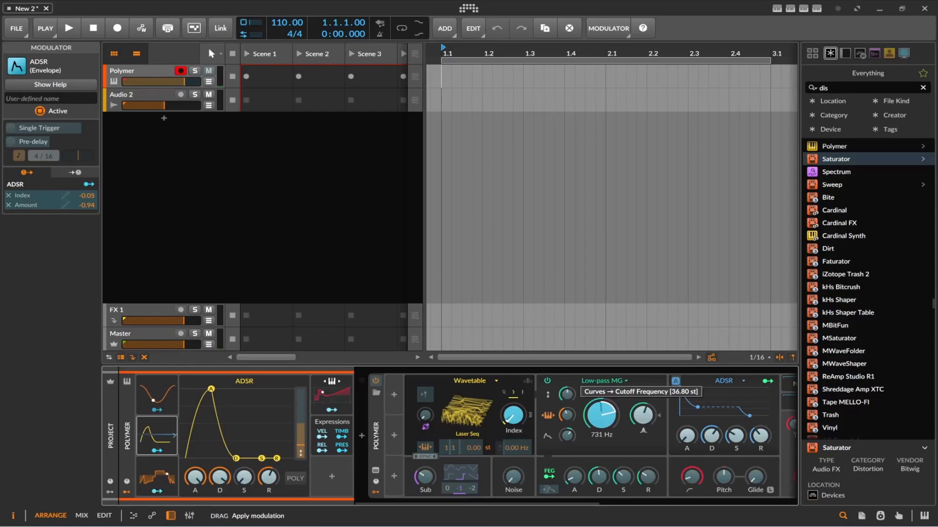
{"action": "left_click", "coordinate": [156, 491]}
{"action": "mouse_move", "coordinate": [610, 423]}
{"action": "left_mouse_down"}
{"action": "mouse_move", "coordinate": [610, 444]}
{"action": "mouse_move", "coordinate": [610, 436]}
{"action": "left_mouse_up"}
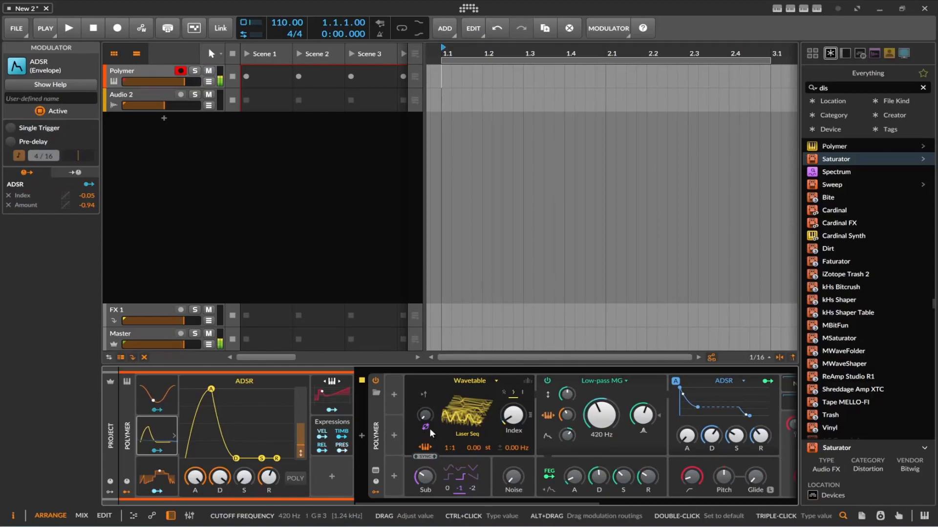
Step: Lower Polymer's filter resonance and map the Curves modulator to it with a depth of 0.576
{"action": "left_click", "coordinate": [165, 489]}
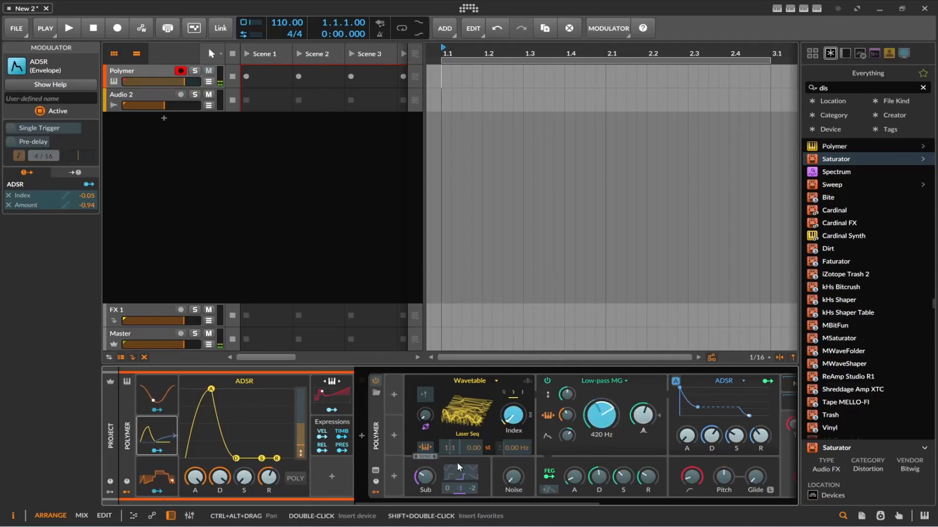
{"action": "left_click", "coordinate": [159, 491]}
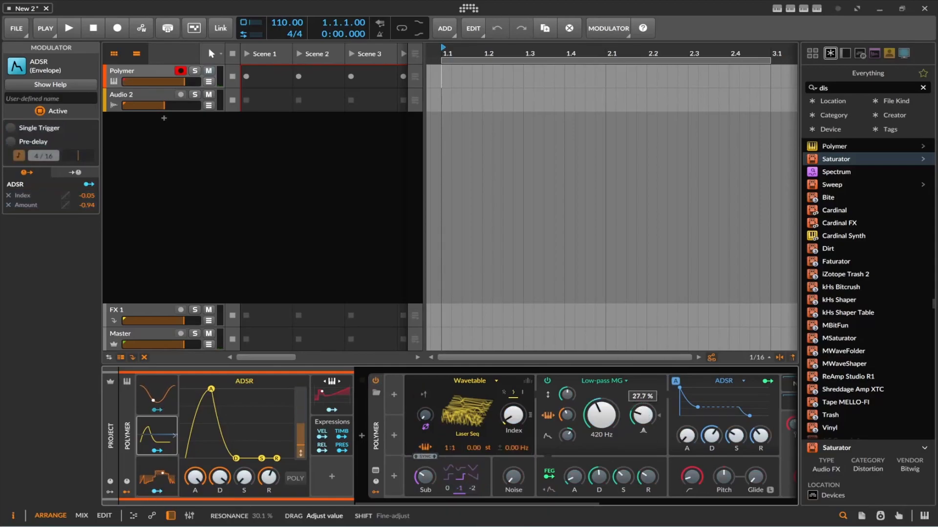
{"action": "left_click", "coordinate": [157, 491]}
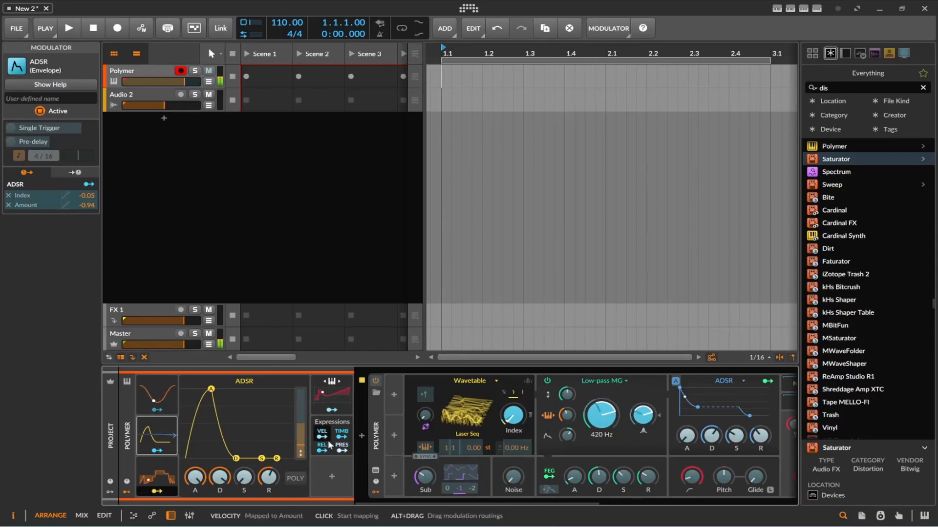
{"action": "left_click", "coordinate": [164, 495]}
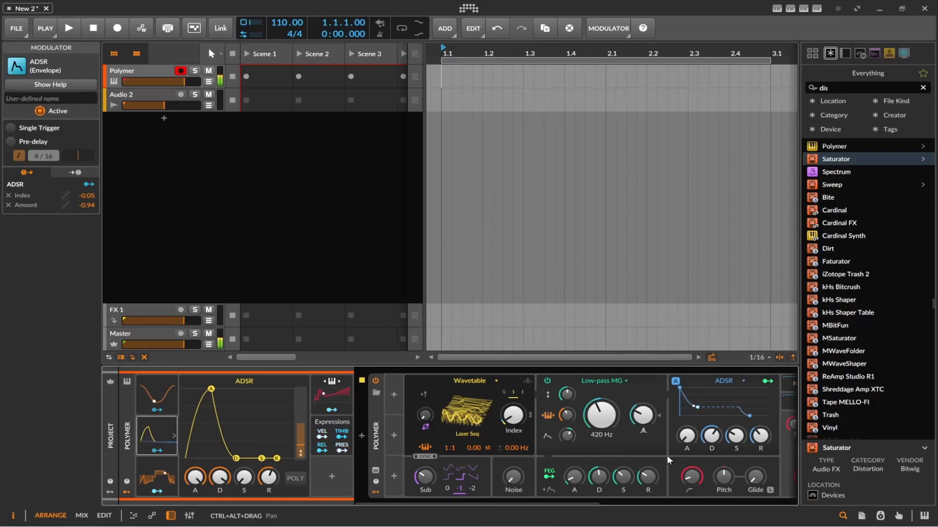
Step: Raise Polymer's filter cutoff to 4.86 kHz and increase the filter resonance
{"action": "left_click_drag", "start_coordinate": [602, 416], "coordinate": [602, 379]}
{"action": "left_click_drag", "start_coordinate": [642, 416], "coordinate": [647, 424]}
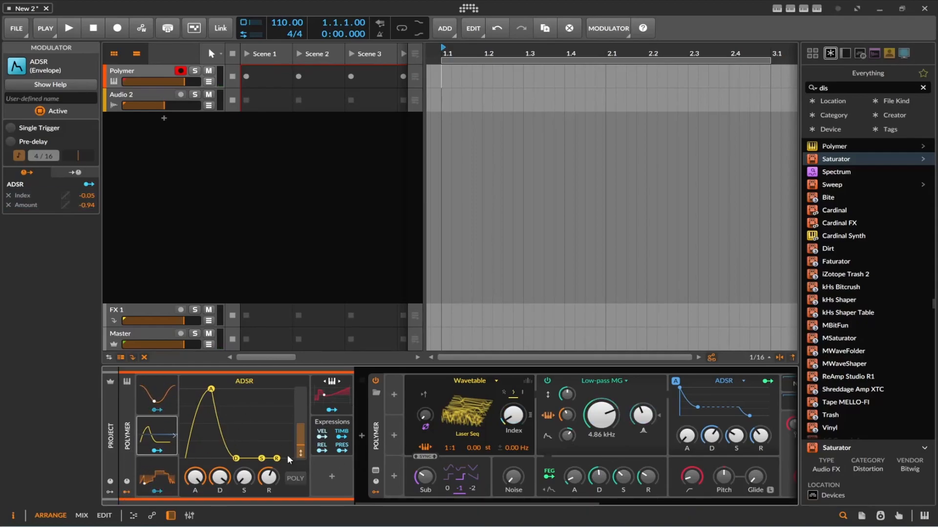
{"action": "left_click", "coordinate": [323, 466]}
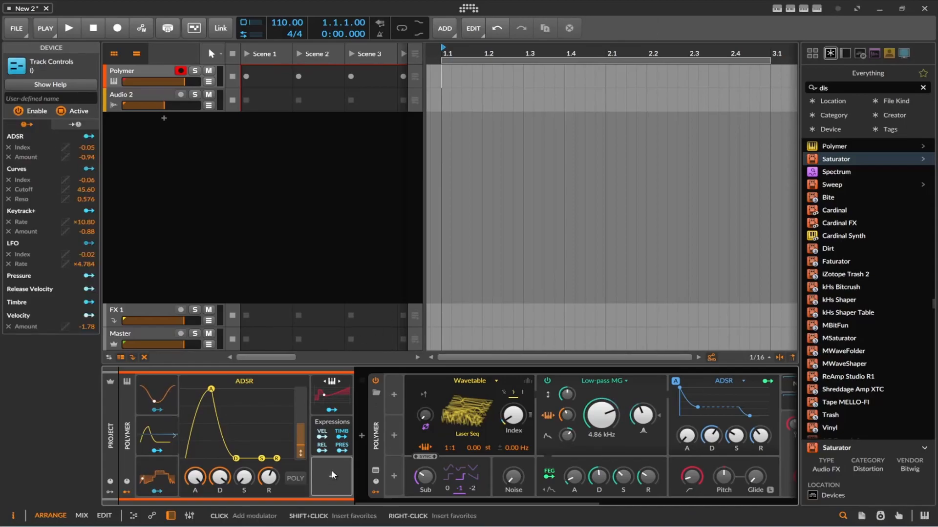
{"action": "left_click", "coordinate": [332, 476]}
{"action": "scroll", "coordinate": [498, 386], "scroll_direction": "down", "scroll_amount": 5}
{"action": "scroll", "coordinate": [498, 385], "scroll_direction": "down", "scroll_amount": 5}
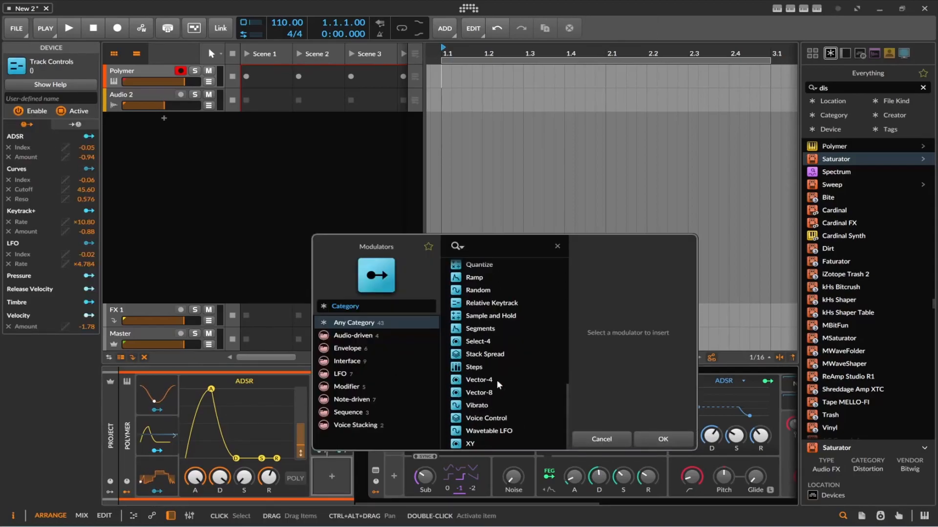
{"action": "scroll", "coordinate": [498, 377], "scroll_direction": "up", "scroll_amount": 10}
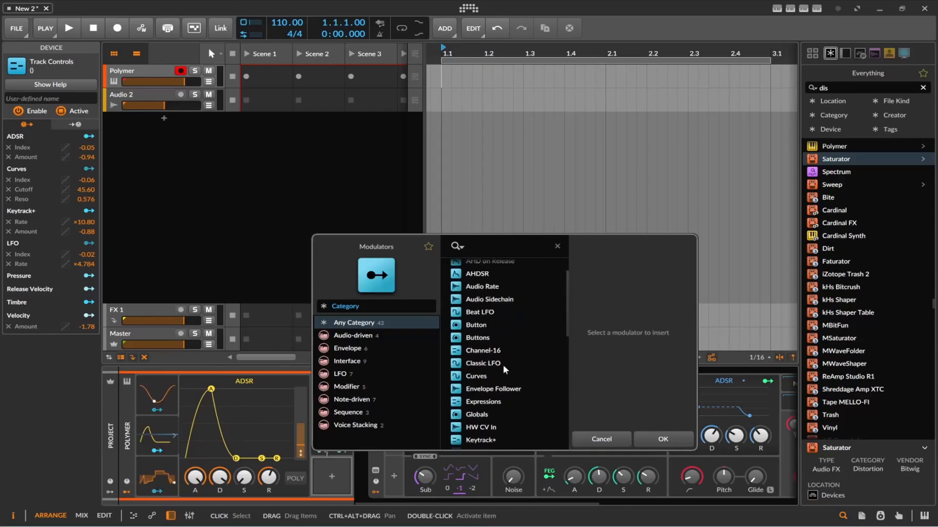
{"action": "scroll", "coordinate": [500, 379], "scroll_direction": "down", "scroll_amount": 9}
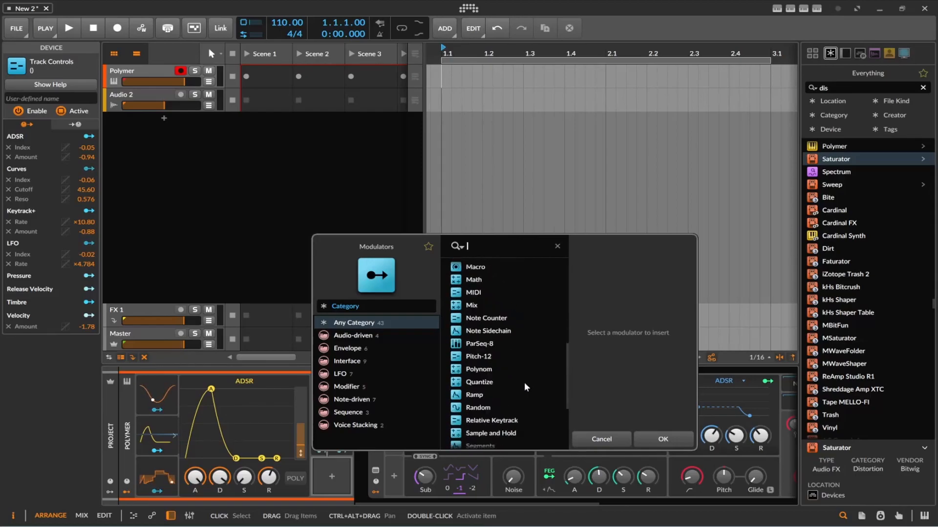
{"action": "left_click", "coordinate": [474, 402]}
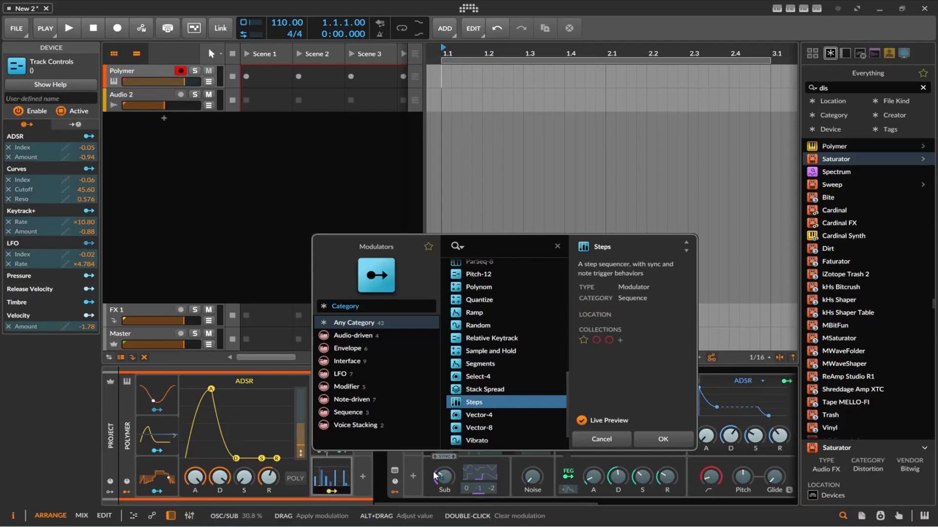
{"action": "key", "text": "Return"}
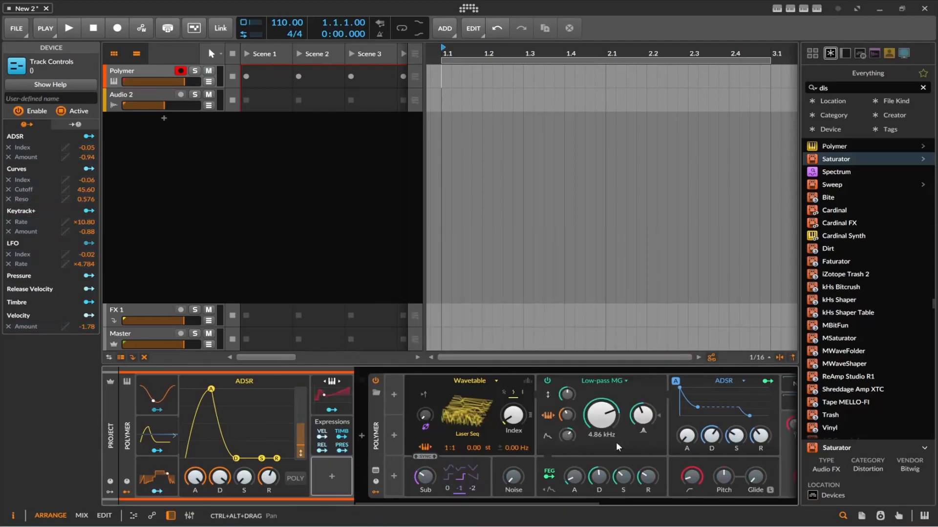
Step: Add a Steps modulator in the empty slot below Expressions
{"action": "left_click", "coordinate": [328, 483]}
{"action": "scroll", "coordinate": [486, 385], "scroll_direction": "down", "scroll_amount": 10}
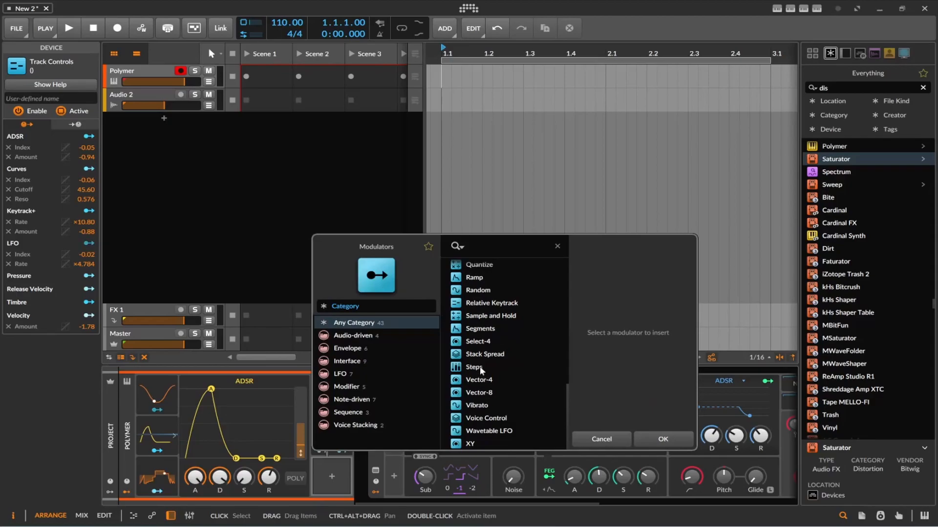
{"action": "double_click", "coordinate": [480, 368]}
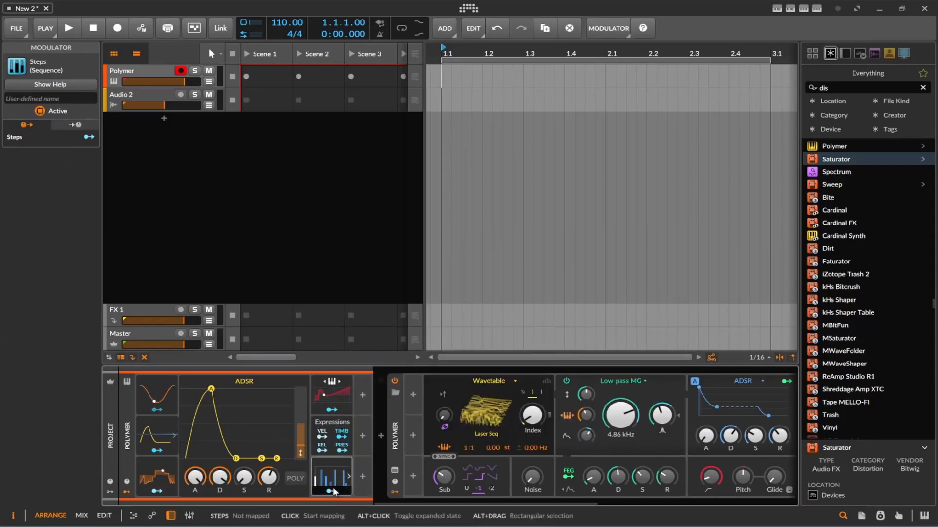
Step: Expand the Curves modulator and map the Steps modulator to its rate at ×11.86
{"action": "left_click", "coordinate": [171, 475]}
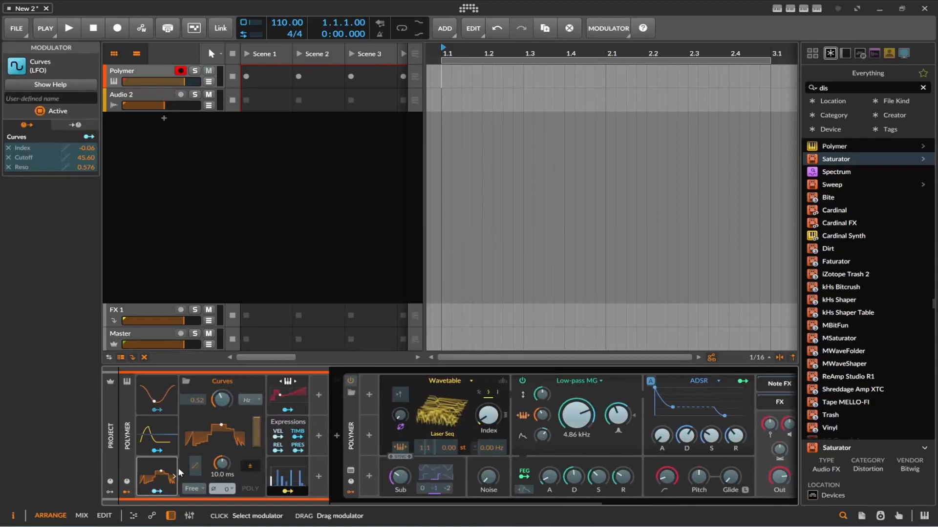
{"action": "left_click_drag", "start_coordinate": [222, 400], "coordinate": [222, 383]}
{"action": "left_click", "coordinate": [287, 492]}
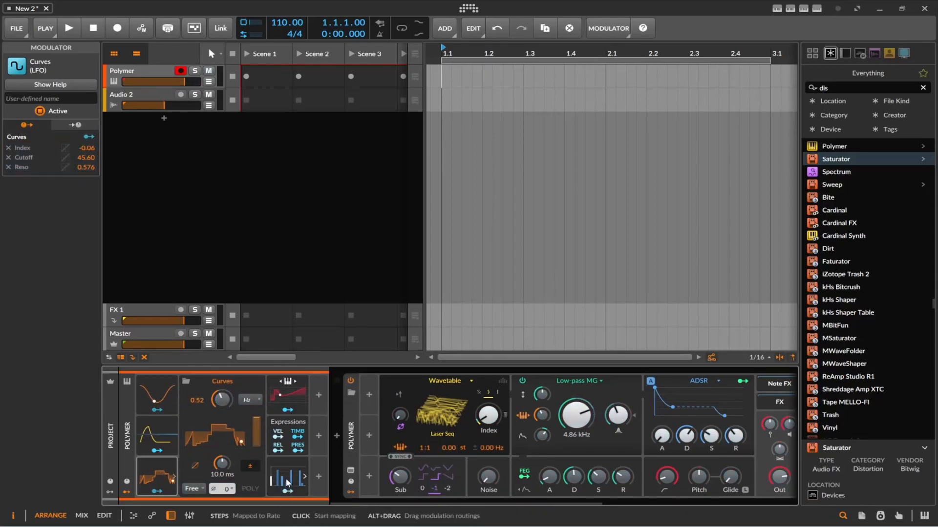
Step: Expand the Steps modulator, start transport playback to watch the sequence run, and collapse it again
{"action": "left_click", "coordinate": [287, 484]}
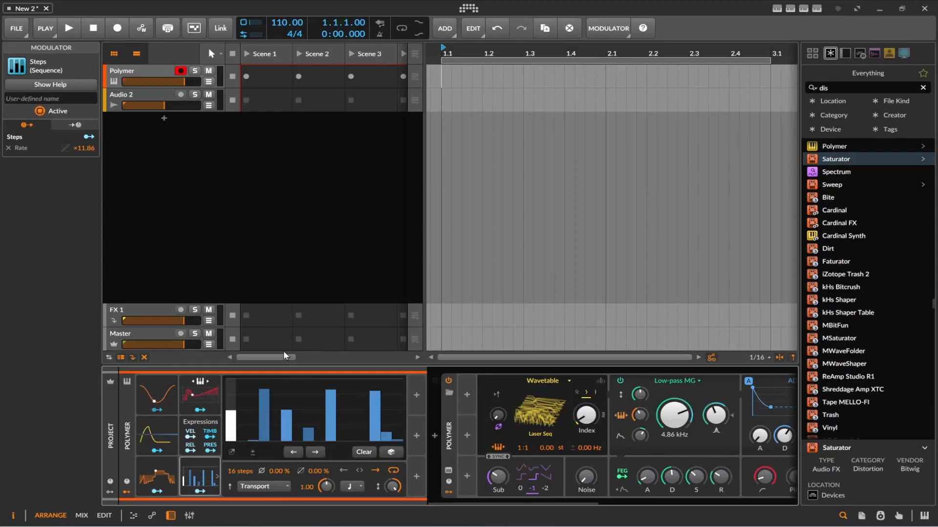
{"action": "left_click", "coordinate": [69, 28]}
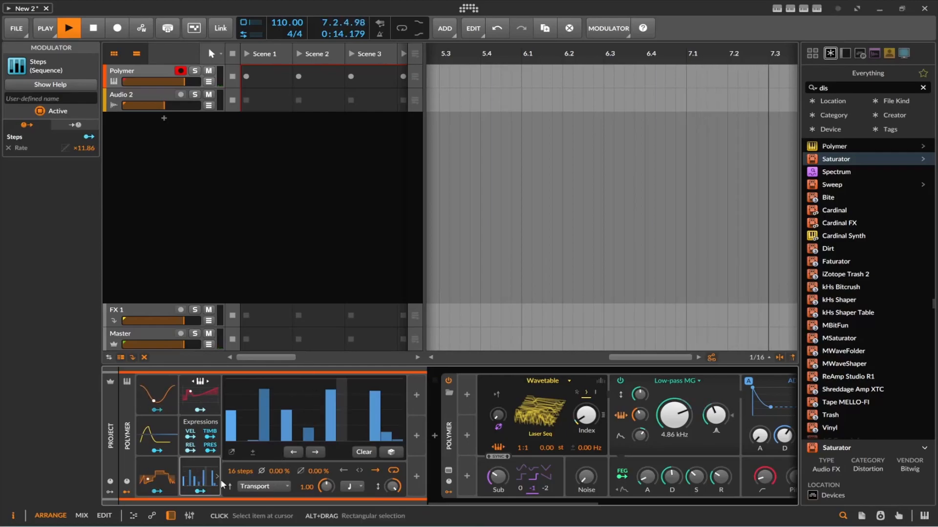
{"action": "left_click", "coordinate": [206, 476]}
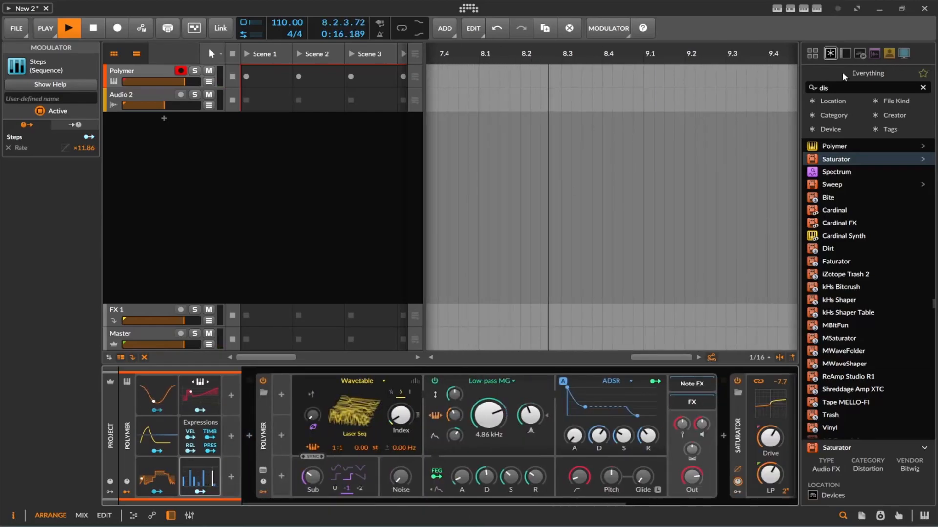
Step: Insert Poly Grid ahead of Polymer from a device search for "pol" and move Polymer into Poly Grid's FX chain
{"action": "left_click", "coordinate": [841, 87]}
{"action": "type", "text": "po"}
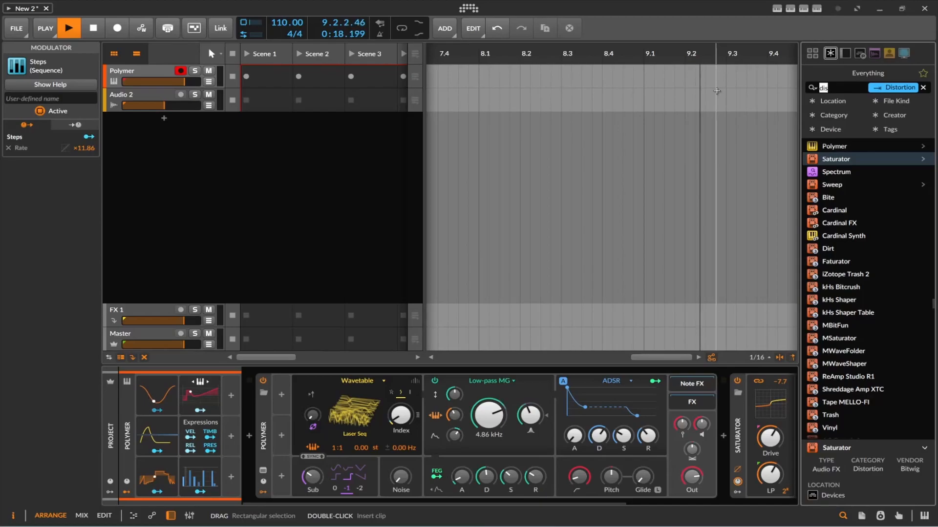
{"action": "type", "text": "l"}
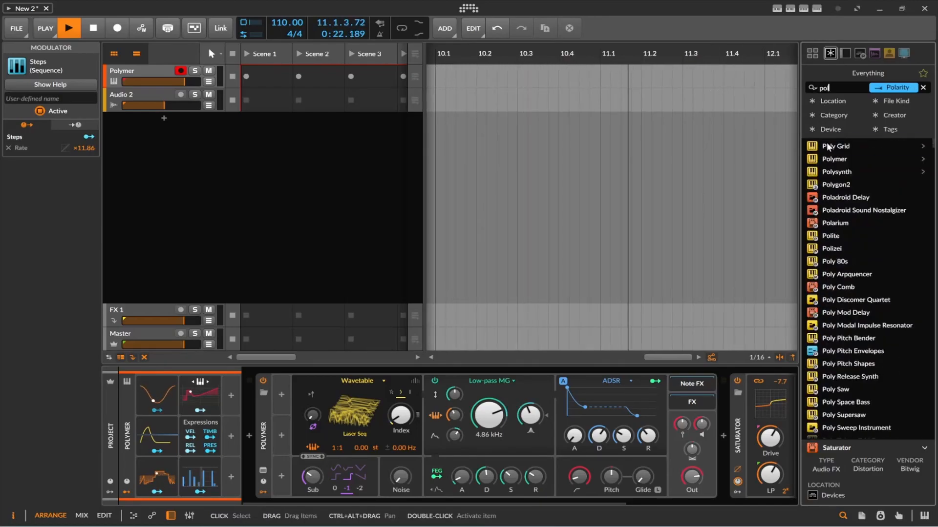
{"action": "key", "text": "Down"}
{"action": "left_click", "coordinate": [249, 448]}
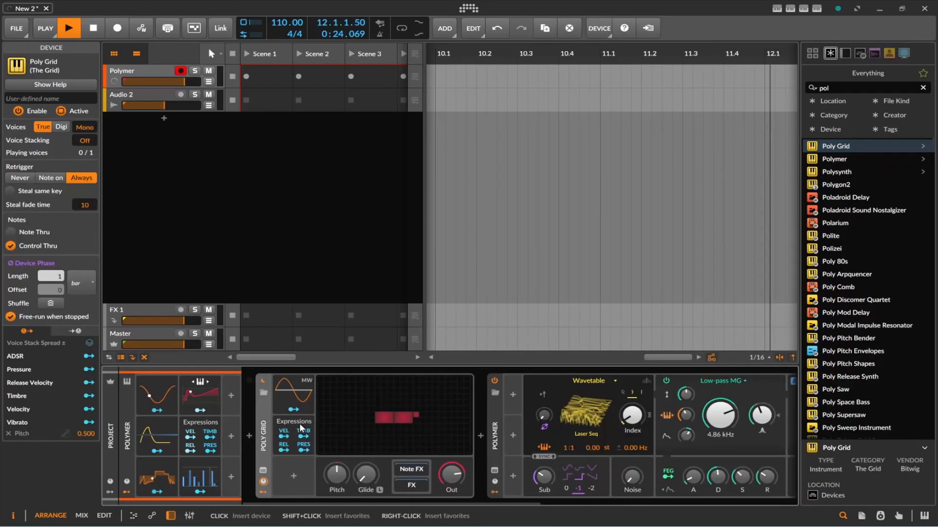
{"action": "left_click", "coordinate": [499, 450]}
{"action": "left_click_drag", "start_coordinate": [499, 452], "coordinate": [413, 488]}
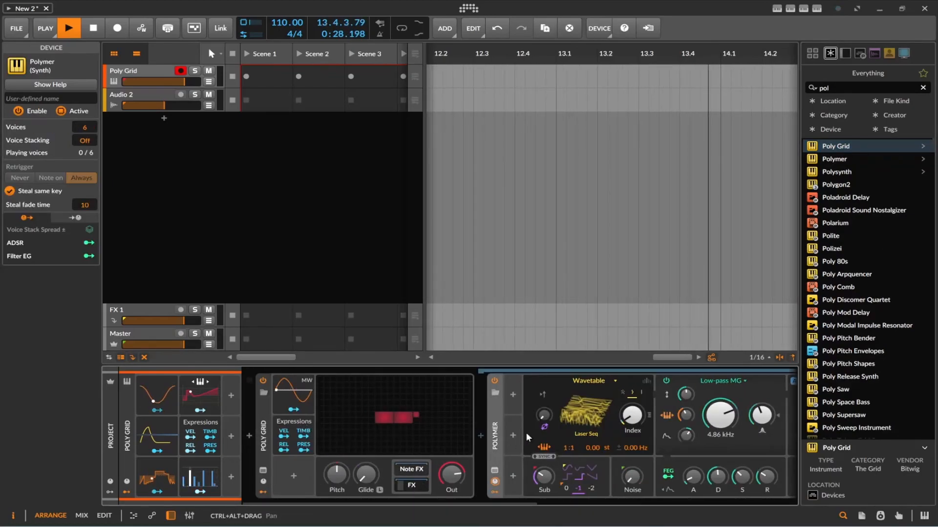
Step: Open Poly Grid's patch editor and place a Modulator Out module below the audio output module
{"action": "double_click", "coordinate": [425, 413]}
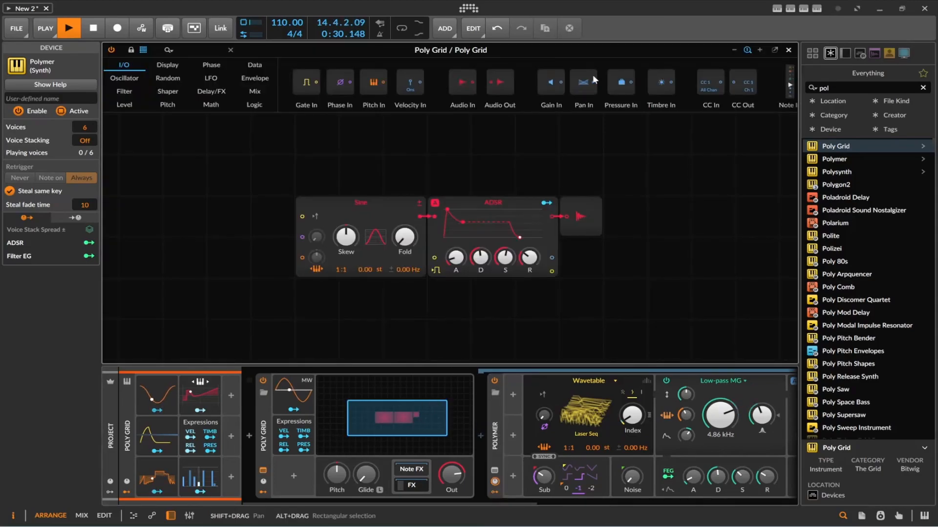
{"action": "scroll", "coordinate": [644, 88], "scroll_direction": "right", "scroll_amount": 5}
{"action": "left_click_drag", "start_coordinate": [683, 91], "coordinate": [600, 292]}
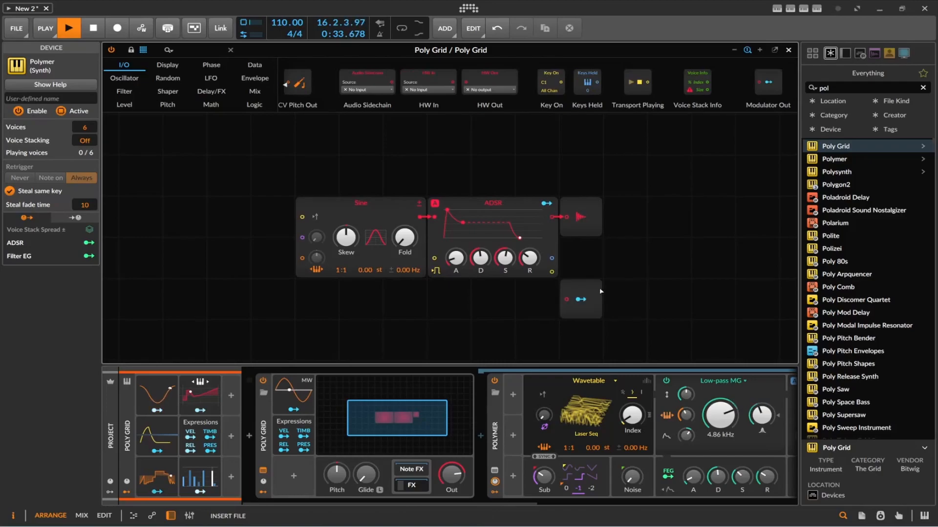
{"action": "left_click", "coordinate": [563, 311]}
Step: Delete the ADSR, Sine and audio output modules from the Poly Grid patch, keeping only Modulator Out
{"action": "left_click", "coordinate": [523, 200]}
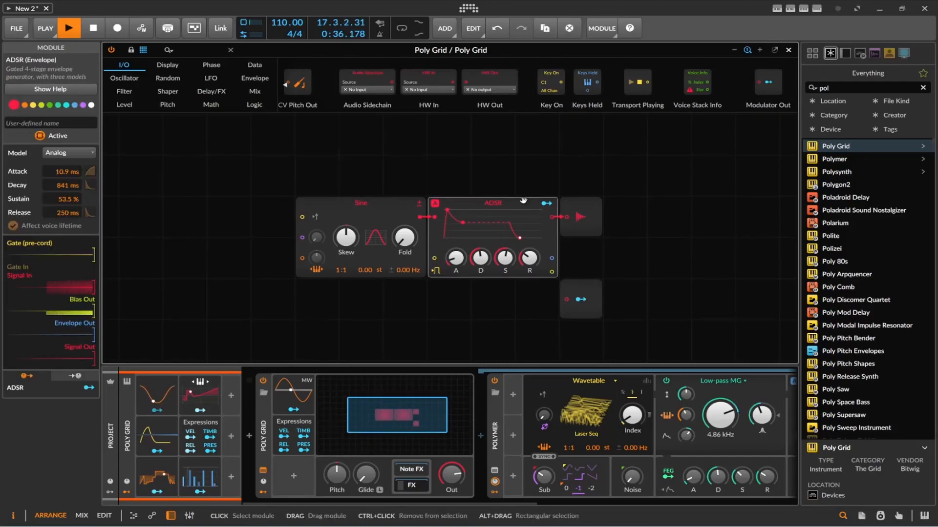
{"action": "key", "text": "Delete"}
{"action": "key", "text": "Delete"}
{"action": "key", "text": "Delete"}
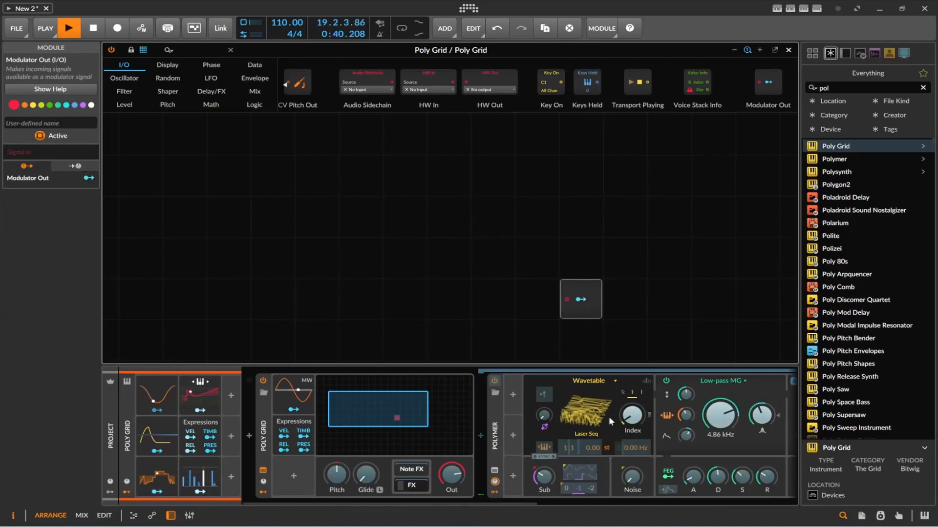
Step: Map Modulator Out to Polymer's cutoff modulation amount (Freq Mod) at -0.77 and leave mapping mode
{"action": "mouse_move", "coordinate": [686, 435]}
{"action": "left_mouse_down"}
{"action": "mouse_move", "coordinate": [686, 449]}
{"action": "mouse_move", "coordinate": [686, 434]}
{"action": "left_mouse_up"}
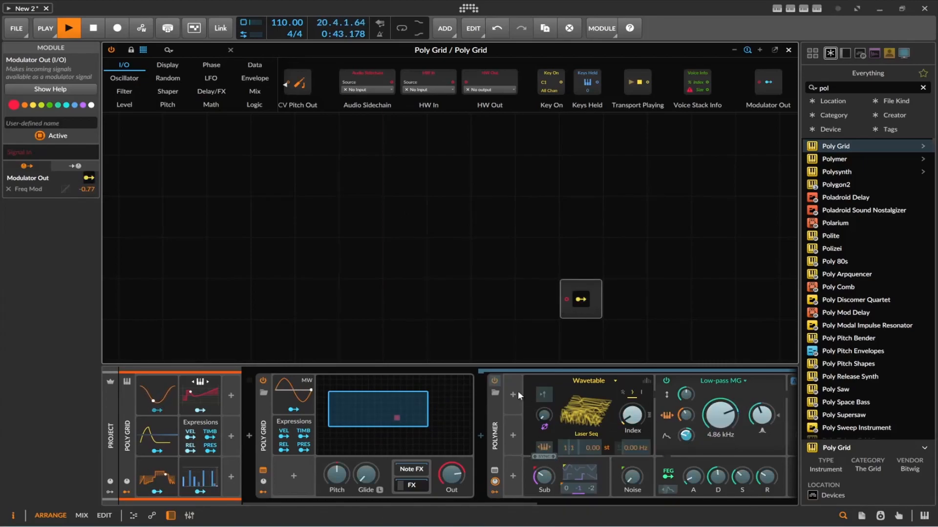
{"action": "left_click", "coordinate": [583, 303]}
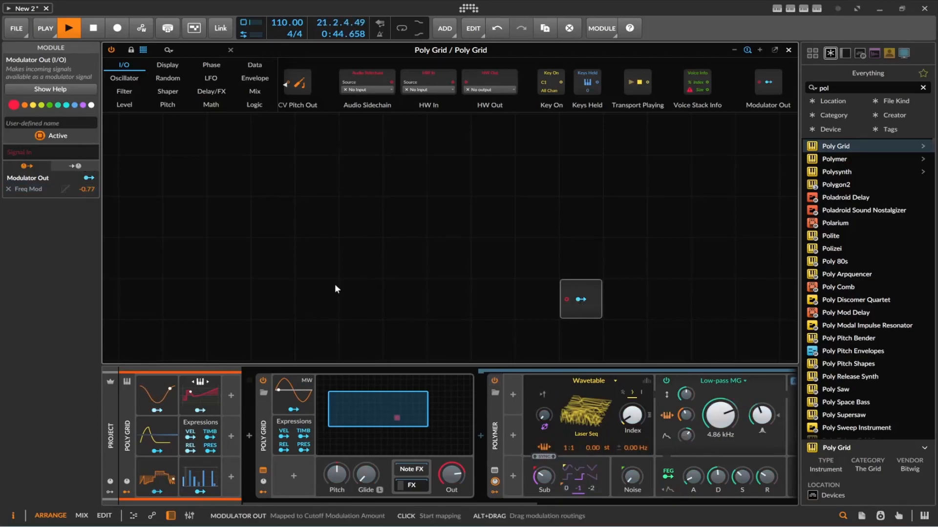
Step: Place a Bend phase module feeding Modulator Out, then add a Phase In module and connect it to Bend's input
{"action": "left_click", "coordinate": [164, 68]}
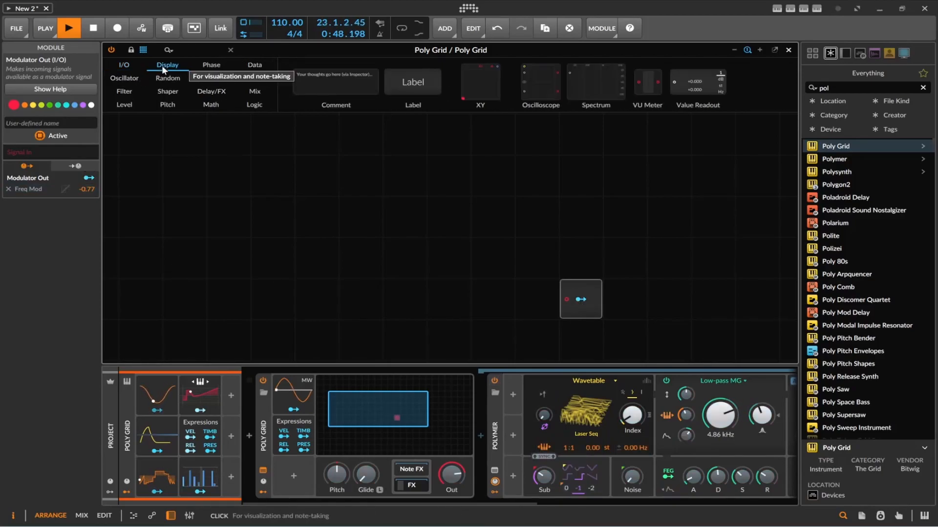
{"action": "left_click", "coordinate": [210, 67]}
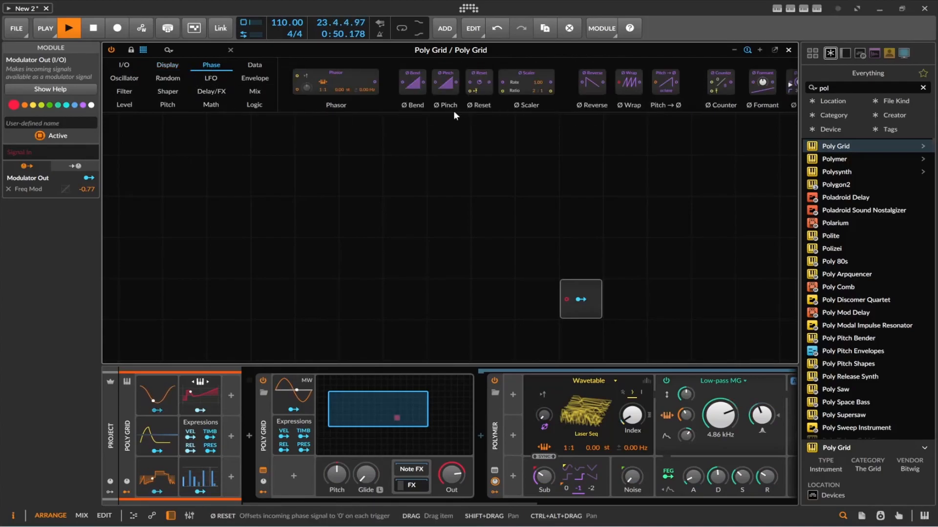
{"action": "left_click_drag", "start_coordinate": [413, 82], "coordinate": [566, 299]}
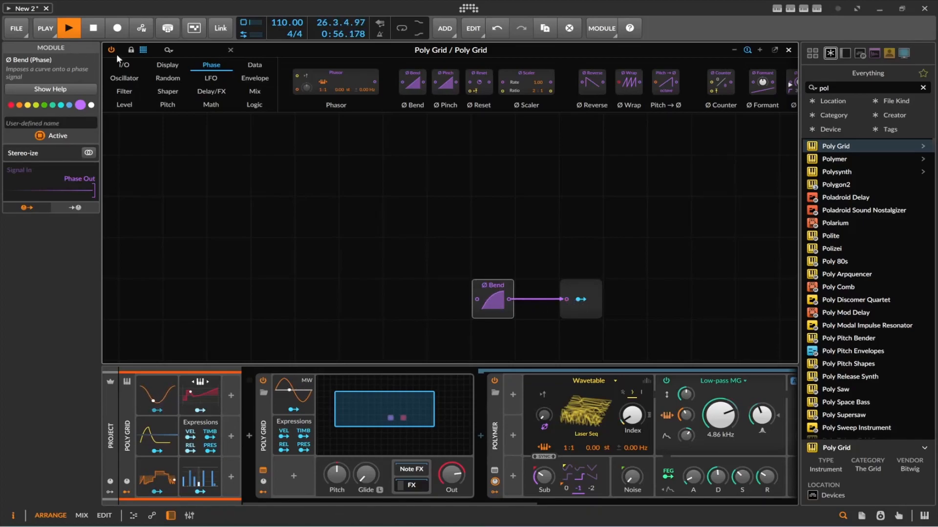
{"action": "left_click", "coordinate": [125, 66]}
{"action": "left_click_drag", "start_coordinate": [340, 86], "coordinate": [361, 258]}
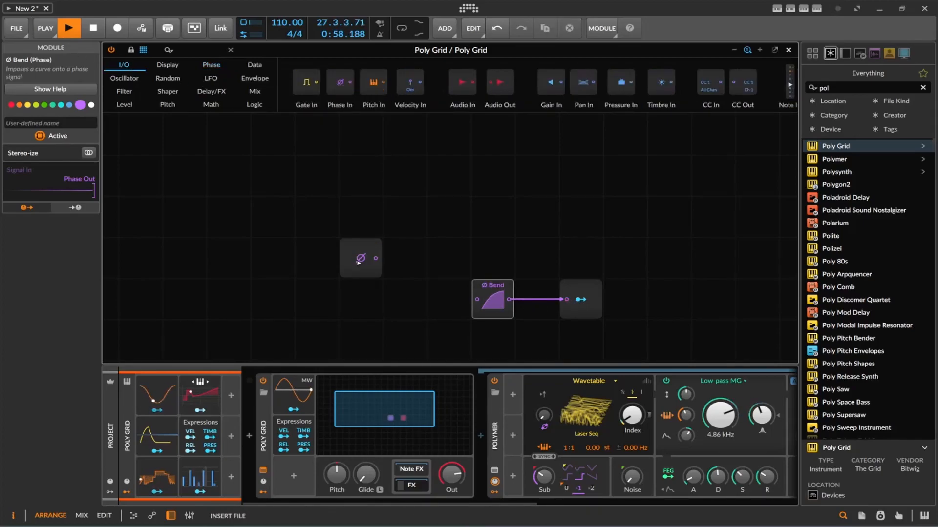
{"action": "left_click_drag", "start_coordinate": [468, 314], "coordinate": [477, 299]}
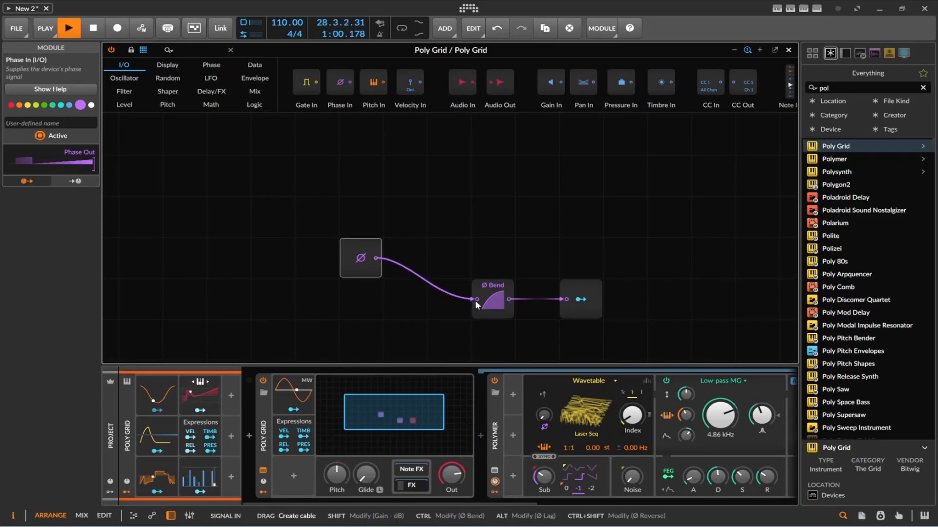
Step: Check Modulator Out's mapping on Polymer, then lower the Low-pass MG cutoff frequency to 1.89 kHz
{"action": "left_click", "coordinate": [577, 301]}
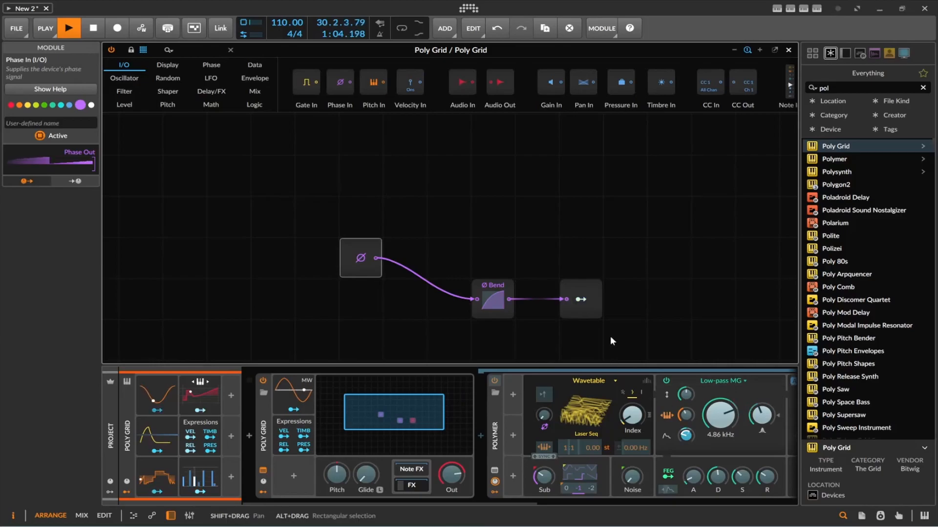
{"action": "left_click", "coordinate": [581, 301]}
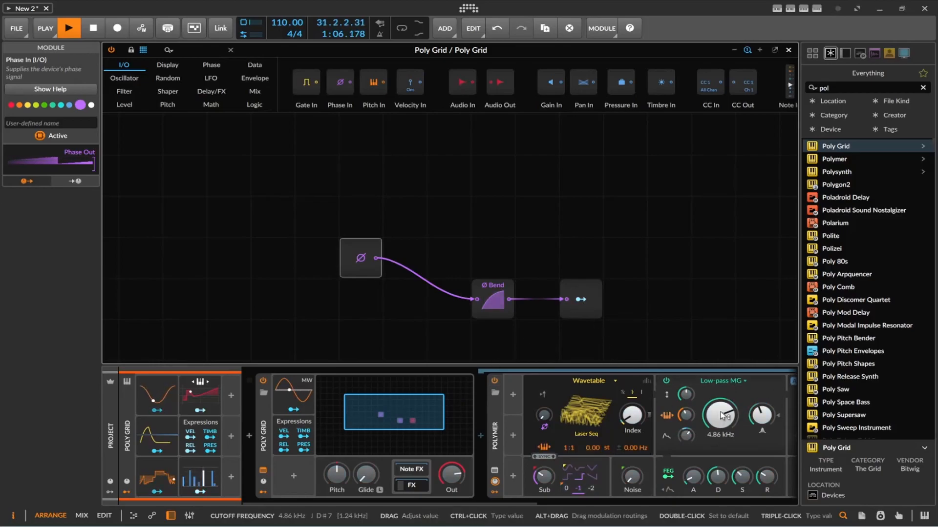
{"action": "left_click_drag", "start_coordinate": [718, 413], "coordinate": [719, 416]}
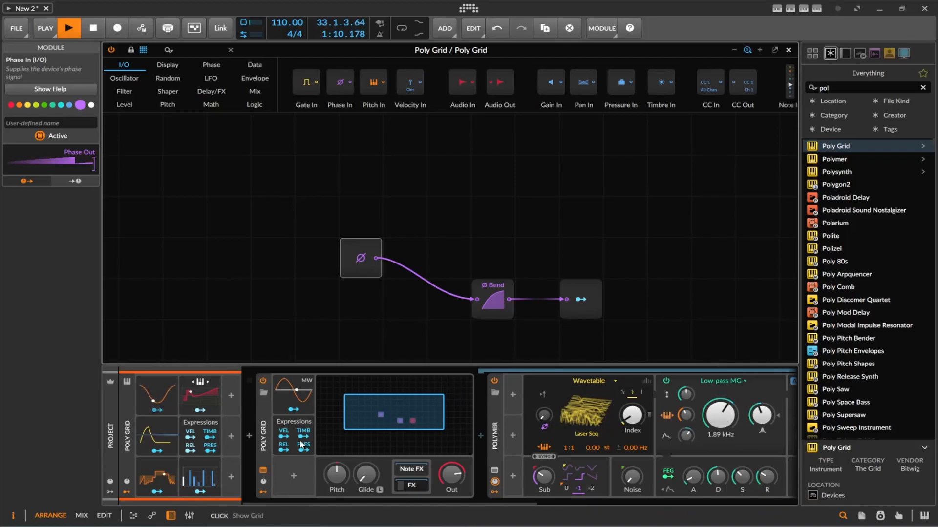
Step: Go through the Curves, ADSR, LFO, Keytrack+, Expressions and Steps modulators and remove their existing modulation mappings
{"action": "left_click", "coordinate": [164, 474]}
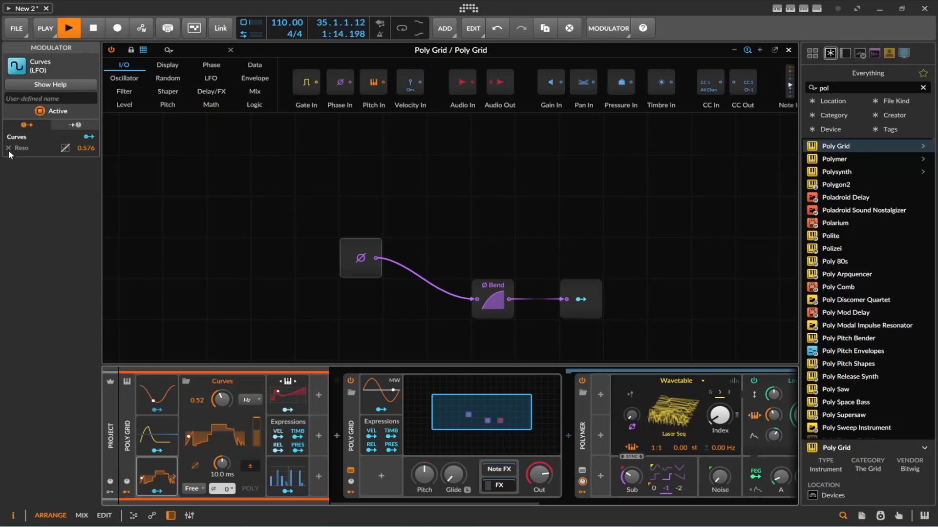
{"action": "left_click", "coordinate": [143, 426]}
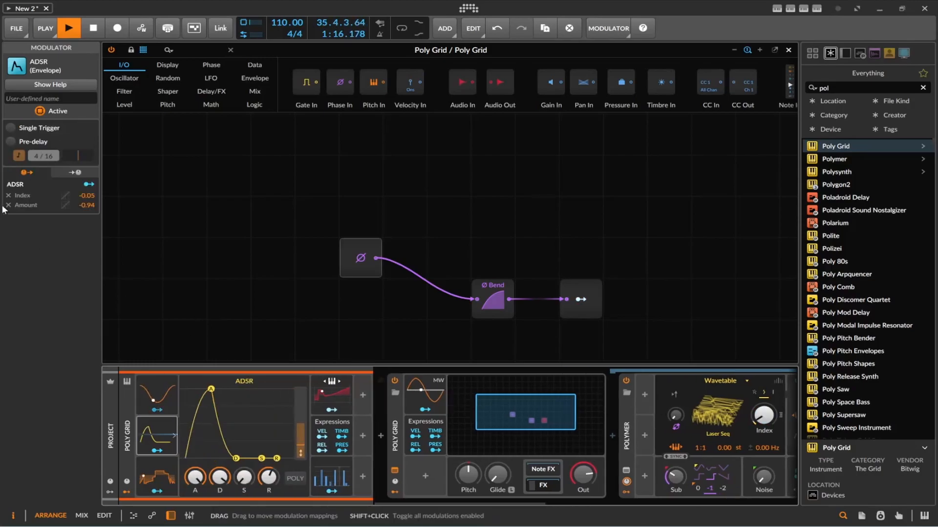
{"action": "left_click", "coordinate": [140, 408]}
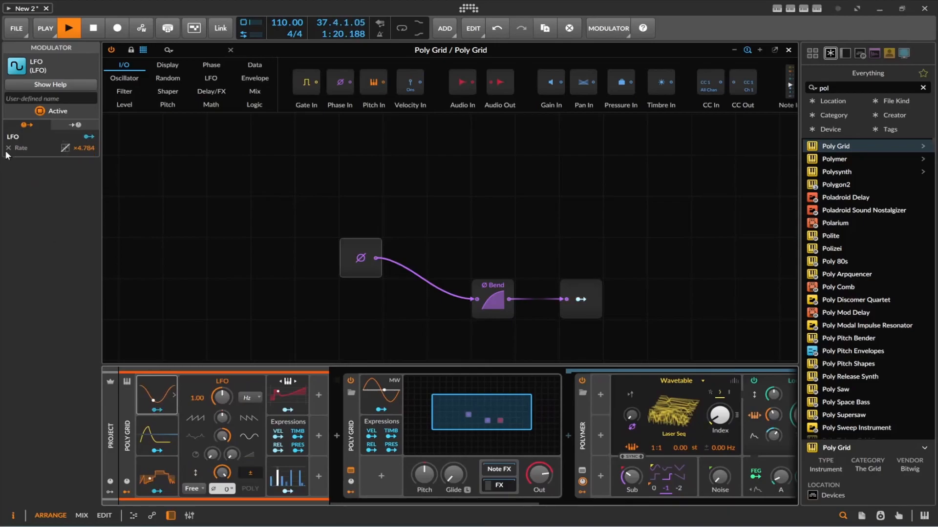
{"action": "left_click", "coordinate": [272, 394]}
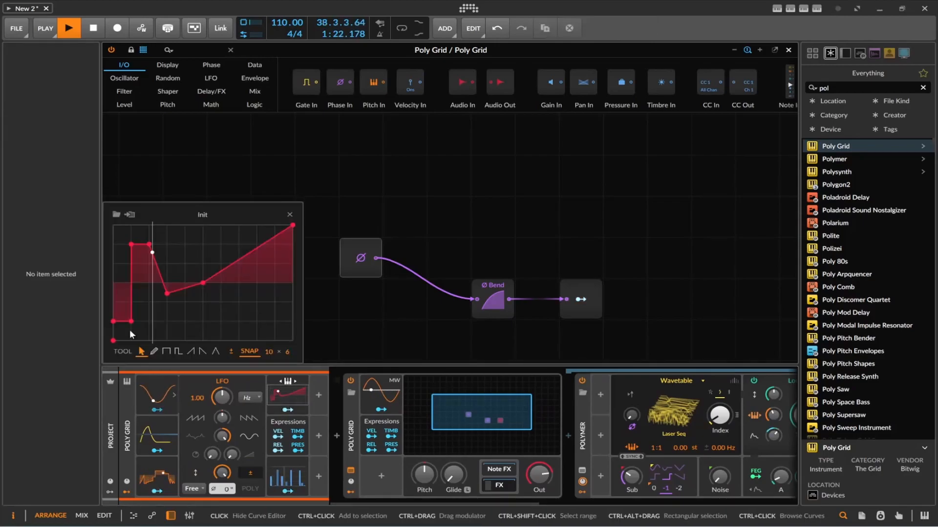
{"action": "left_click", "coordinate": [288, 392]}
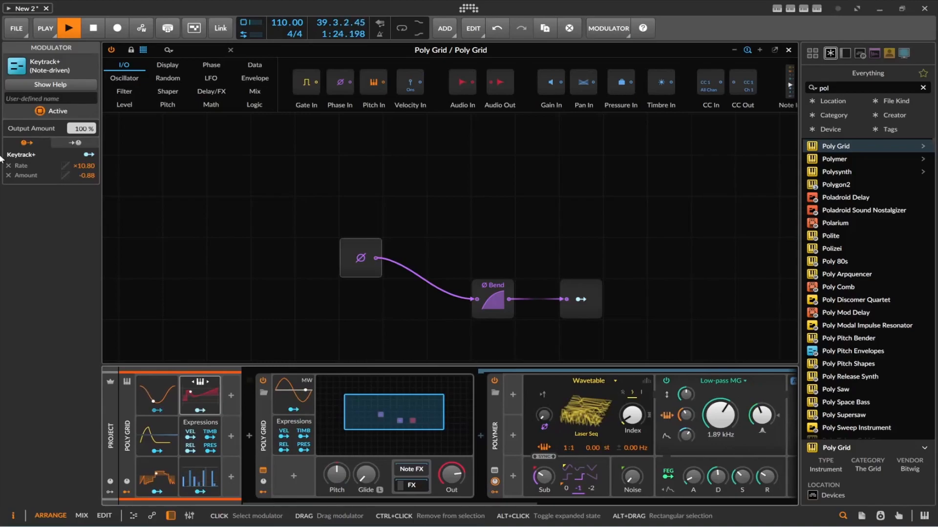
{"action": "left_click", "coordinate": [9, 166]}
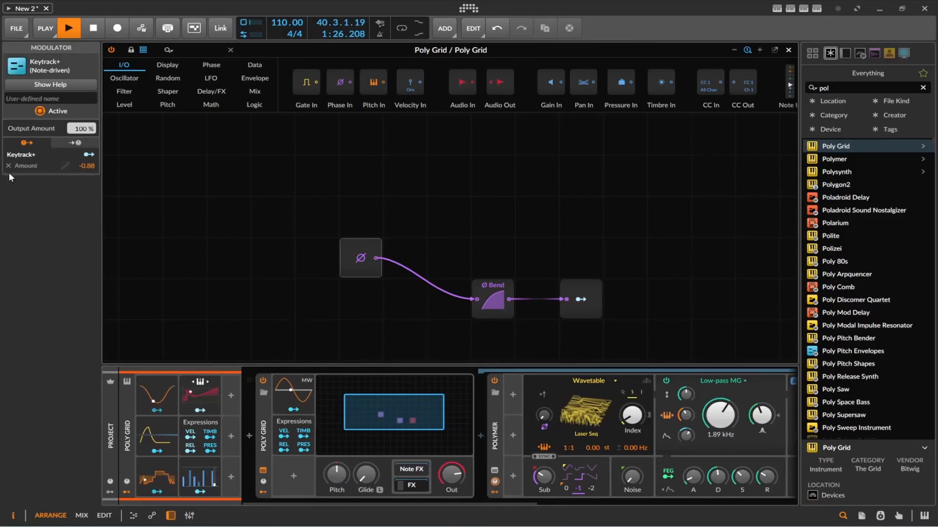
{"action": "left_click", "coordinate": [208, 447]}
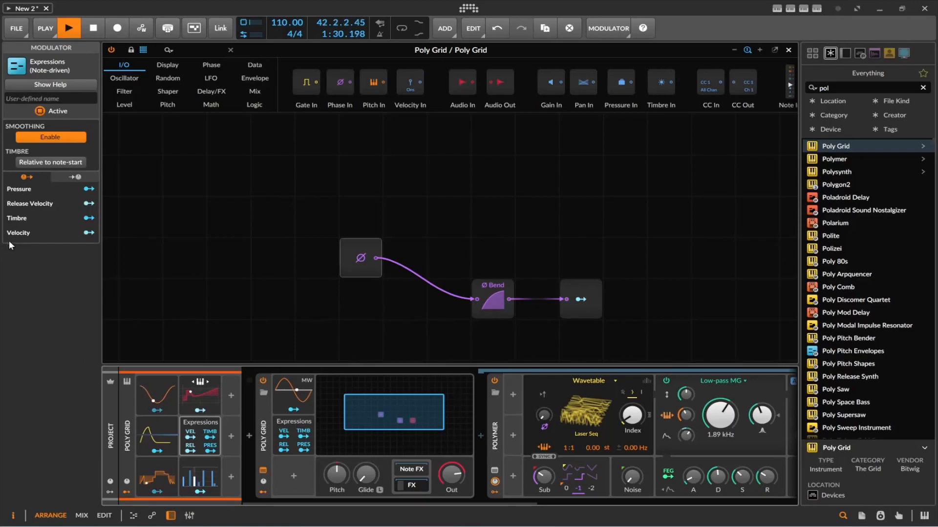
{"action": "left_click", "coordinate": [198, 474]}
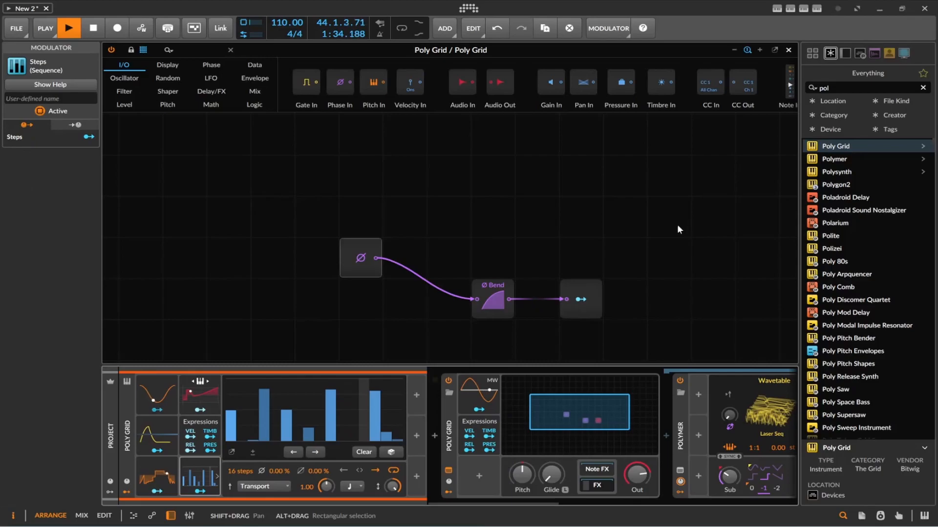
Step: Map Modulator Out to Polymer's wavetable Index, and reverse the Bend module's curve so it rises slowly at first
{"action": "left_click_drag", "start_coordinate": [493, 503], "coordinate": [580, 507]}
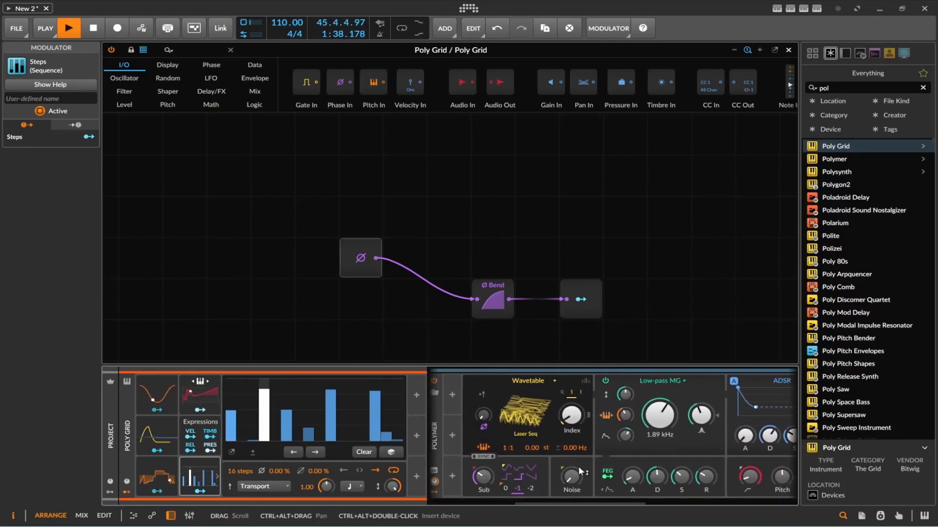
{"action": "left_click", "coordinate": [580, 299]}
{"action": "left_click_drag", "start_coordinate": [571, 415], "coordinate": [572, 411]}
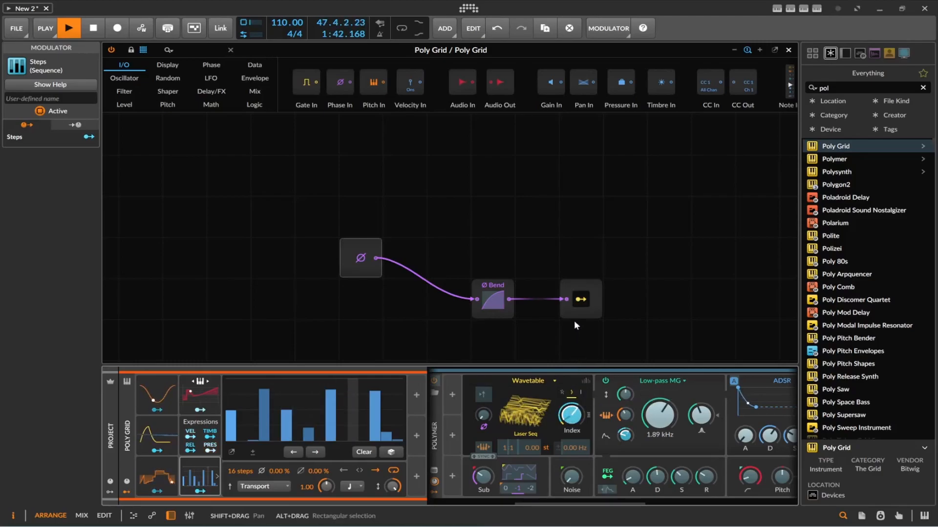
{"action": "left_click", "coordinate": [577, 302]}
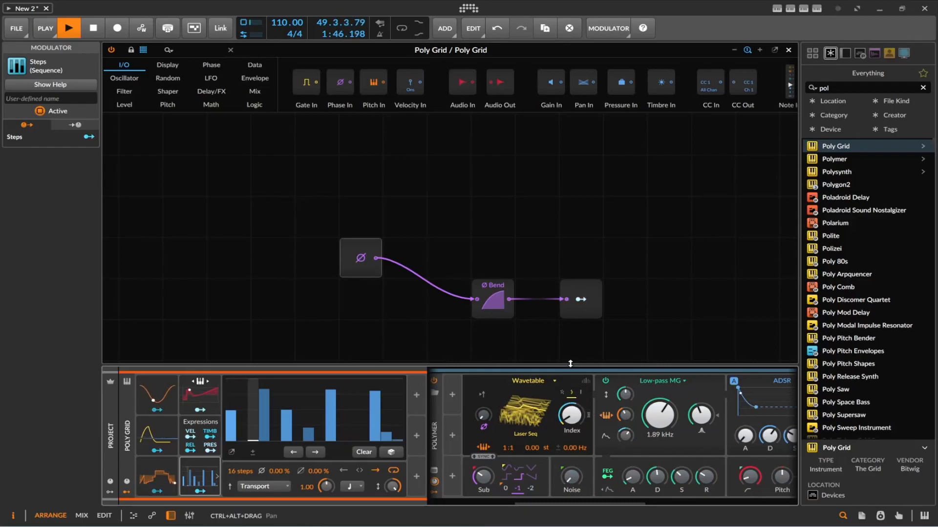
{"action": "left_click_drag", "start_coordinate": [502, 291], "coordinate": [502, 335]}
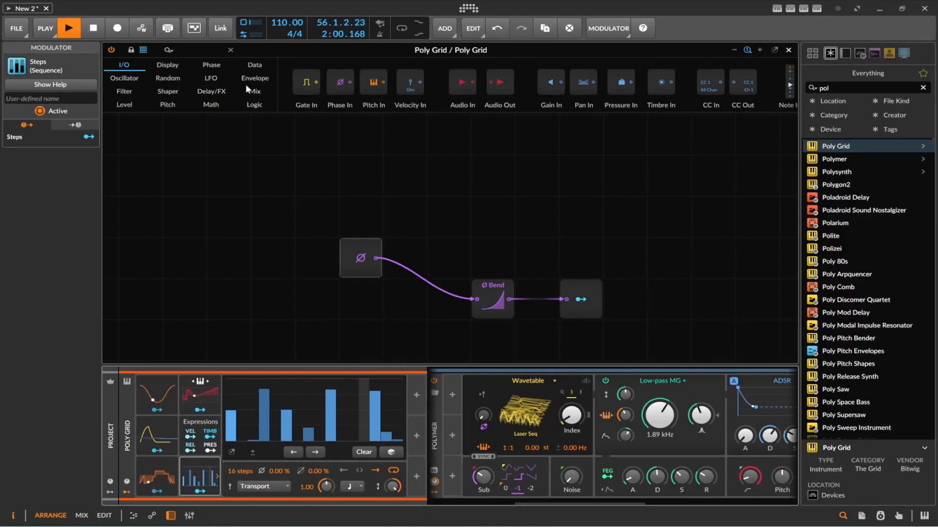
Step: Insert a Wrap module between Phase In and Bend, and a Formant module between Wrap and Bend
{"action": "left_click", "coordinate": [210, 64]}
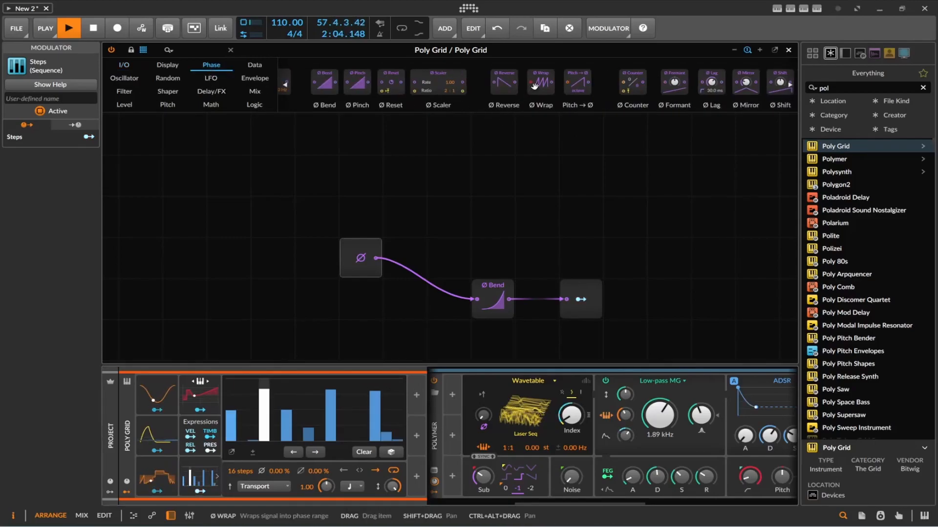
{"action": "left_click_drag", "start_coordinate": [534, 86], "coordinate": [448, 299]}
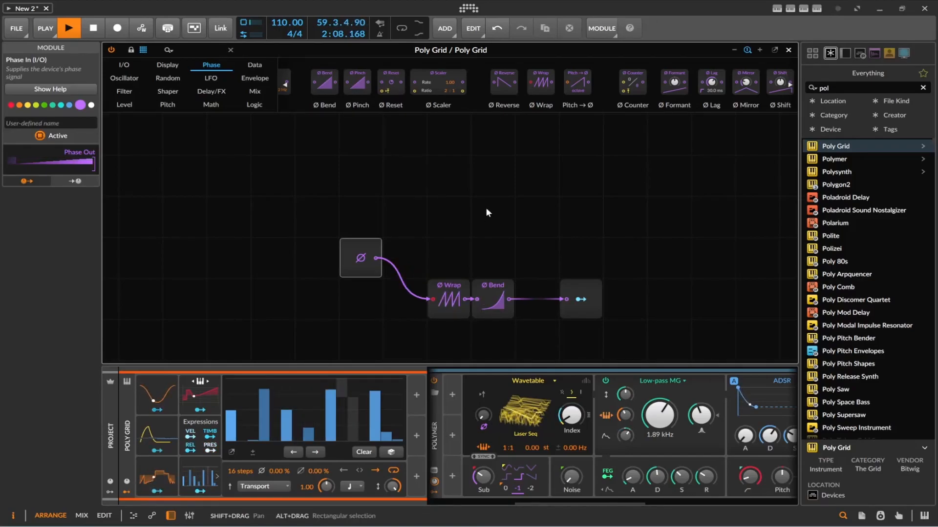
{"action": "left_click_drag", "start_coordinate": [572, 85], "coordinate": [487, 300]}
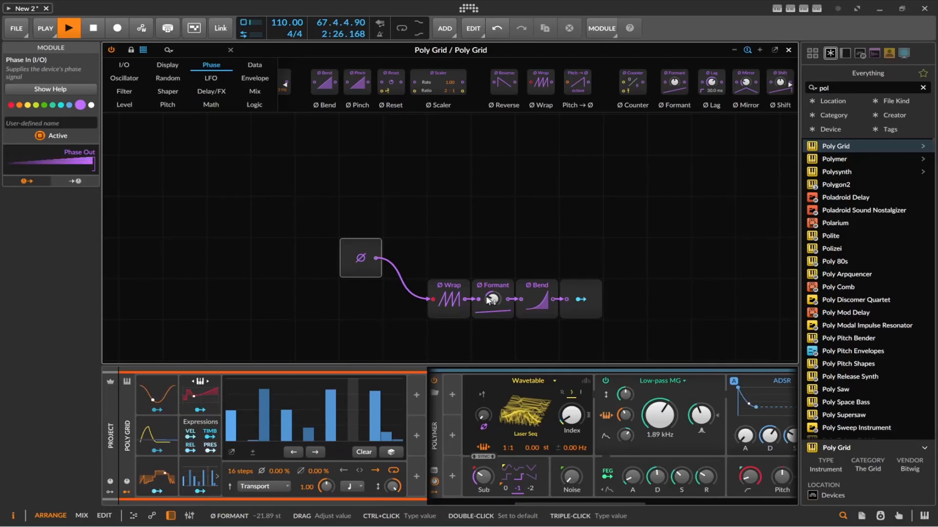
Step: Move Phase In farther from Wrap and insert a Pulse data module between them, fed by Phase In
{"action": "left_click_drag", "start_coordinate": [376, 259], "coordinate": [245, 259]}
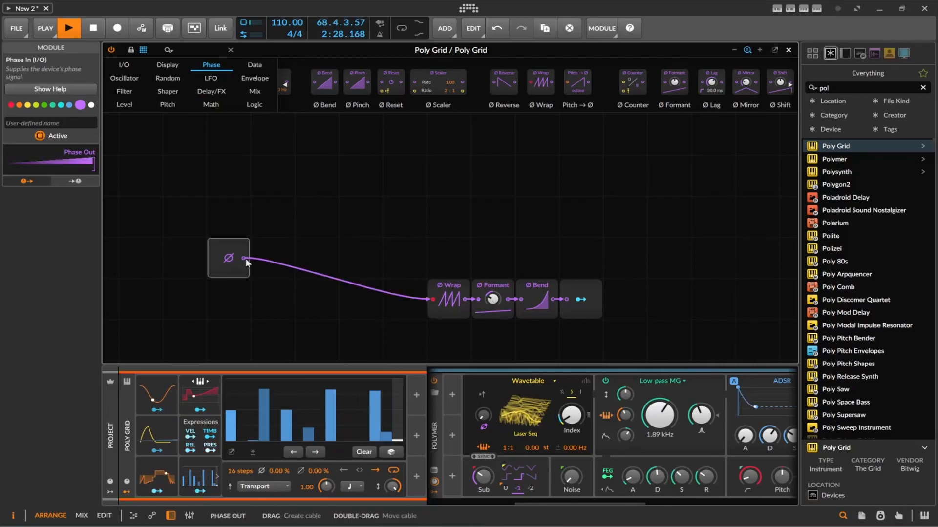
{"action": "scroll", "coordinate": [684, 85], "scroll_direction": "down", "scroll_amount": 4}
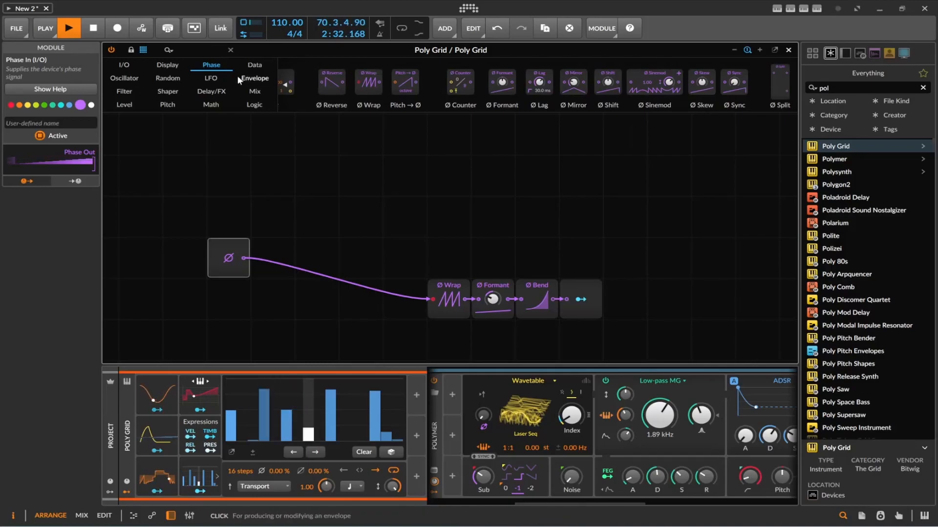
{"action": "left_click", "coordinate": [211, 78]}
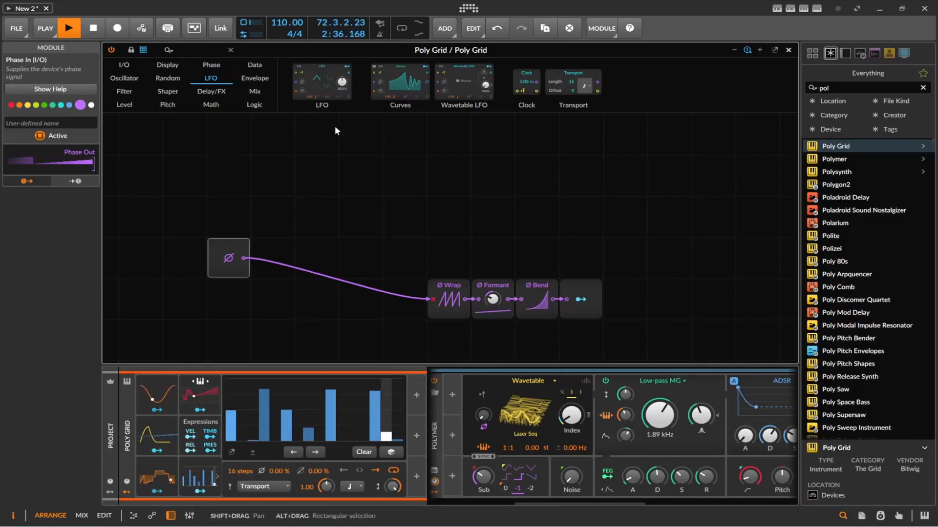
{"action": "left_click", "coordinate": [171, 102]}
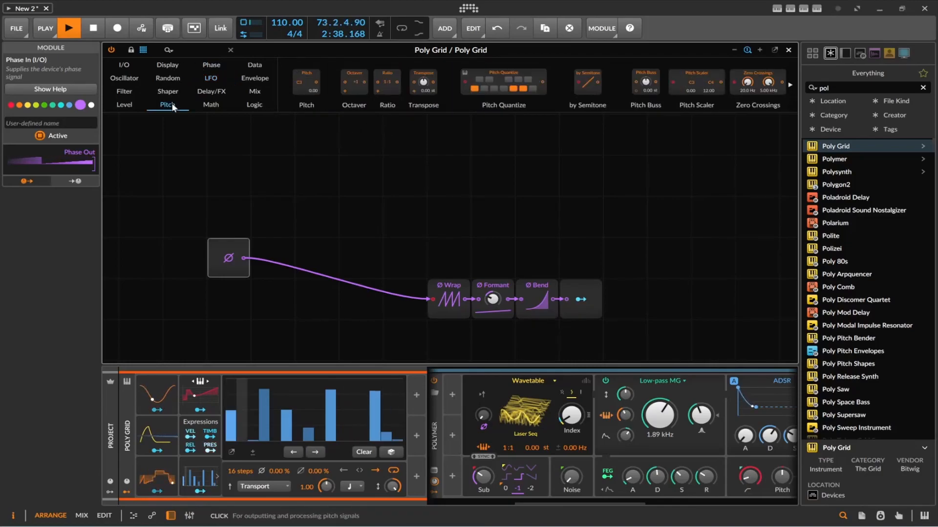
{"action": "left_click", "coordinate": [219, 65]}
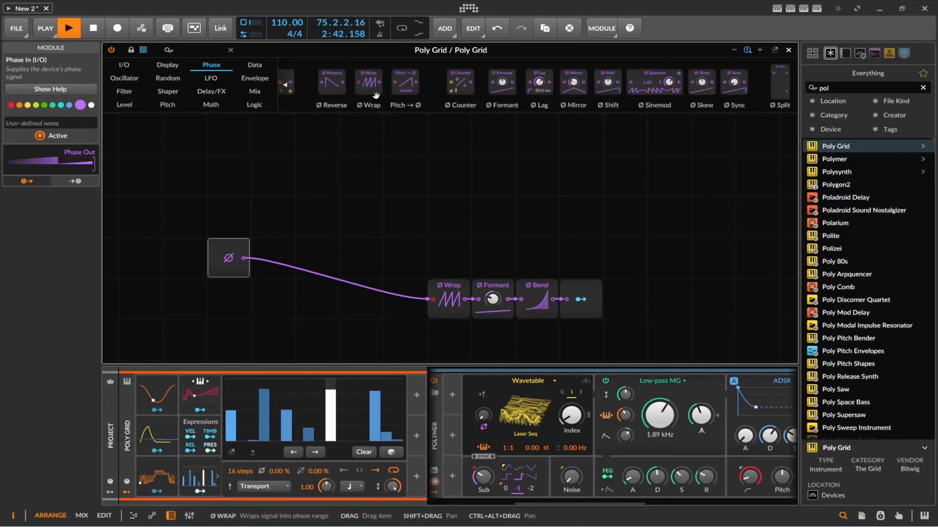
{"action": "left_click", "coordinate": [251, 64]}
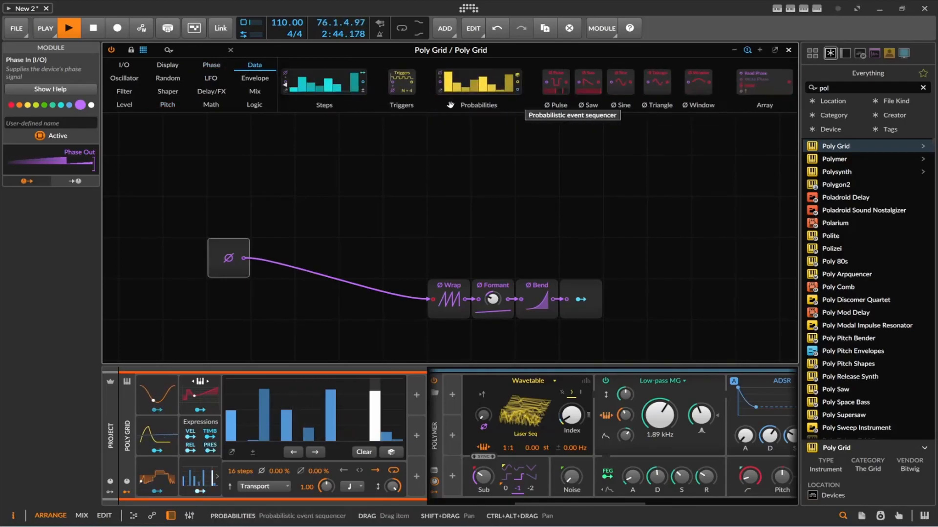
{"action": "left_click_drag", "start_coordinate": [556, 82], "coordinate": [434, 299]}
{"action": "left_click_drag", "start_coordinate": [244, 258], "coordinate": [346, 259]}
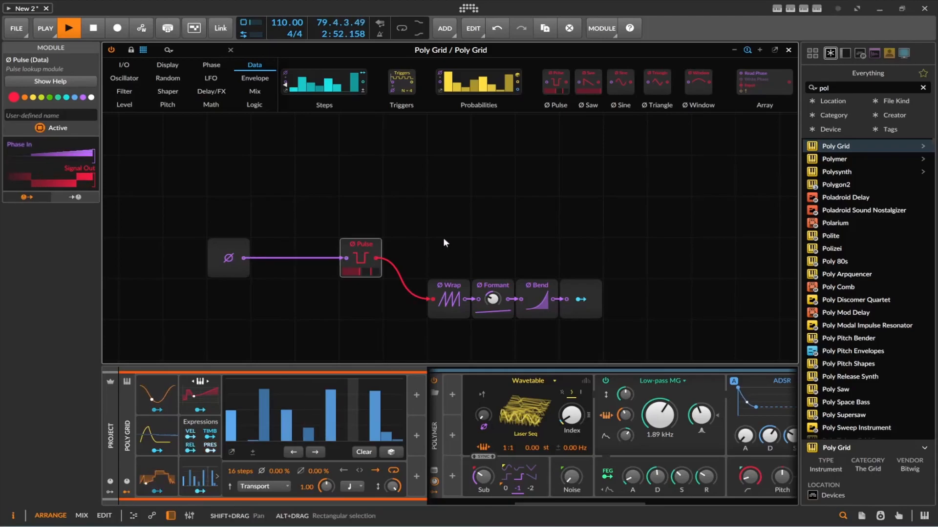
Step: Raise the Formant module's amount to the middle of its range and adjust the Pulse module's width
{"action": "left_click", "coordinate": [484, 313]}
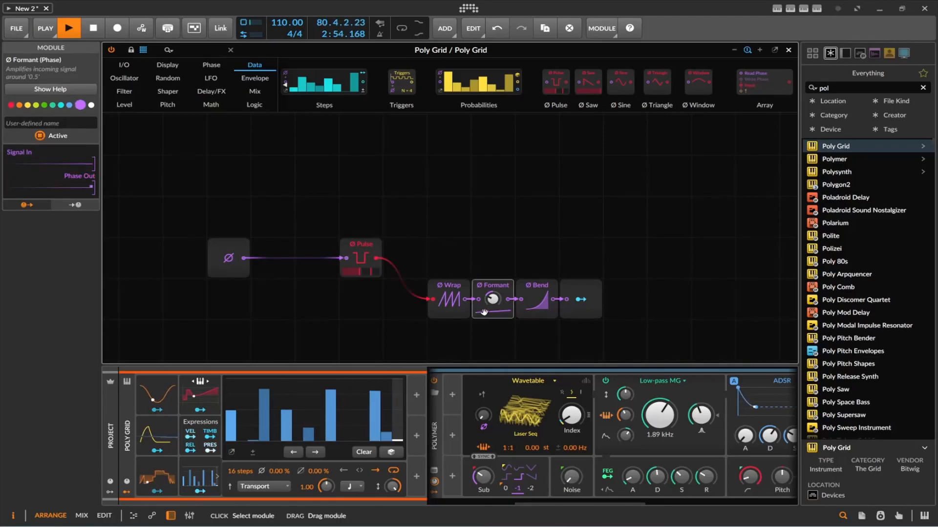
{"action": "left_click_drag", "start_coordinate": [492, 299], "coordinate": [492, 292]}
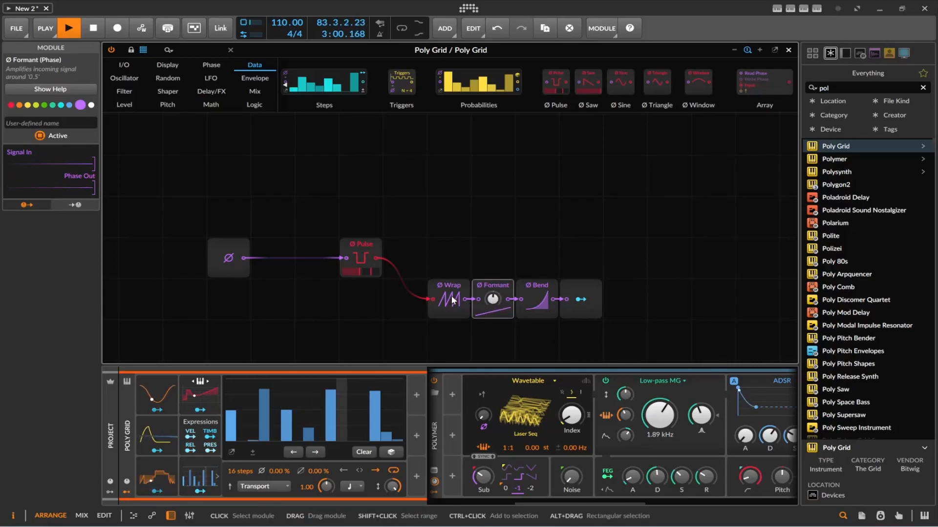
{"action": "mouse_move", "coordinate": [371, 268]}
{"action": "left_mouse_down"}
{"action": "mouse_move", "coordinate": [349, 275]}
{"action": "mouse_move", "coordinate": [356, 270]}
{"action": "left_mouse_up"}
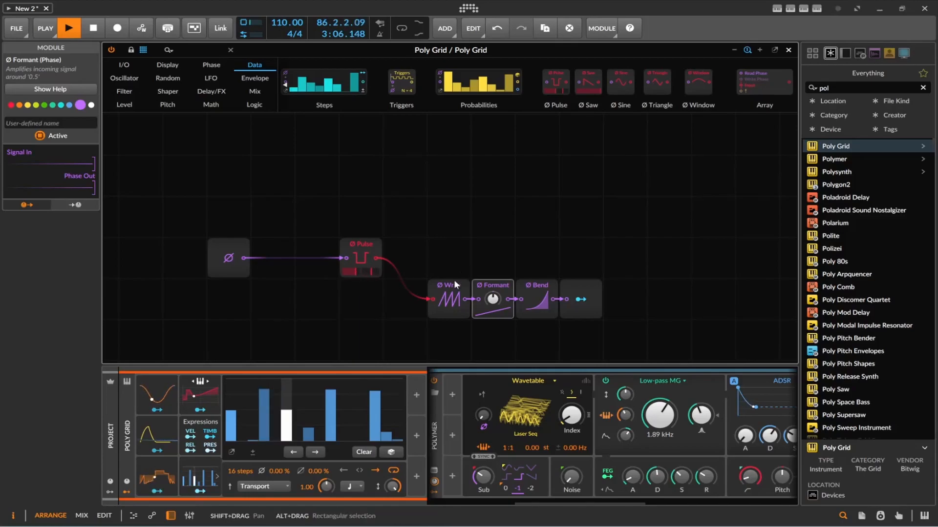
Step: Lower the Formant module's amount and adjust the Bend module's curve slightly
{"action": "left_click_drag", "start_coordinate": [491, 299], "coordinate": [491, 326]}
{"action": "left_click_drag", "start_coordinate": [537, 299], "coordinate": [537, 305]}
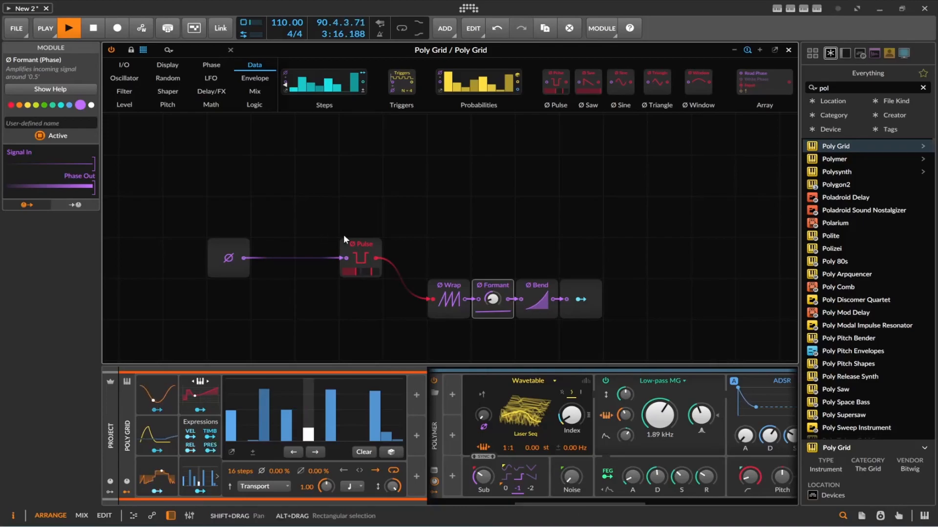
Step: Delete the Pulse module and insert an Add math module between Phase In and Wrap
{"action": "left_click", "coordinate": [363, 244]}
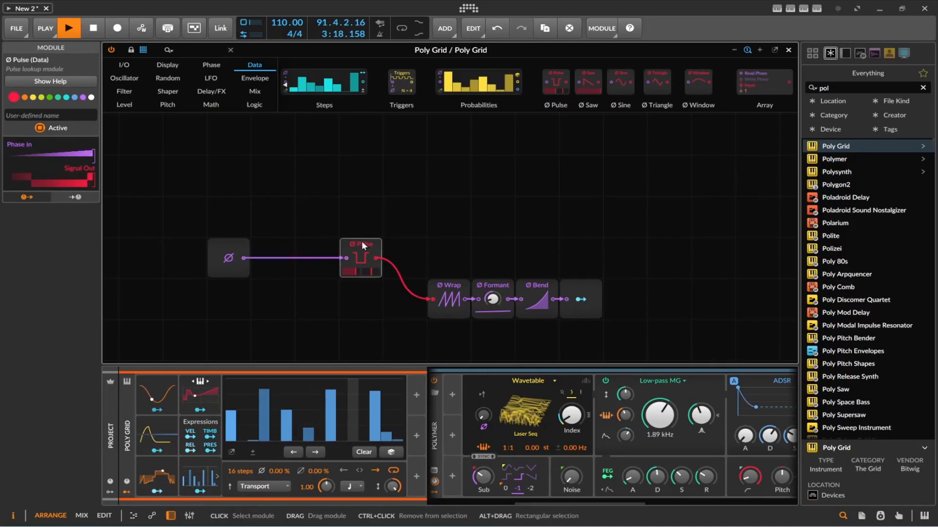
{"action": "key", "text": "Delete"}
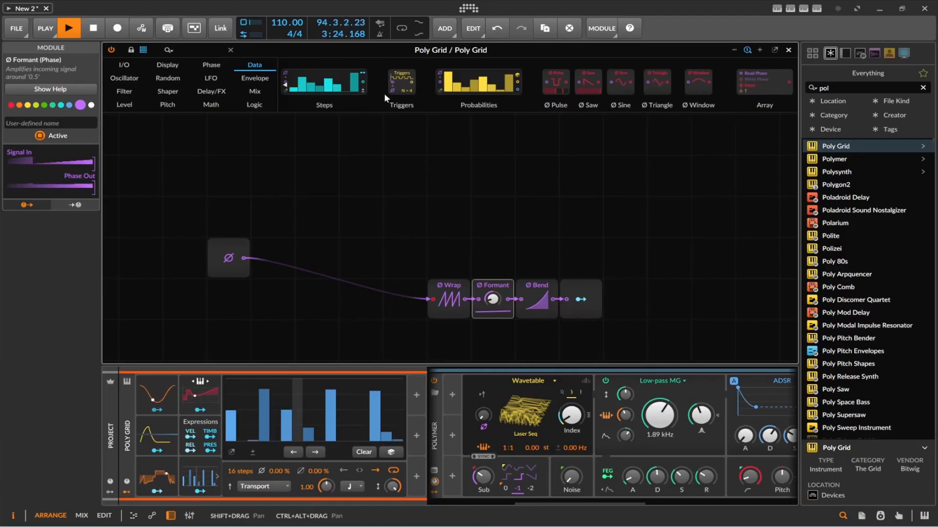
{"action": "scroll", "coordinate": [384, 92], "scroll_direction": "up", "scroll_amount": 2}
{"action": "scroll", "coordinate": [450, 88], "scroll_direction": "up", "scroll_amount": 2}
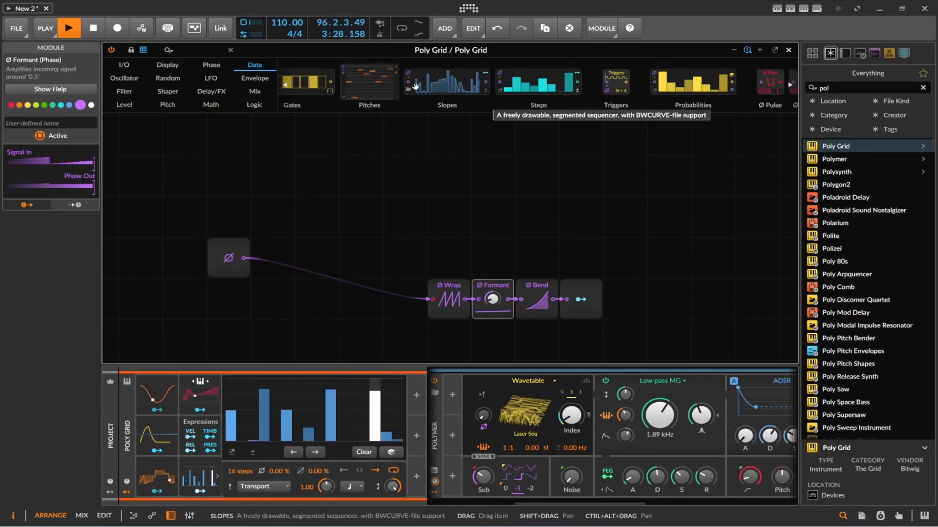
{"action": "left_click", "coordinate": [207, 103]}
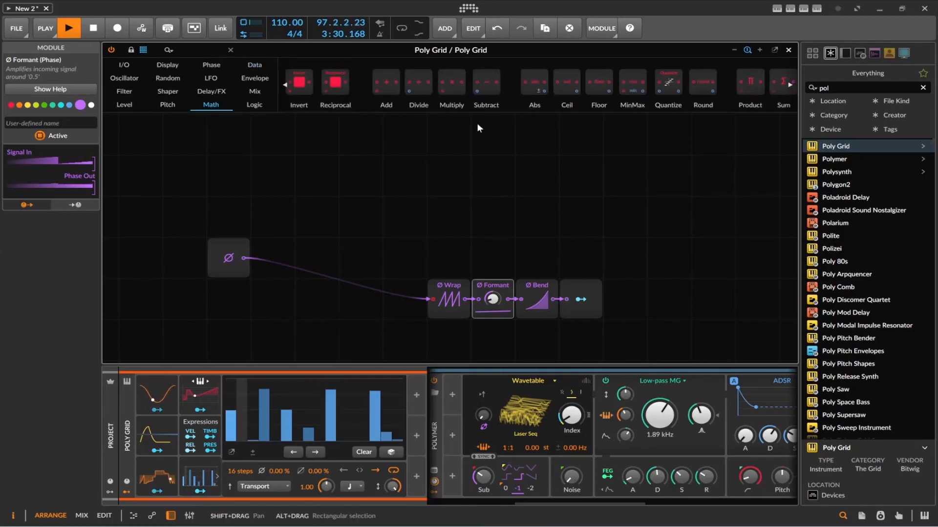
{"action": "left_click_drag", "start_coordinate": [390, 84], "coordinate": [405, 298]}
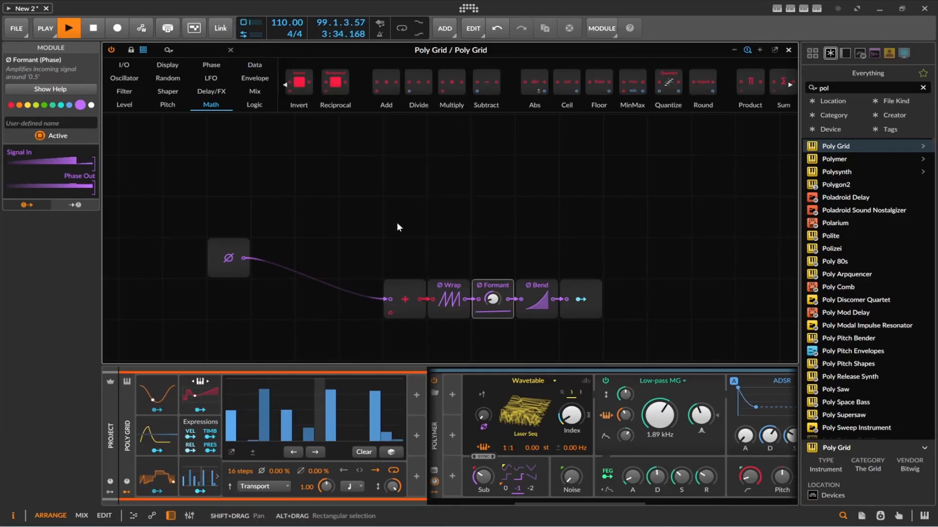
Step: Feed the Add module's second input from a Saw data module driven by Phase In, and make the Bend curve linear
{"action": "scroll", "coordinate": [397, 226], "scroll_direction": "down", "scroll_amount": 3}
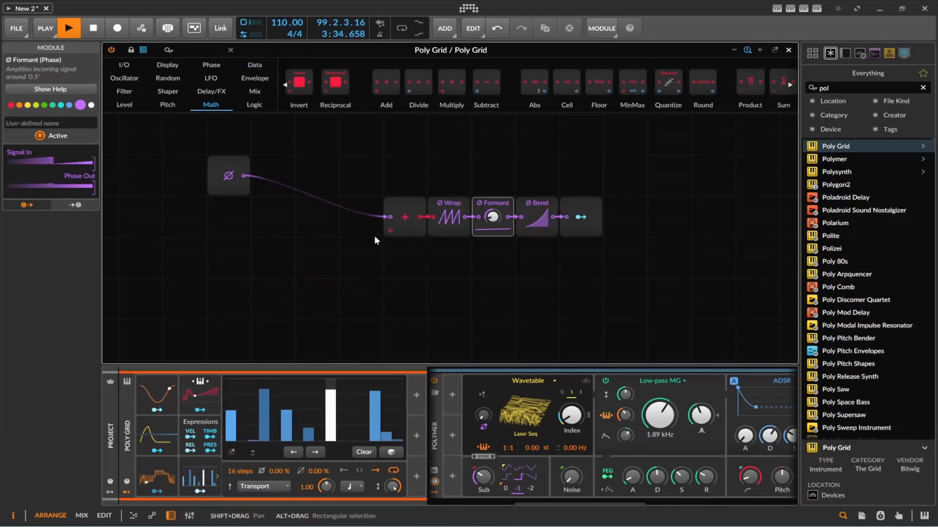
{"action": "left_click", "coordinate": [212, 66]}
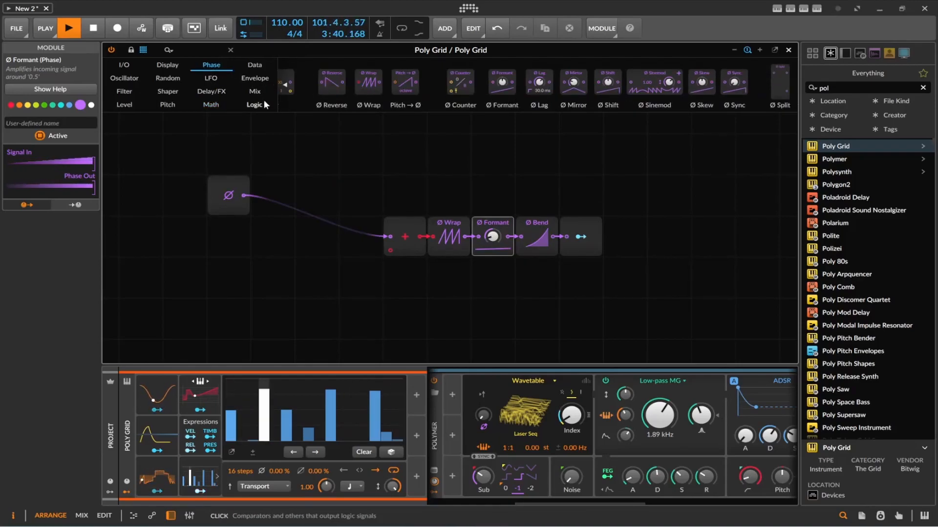
{"action": "left_click", "coordinate": [255, 65]}
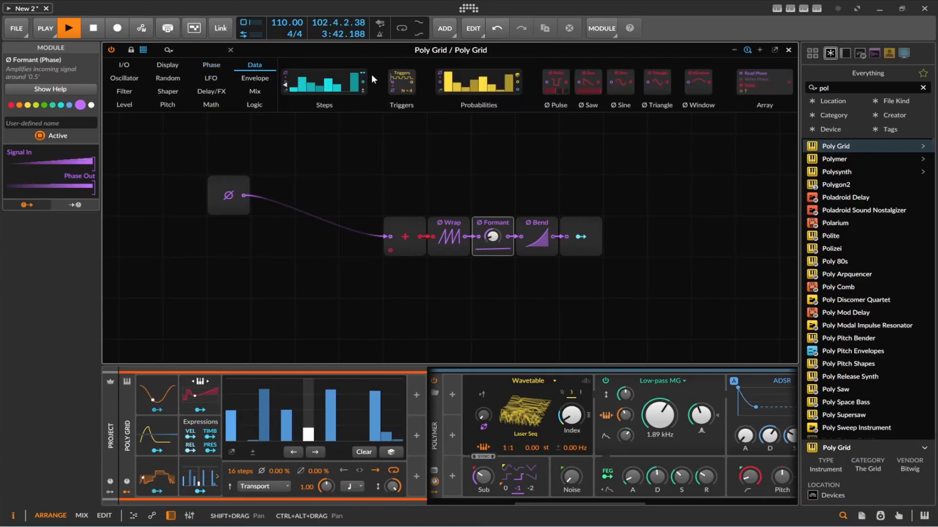
{"action": "left_click_drag", "start_coordinate": [588, 83], "coordinate": [391, 251]}
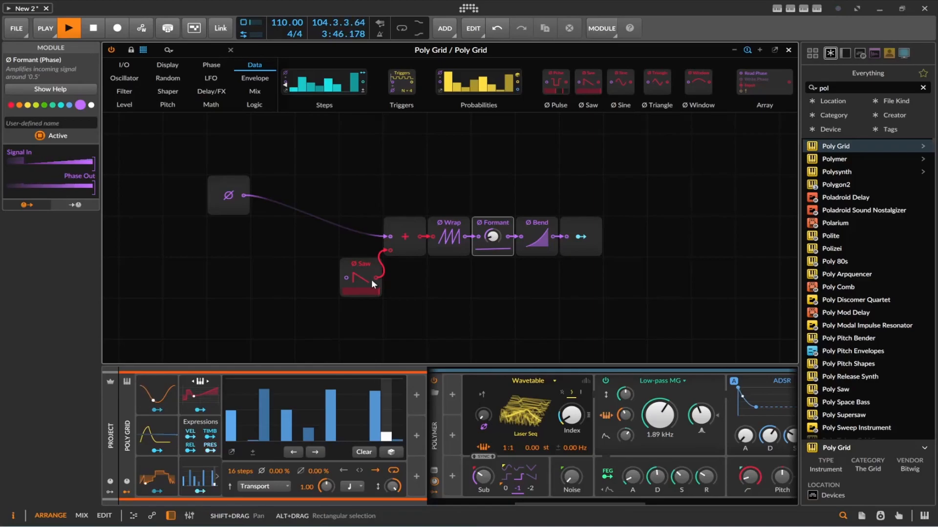
{"action": "left_click_drag", "start_coordinate": [243, 196], "coordinate": [345, 277]}
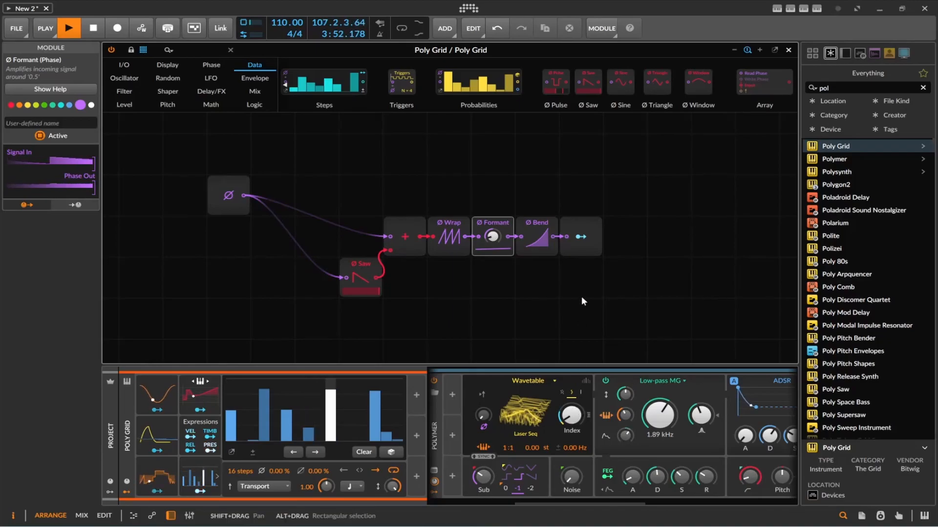
{"action": "left_click_drag", "start_coordinate": [535, 238], "coordinate": [494, 239]}
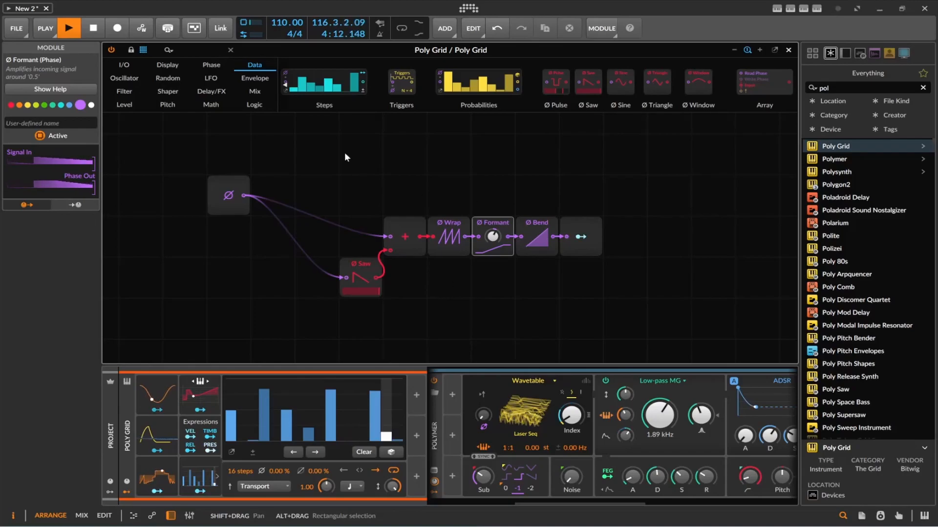
Step: Place a Button logic module above the phase chain
{"action": "left_click", "coordinate": [254, 108]}
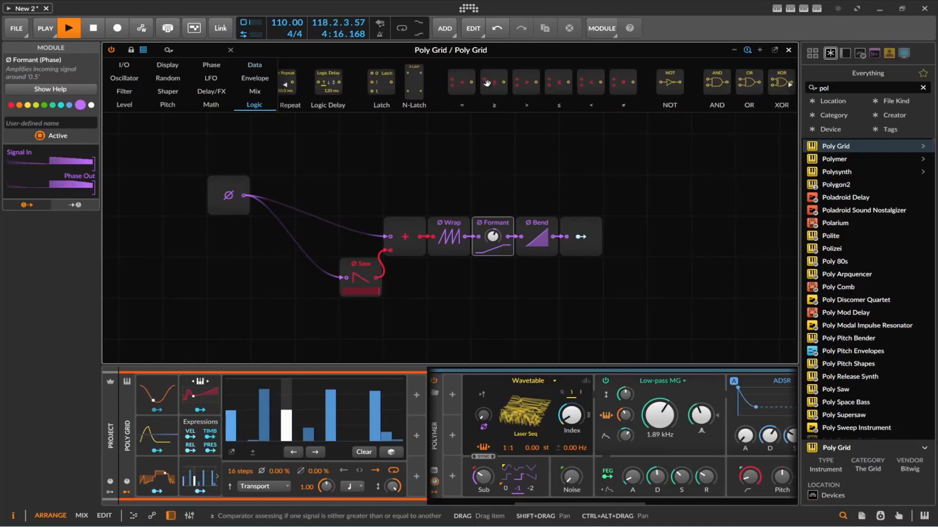
{"action": "scroll", "coordinate": [559, 84], "scroll_direction": "down", "scroll_amount": 2}
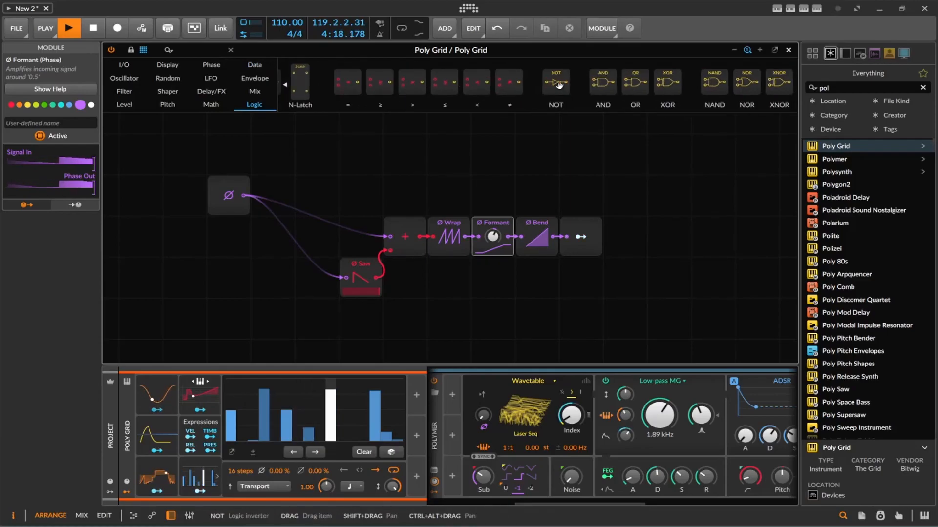
{"action": "scroll", "coordinate": [559, 86], "scroll_direction": "up", "scroll_amount": 3}
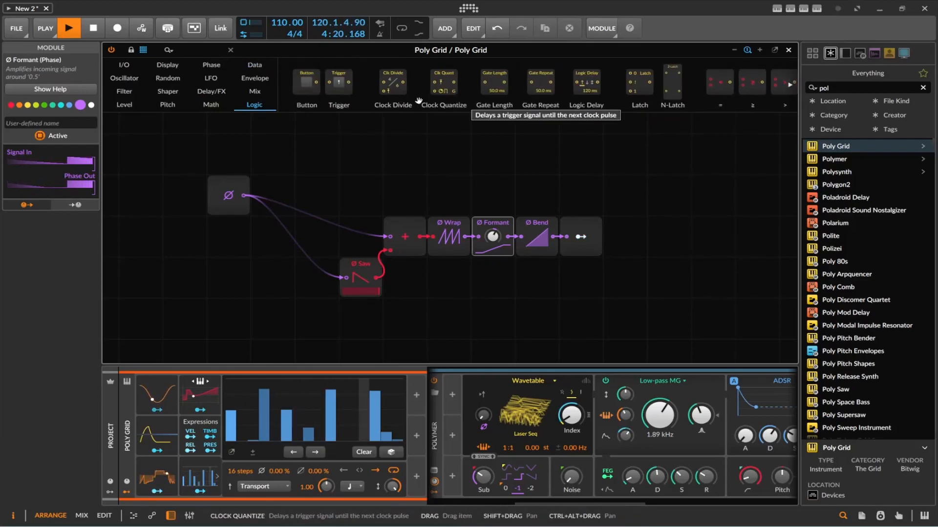
{"action": "left_click_drag", "start_coordinate": [309, 88], "coordinate": [363, 161]}
{"action": "scroll", "coordinate": [569, 107], "scroll_direction": "down", "scroll_amount": 3}
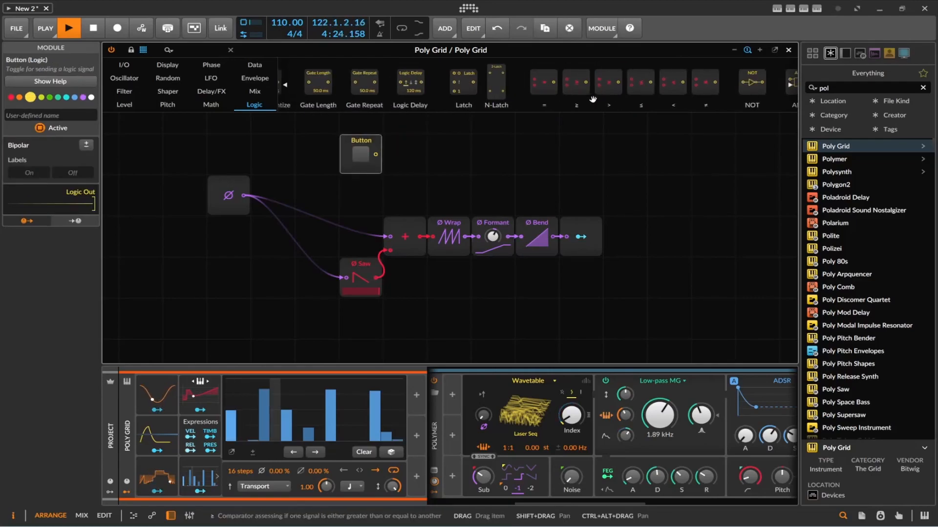
{"action": "scroll", "coordinate": [542, 90], "scroll_direction": "down", "scroll_amount": 3}
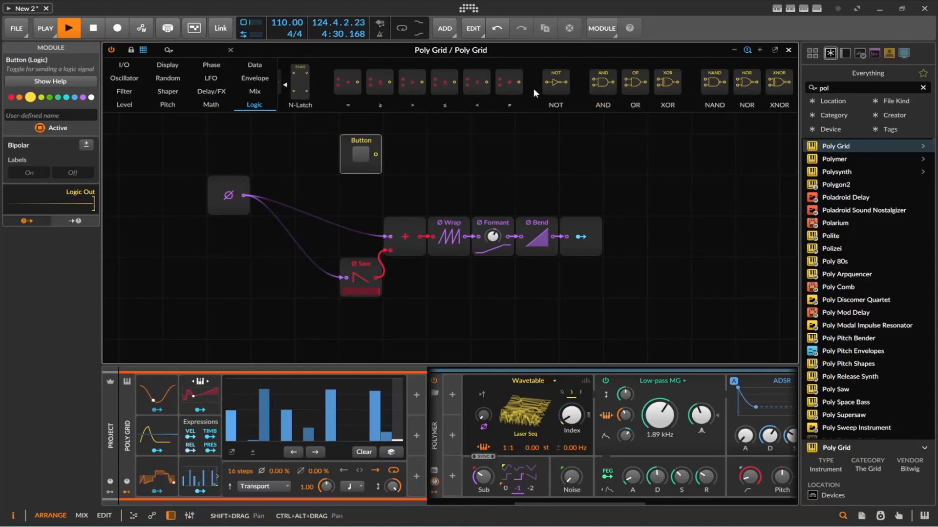
{"action": "scroll", "coordinate": [533, 88], "scroll_direction": "up", "scroll_amount": 5}
{"action": "scroll", "coordinate": [463, 84], "scroll_direction": "up", "scroll_amount": 1}
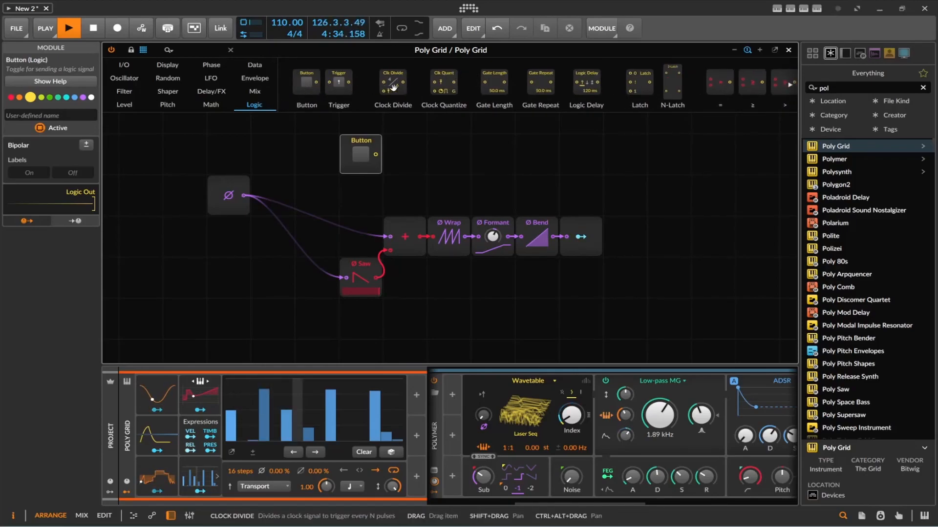
{"action": "scroll", "coordinate": [489, 88], "scroll_direction": "down", "scroll_amount": 5}
{"action": "left_click_drag", "start_coordinate": [515, 91], "coordinate": [441, 171]}
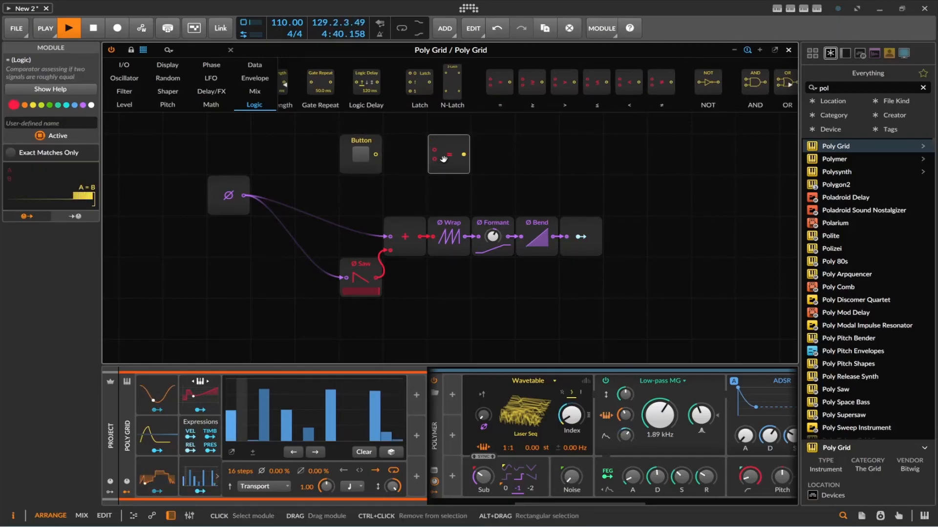
{"action": "key", "text": "ctrl+z"}
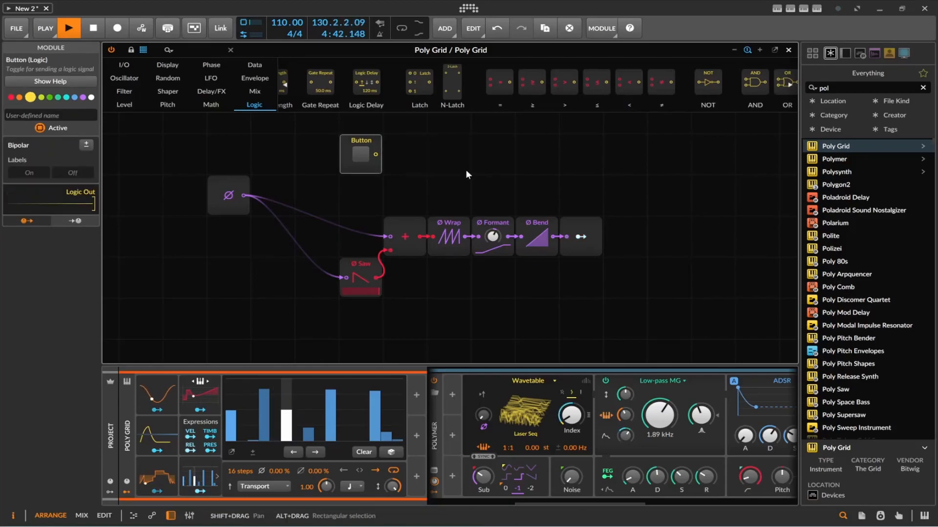
Step: Add a Select In mix module below the Button and connect the Button's output to its select input
{"action": "scroll", "coordinate": [572, 84], "scroll_direction": "down", "scroll_amount": 3}
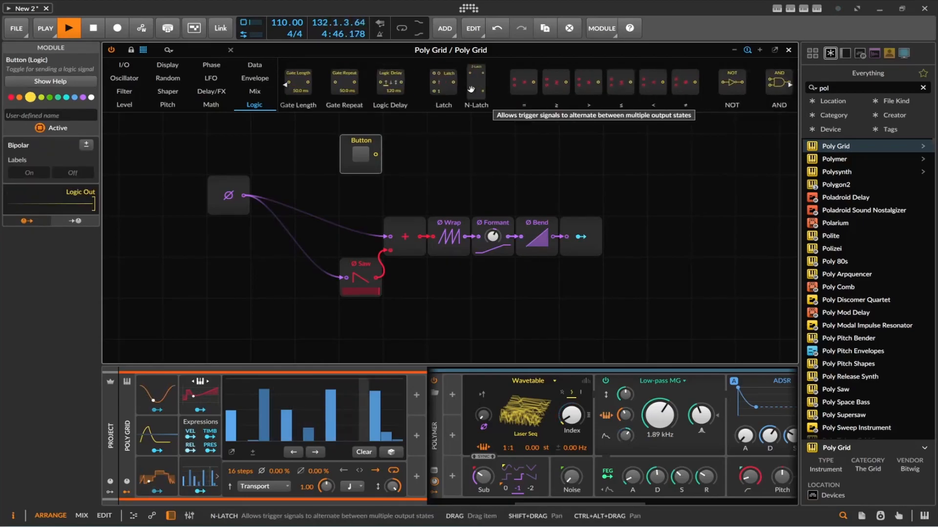
{"action": "left_click", "coordinate": [260, 91]}
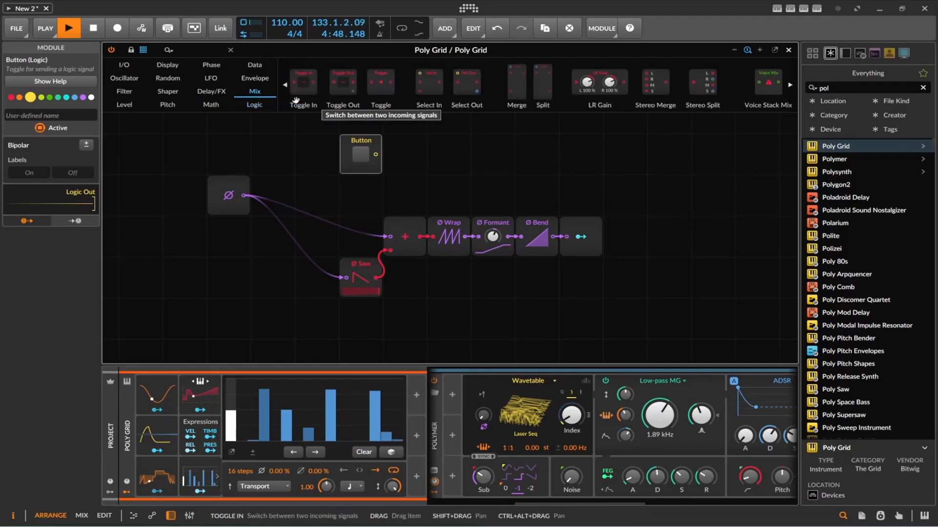
{"action": "left_click_drag", "start_coordinate": [429, 84], "coordinate": [404, 196]}
{"action": "left_click_drag", "start_coordinate": [380, 154], "coordinate": [390, 182]}
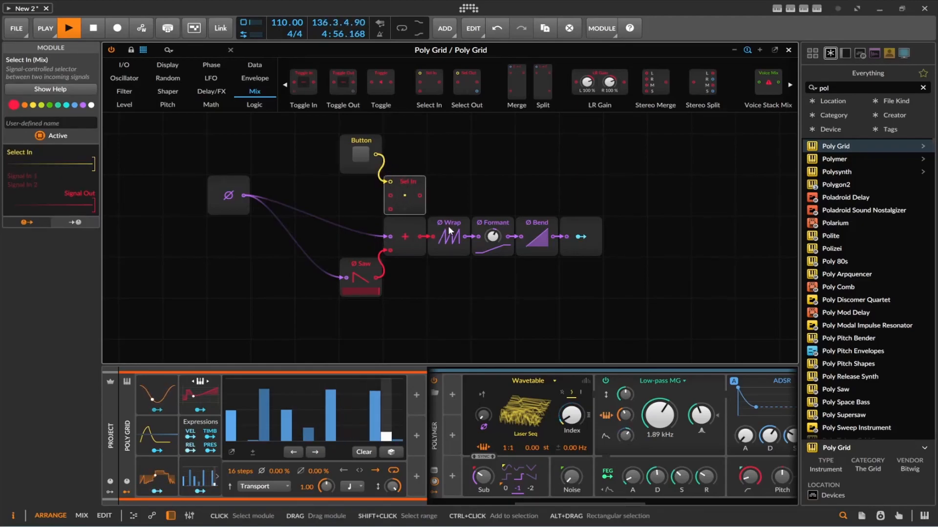
Step: Move Select In and Modulator Out past Bend, and route Bend through Select In's first signal input to Modulator Out
{"action": "mouse_move", "coordinate": [389, 206]}
{"action": "left_mouse_down"}
{"action": "mouse_move", "coordinate": [562, 209]}
{"action": "mouse_move", "coordinate": [628, 236]}
{"action": "left_mouse_up"}
{"action": "left_click", "coordinate": [586, 236]}
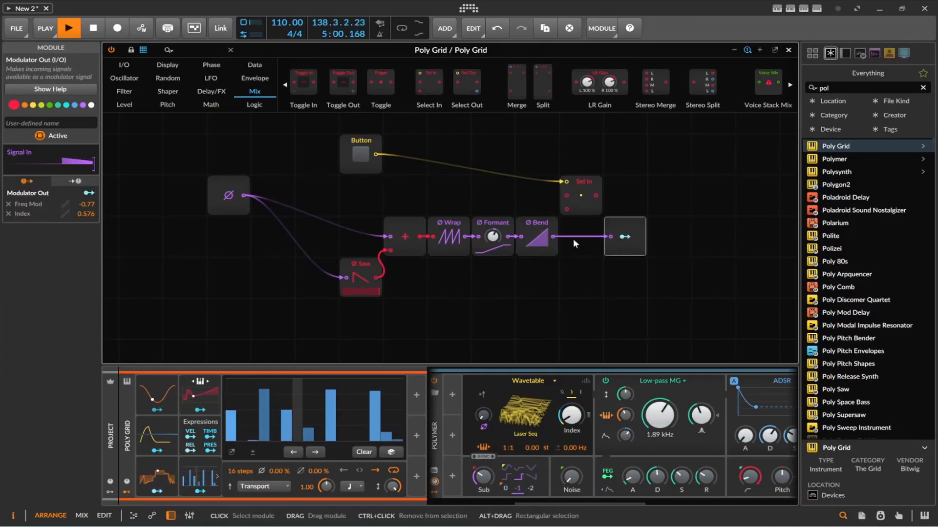
{"action": "left_click_drag", "start_coordinate": [553, 236], "coordinate": [617, 233]}
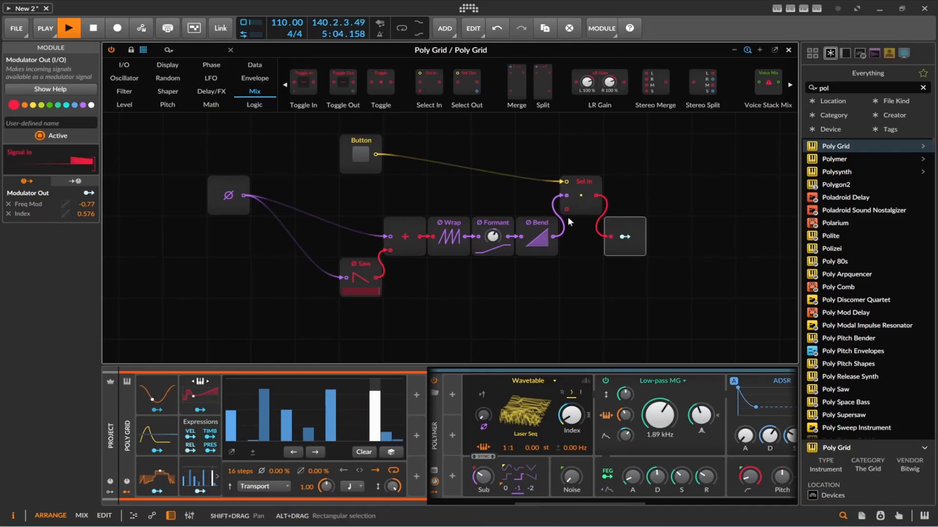
Step: Toggle the Button on and off several times to compare the switched modulation, leaving it off
{"action": "left_click", "coordinate": [364, 154]}
{"action": "left_click", "coordinate": [364, 154]}
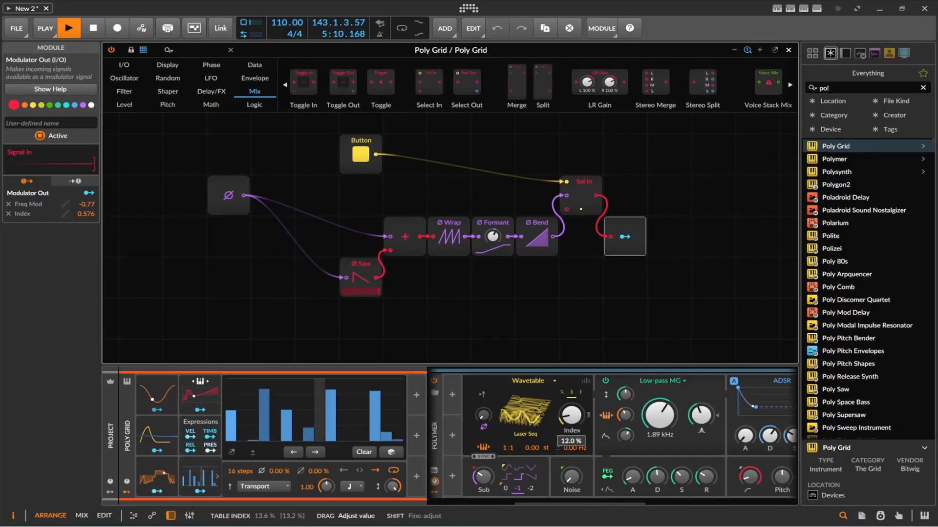
{"action": "left_click", "coordinate": [364, 156]}
{"action": "left_click", "coordinate": [364, 154]}
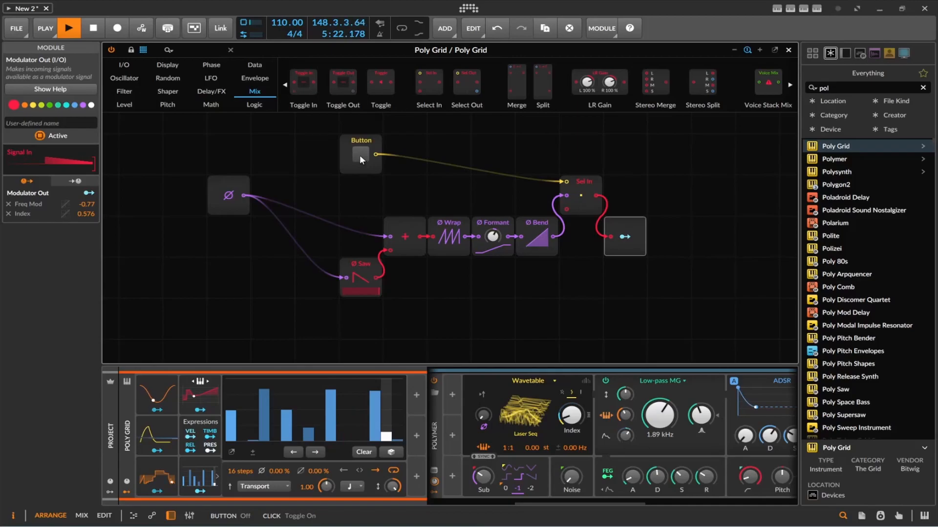
{"action": "left_click", "coordinate": [360, 156]}
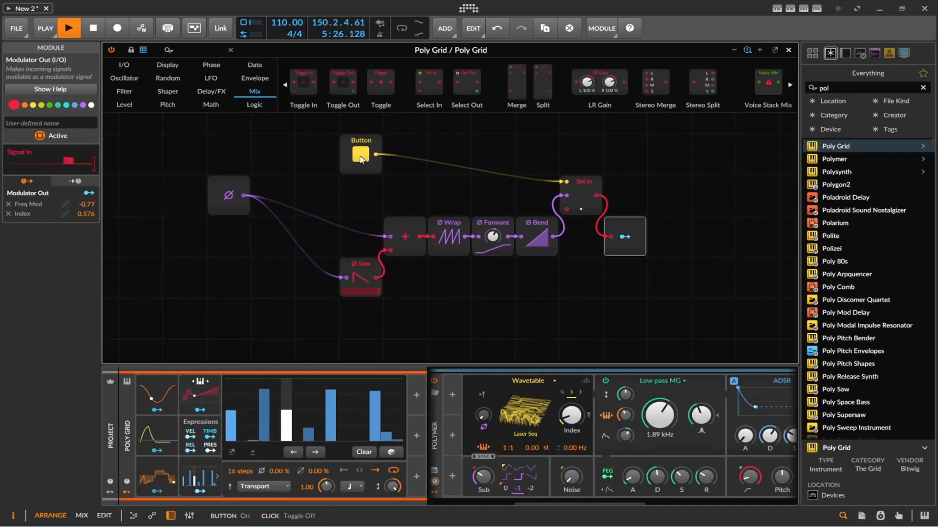
{"action": "left_click", "coordinate": [360, 157]}
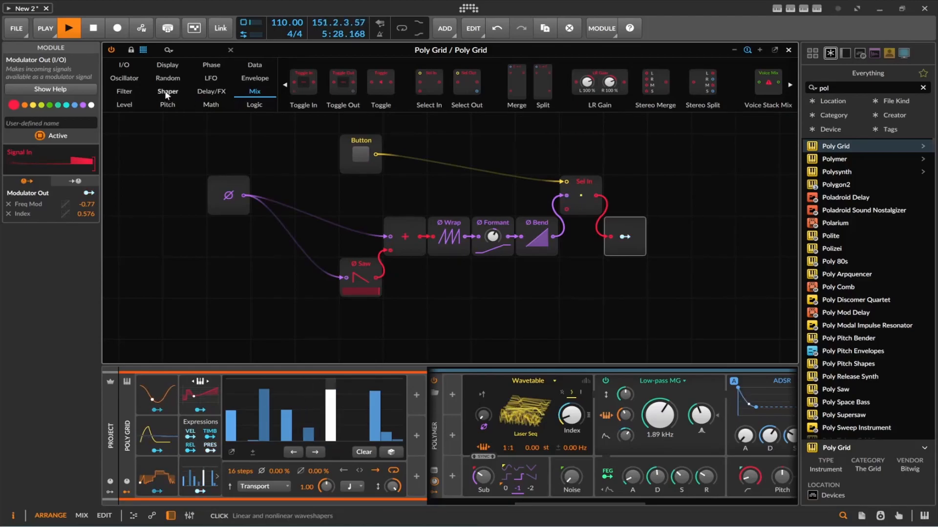
Step: Add an S/H LFO module above Phase In and map its modulation to the Button with an amount of -1.00
{"action": "left_click", "coordinate": [167, 78]}
{"action": "left_click_drag", "start_coordinate": [368, 83], "coordinate": [261, 143]}
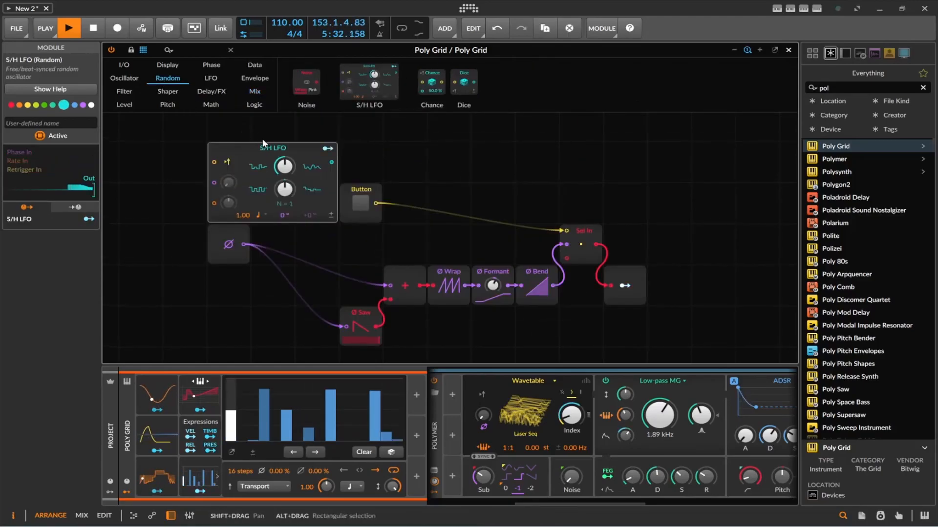
{"action": "left_click_drag", "start_coordinate": [327, 148], "coordinate": [362, 293]}
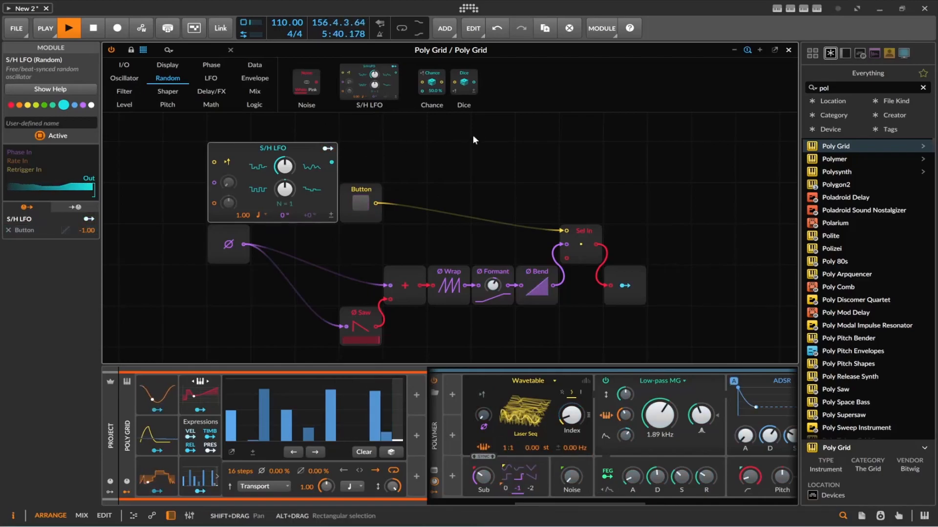
Step: Adjust the S/H LFO's smoothing, move it away from the Button, and connect Phase In to its phase input
{"action": "left_click_drag", "start_coordinate": [284, 167], "coordinate": [284, 171]}
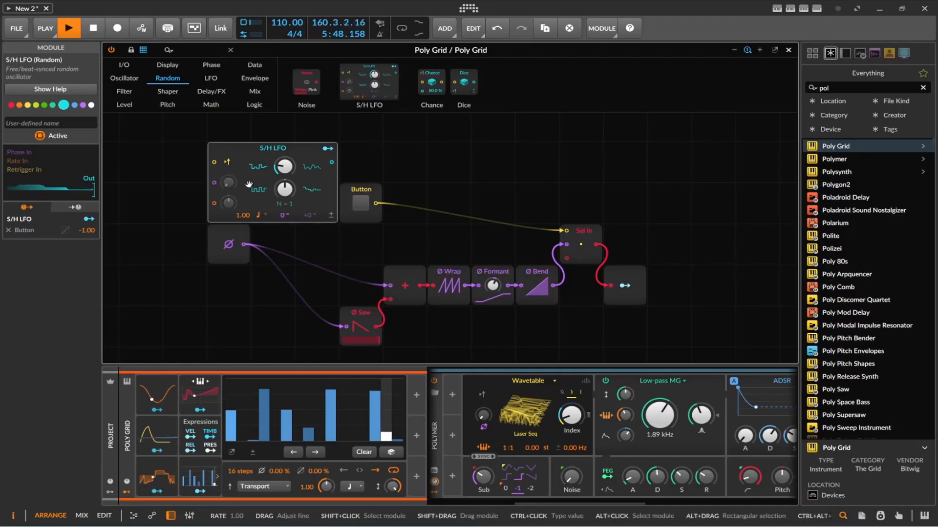
{"action": "left_click_drag", "start_coordinate": [247, 190], "coordinate": [203, 190]}
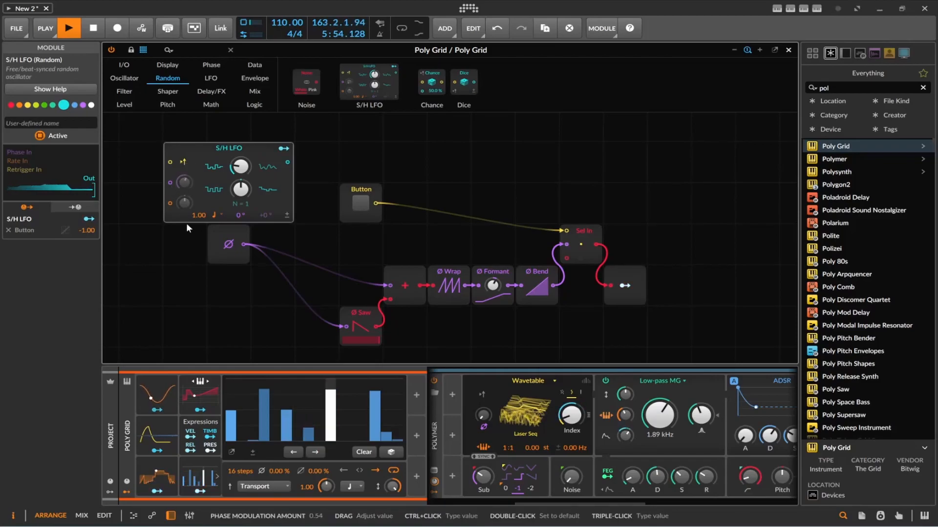
{"action": "left_click_drag", "start_coordinate": [244, 244], "coordinate": [179, 189]}
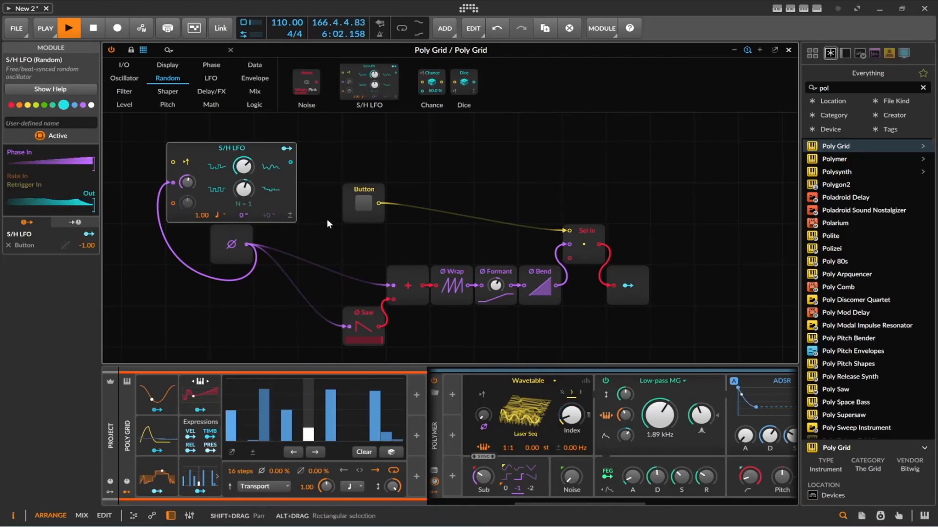
Step: Change the S/H LFO's modulation amount on the Button to 1.000 and set its rate unit to 16th note
{"action": "left_click", "coordinate": [217, 215]}
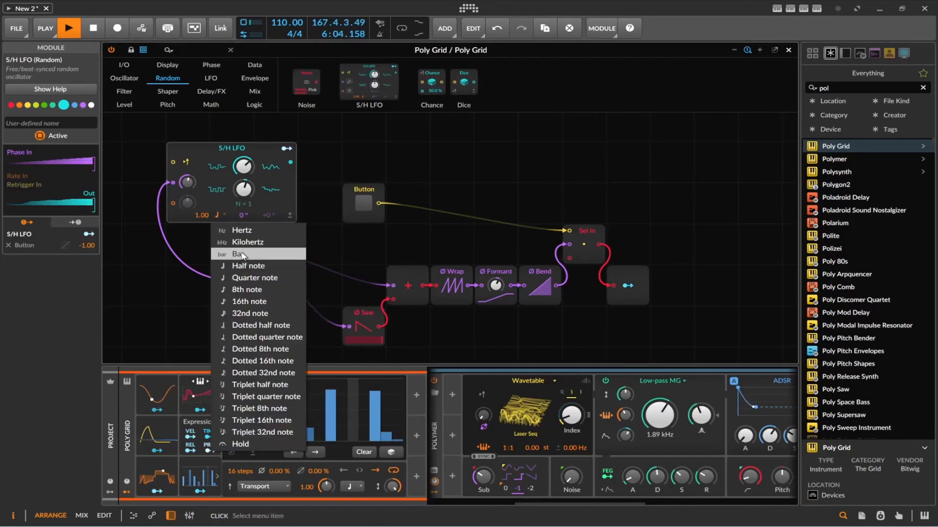
{"action": "left_click", "coordinate": [242, 266]}
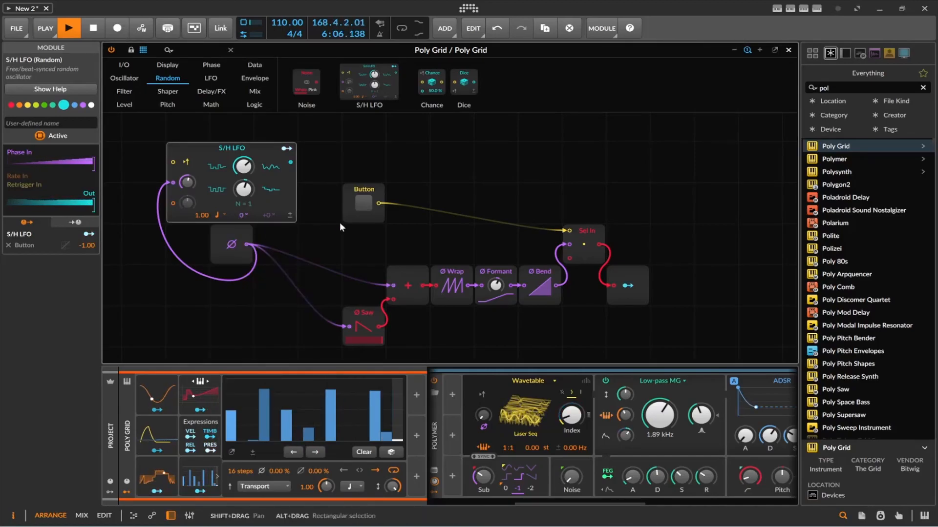
{"action": "left_click", "coordinate": [286, 148]}
{"action": "left_click_drag", "start_coordinate": [363, 203], "coordinate": [363, 152]}
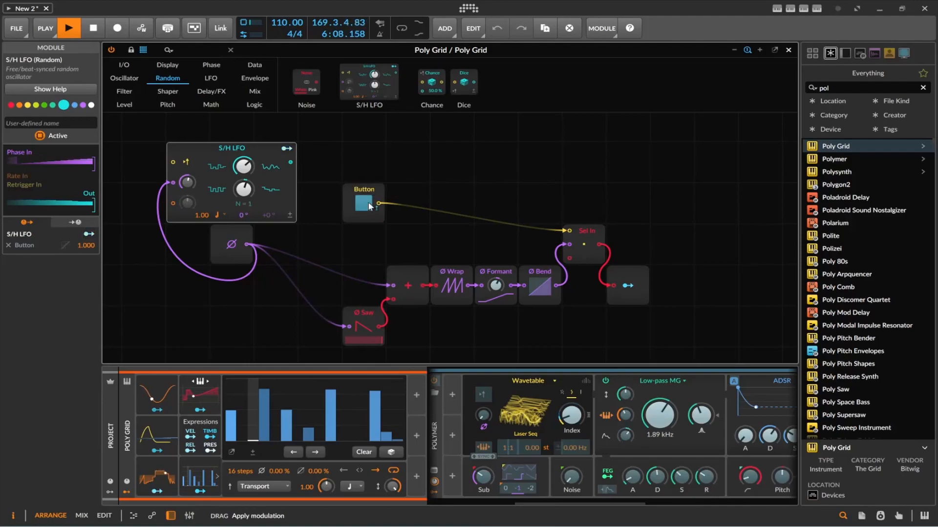
{"action": "left_click", "coordinate": [287, 148]}
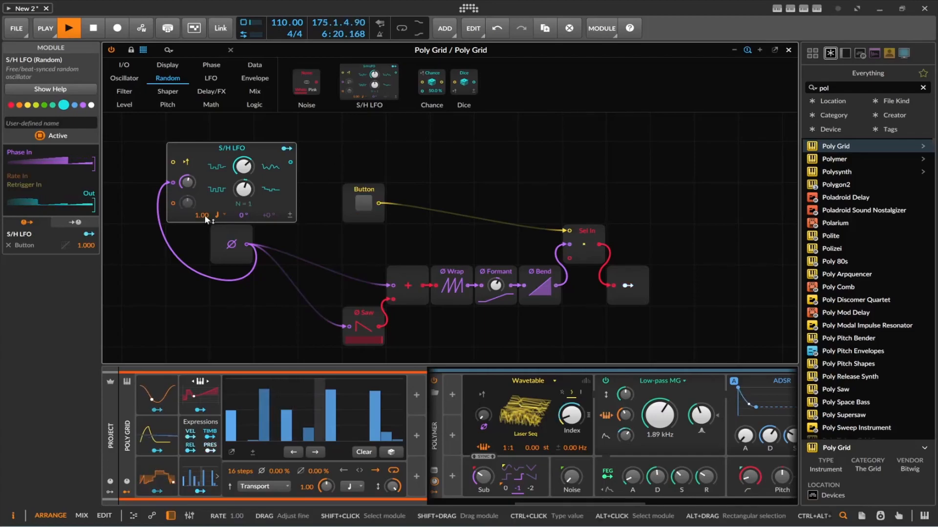
{"action": "left_click", "coordinate": [217, 214]}
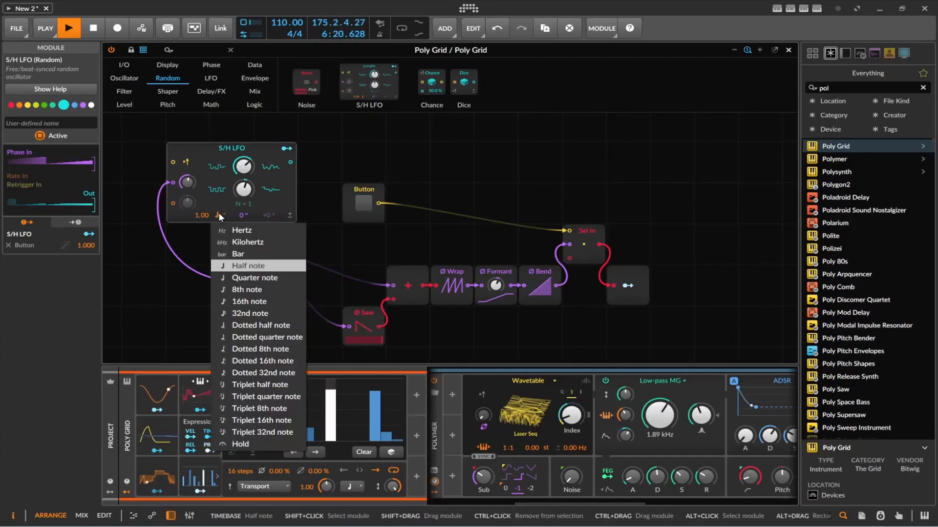
{"action": "left_click", "coordinate": [252, 302]}
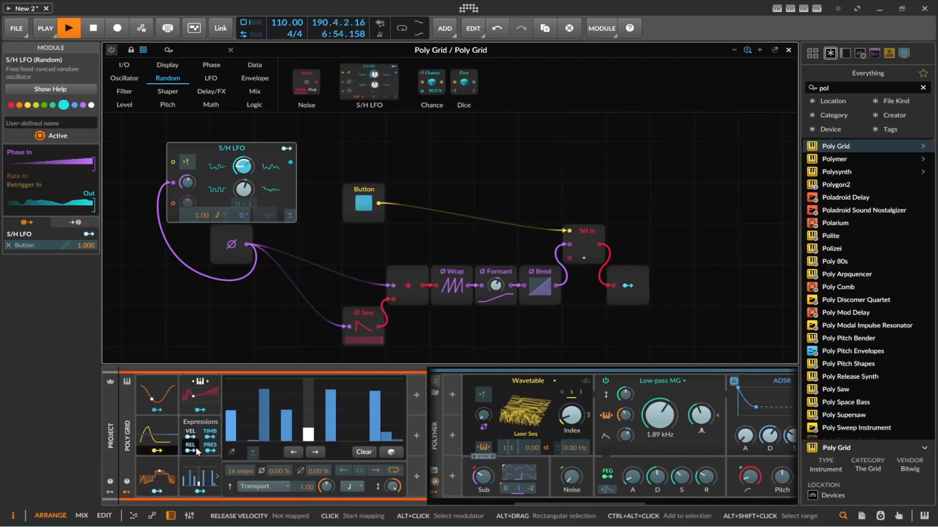
Step: Map the Steps modulator to the Button with an amount of -1.00
{"action": "left_click", "coordinate": [152, 453]}
{"action": "left_click", "coordinate": [202, 492]}
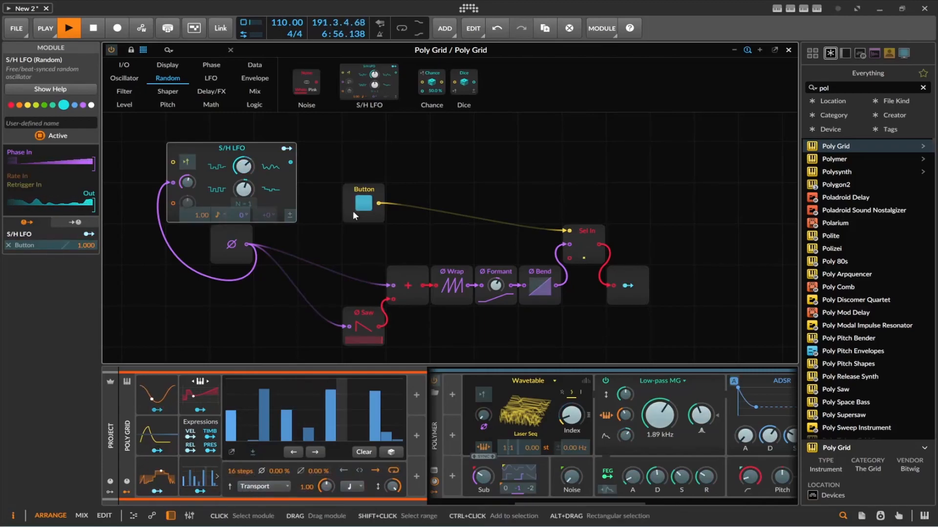
{"action": "left_click", "coordinate": [364, 203]}
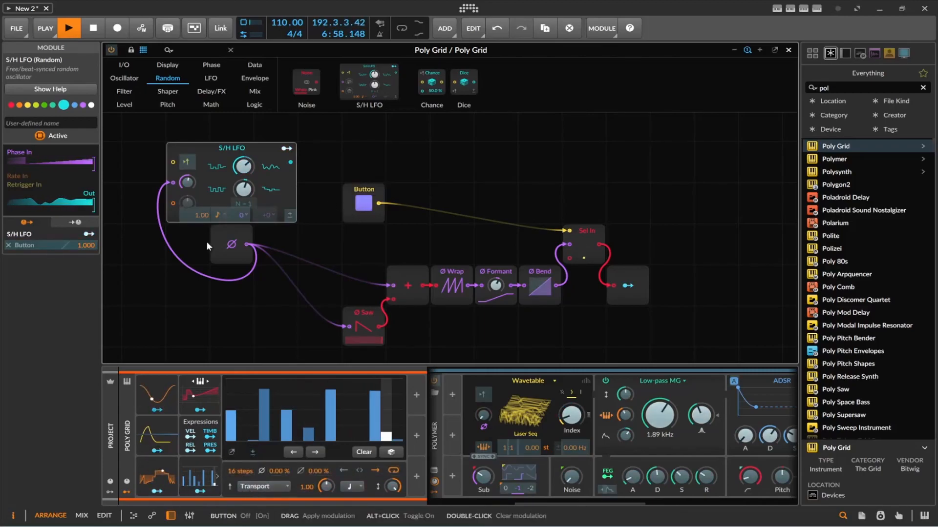
{"action": "left_click", "coordinate": [196, 494]}
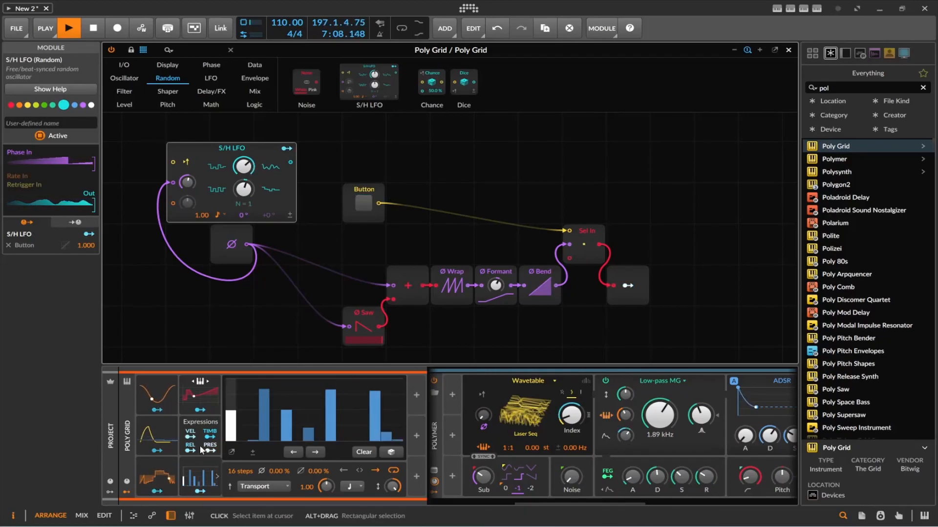
Step: Modulate the S/H LFO's phase with the red curve modulator and its rate unit with the sine-shaped modulator
{"action": "left_click_drag", "start_coordinate": [233, 218], "coordinate": [233, 169]}
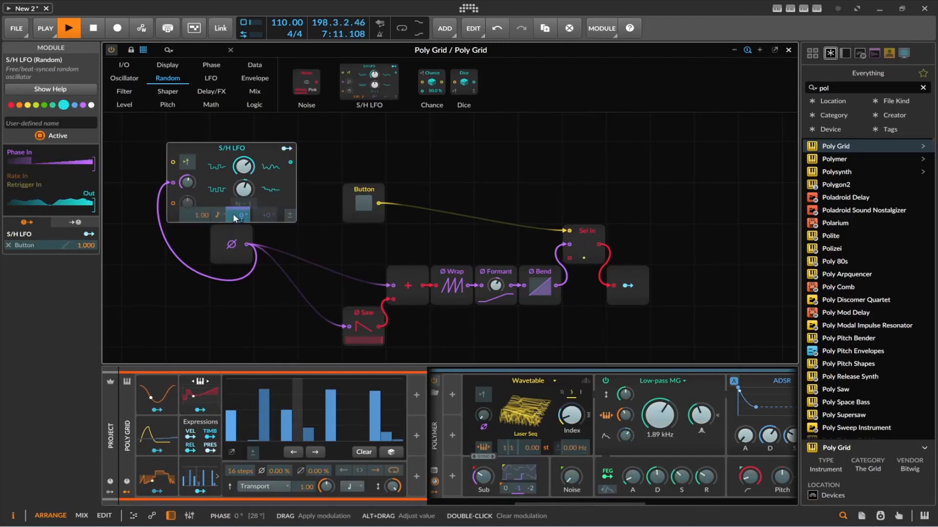
{"action": "left_click", "coordinate": [157, 410]}
{"action": "left_click_drag", "start_coordinate": [221, 214], "coordinate": [221, 232]}
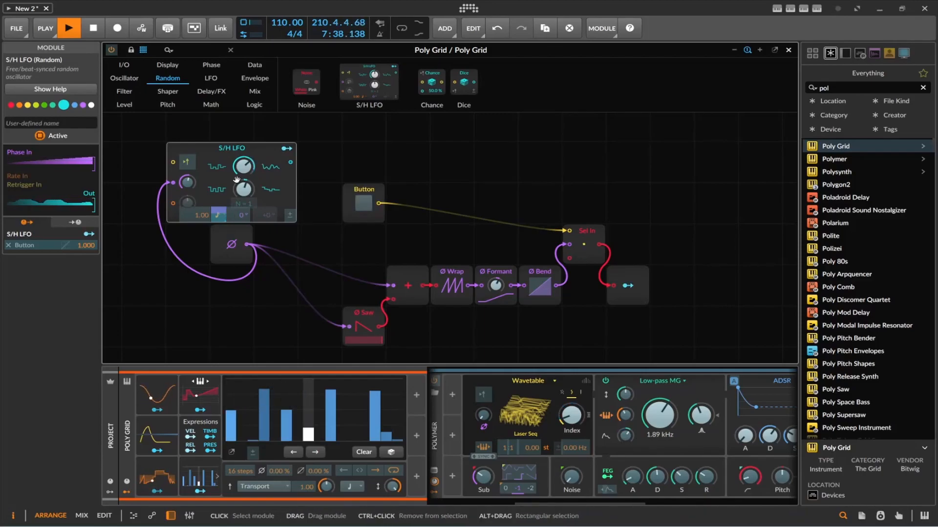
Step: Stop playback and examine Modulator Out's modulation targets and the Poly Grid's modulators
{"action": "left_click", "coordinate": [102, 34]}
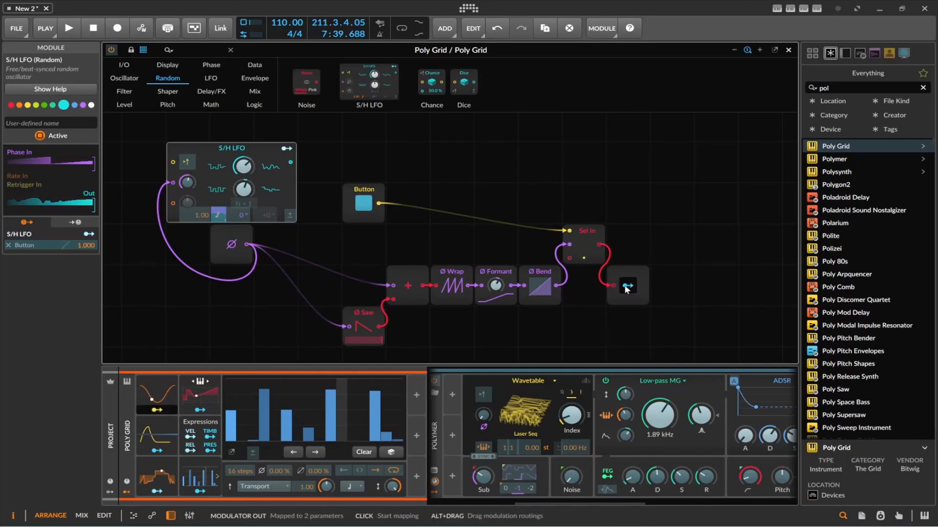
{"action": "left_click", "coordinate": [639, 298]}
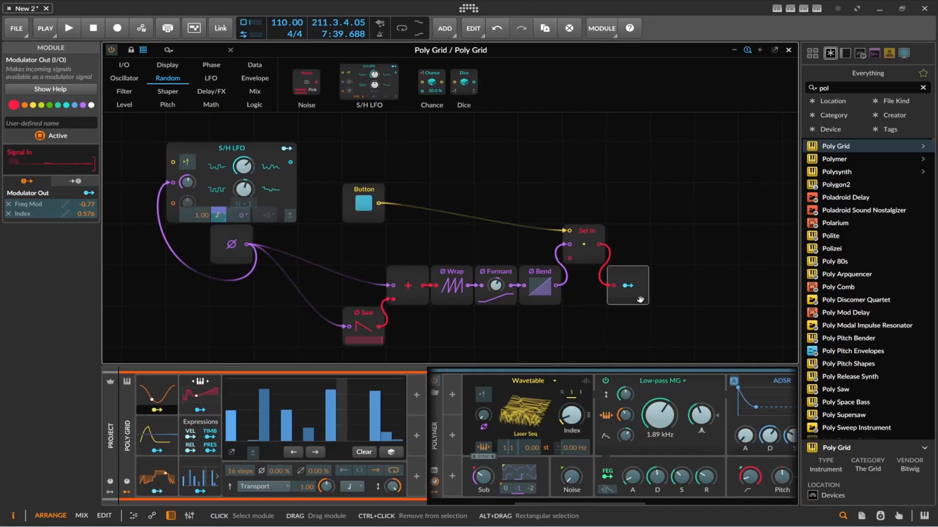
{"action": "left_click", "coordinate": [127, 494]}
{"action": "left_click", "coordinate": [127, 494]}
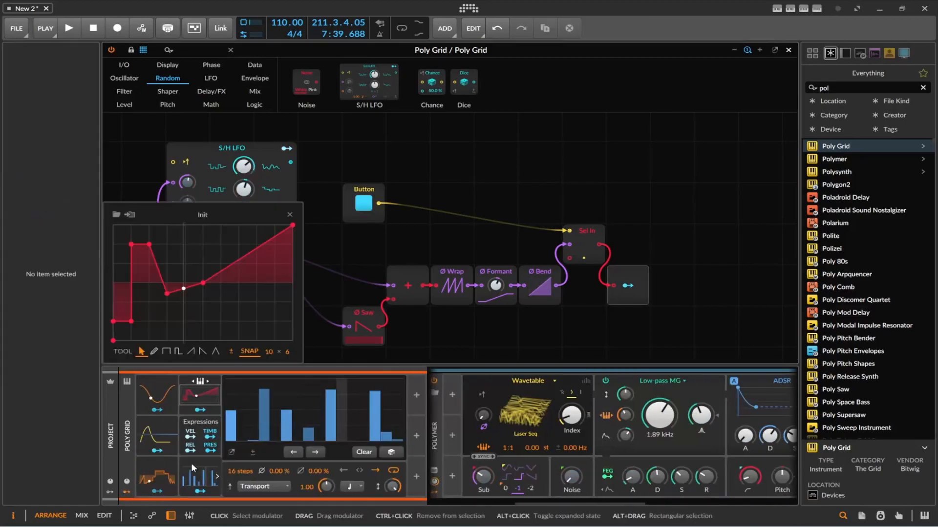
Step: Browse the available modulators for the Poly Grid and close the list without inserting one
{"action": "left_click", "coordinate": [417, 396]}
{"action": "scroll", "coordinate": [653, 239], "scroll_direction": "down", "scroll_amount": 5}
{"action": "scroll", "coordinate": [654, 256], "scroll_direction": "up", "scroll_amount": 5}
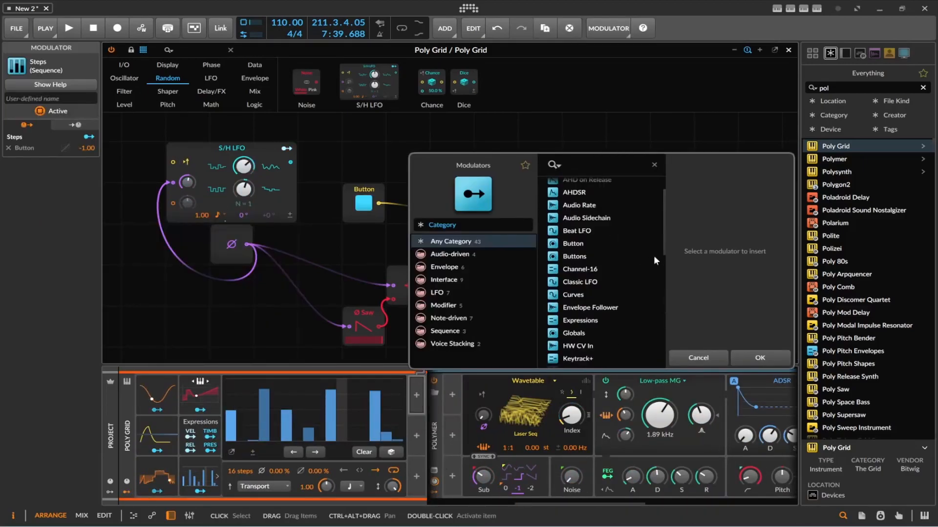
{"action": "left_click", "coordinate": [251, 318]}
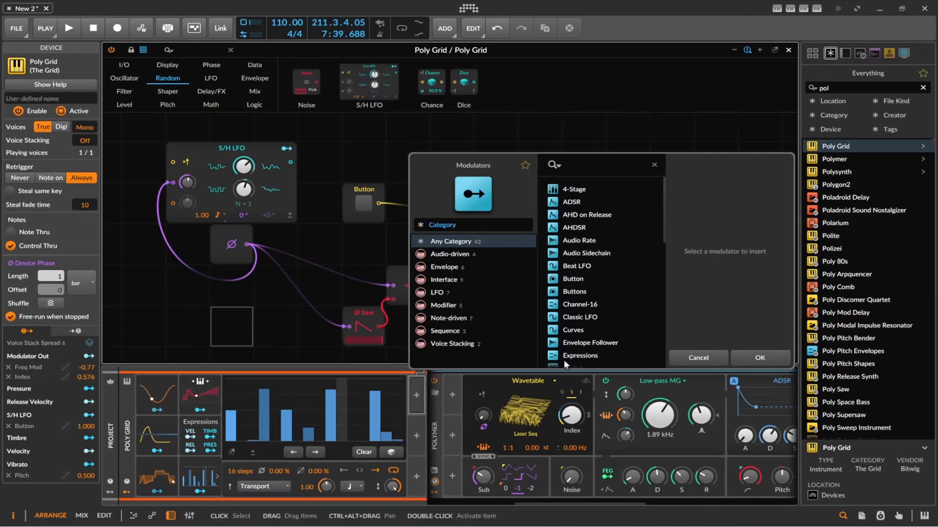
{"action": "scroll", "coordinate": [596, 288], "scroll_direction": "down", "scroll_amount": 10}
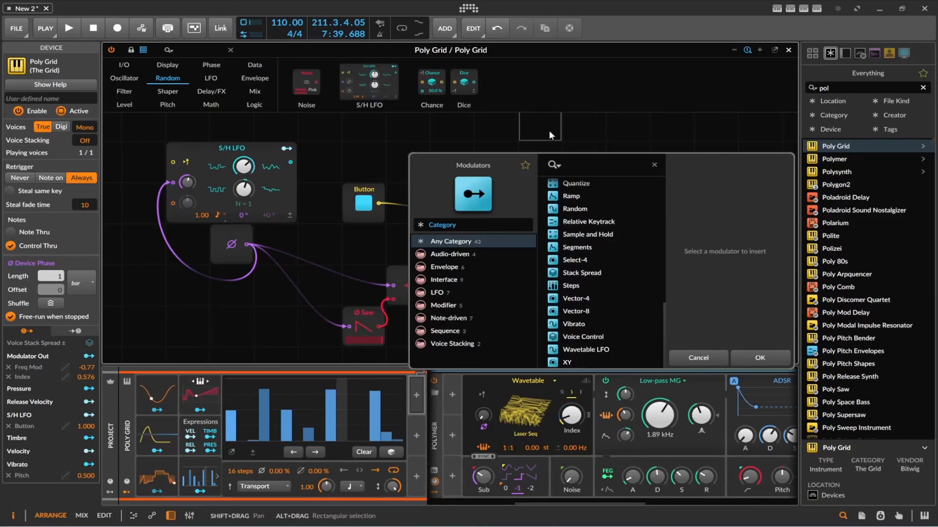
{"action": "left_click", "coordinate": [716, 361]}
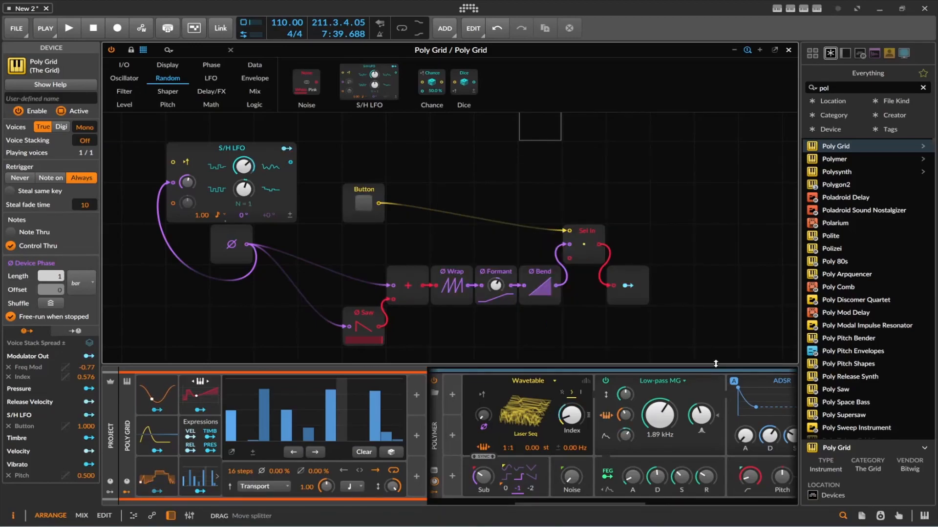